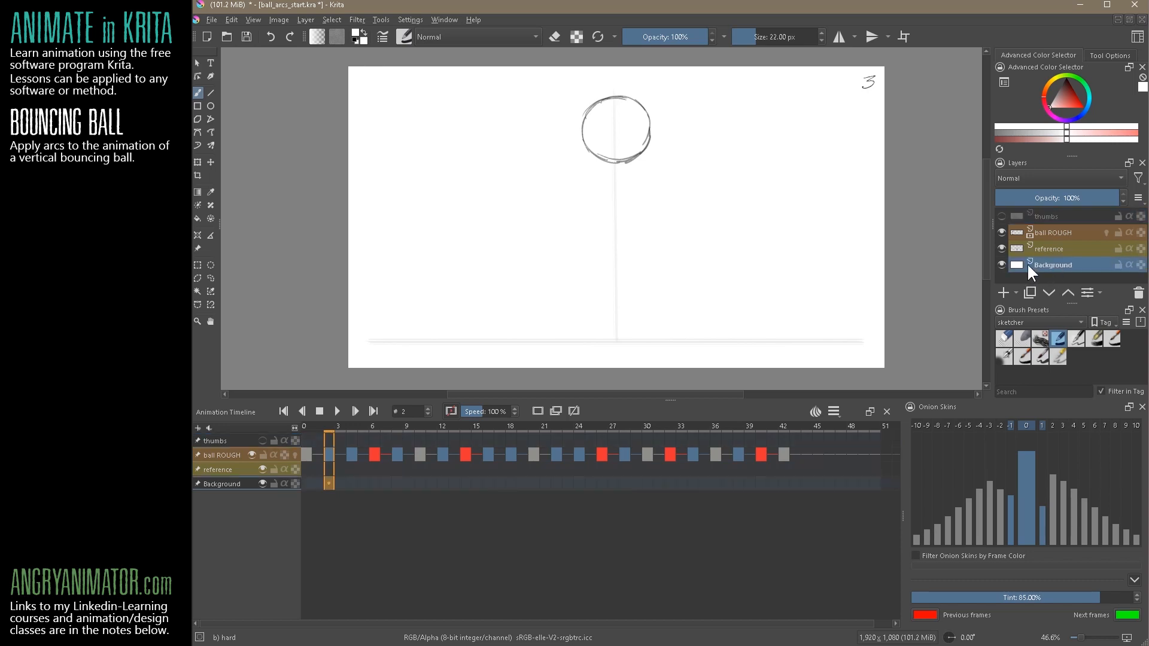
Toggle the reference, ball ROUGH, Background and thumbs layers off and on to examine their contents, and return to frame 0
left_click(1000, 249)
left_click(1001, 233)
left_click(1001, 265)
left_click(1001, 264)
left_click(1001, 248)
left_click(1001, 265)
left_click(1001, 249)
left_click(1001, 248)
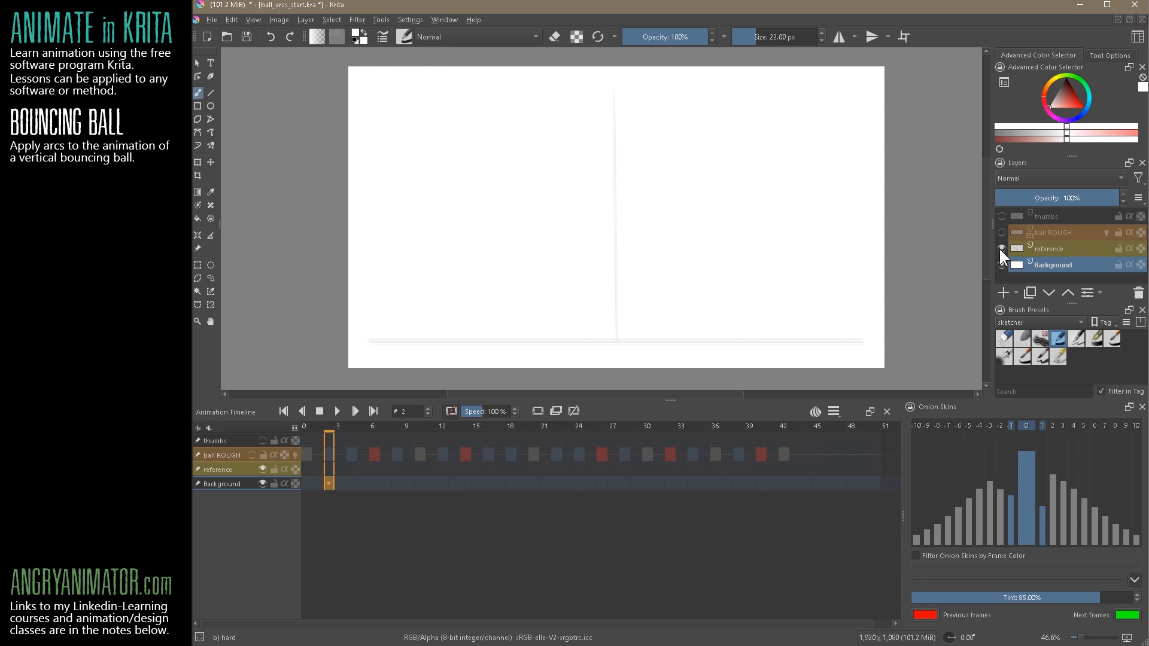
left_click(1002, 232)
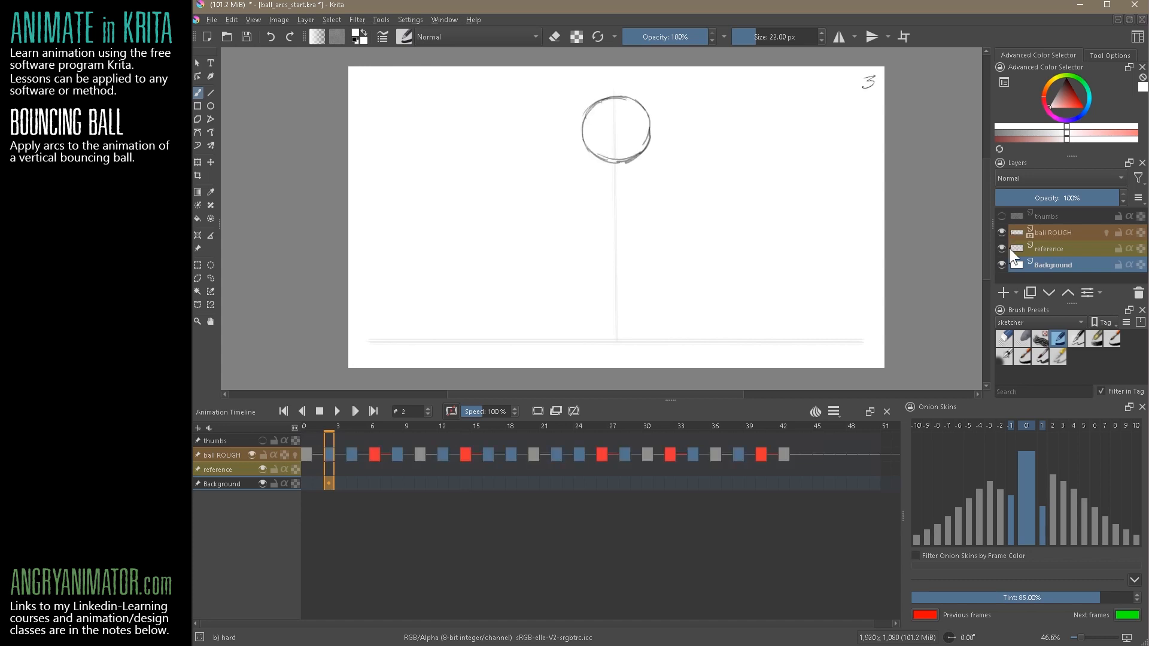
left_click(1002, 216)
left_click(1001, 219)
left_click(303, 455)
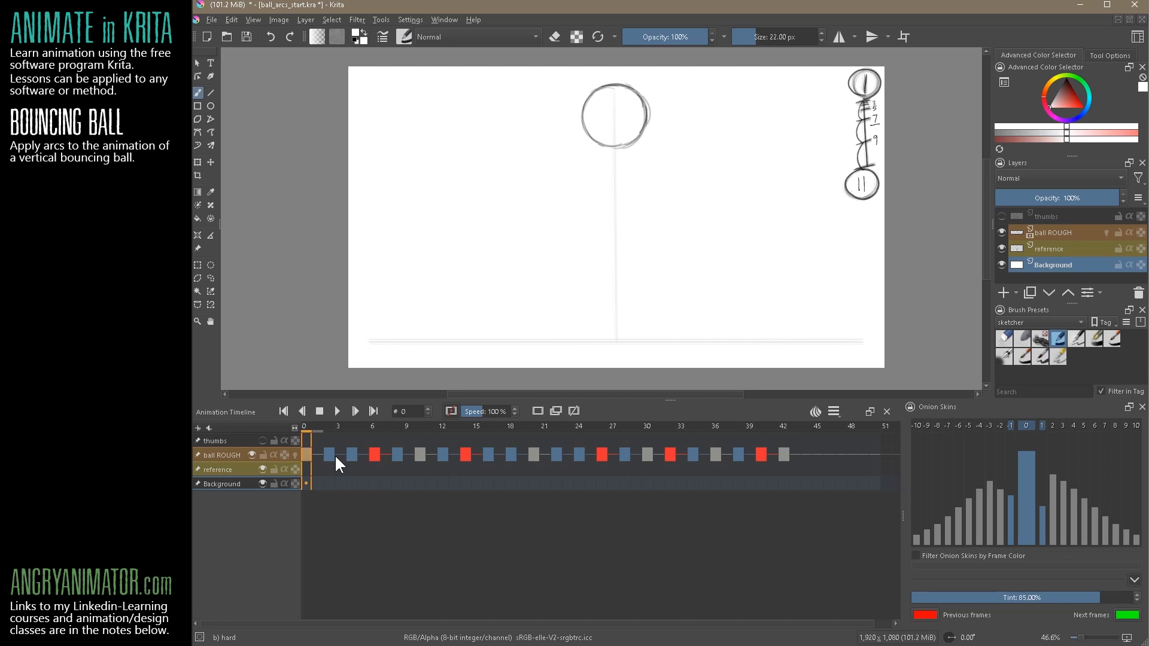
Look through the list of available dockers, including Animation Timeline, Onion Skins and Layers, without changing any
left_click(411, 20)
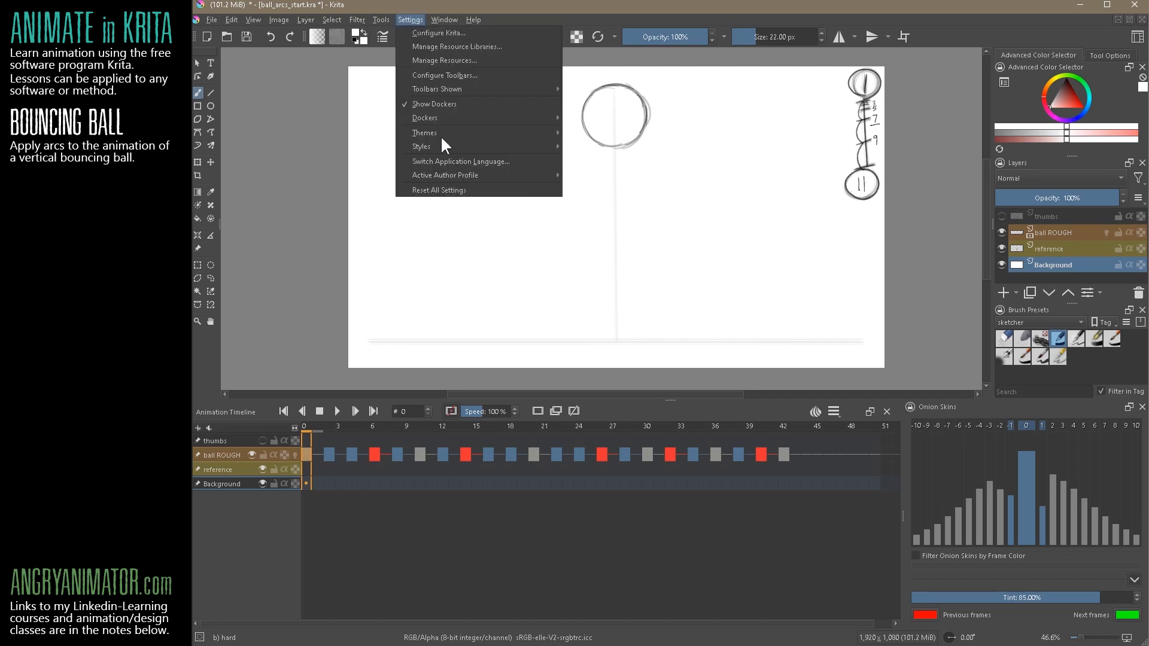
mouse_move(553, 130)
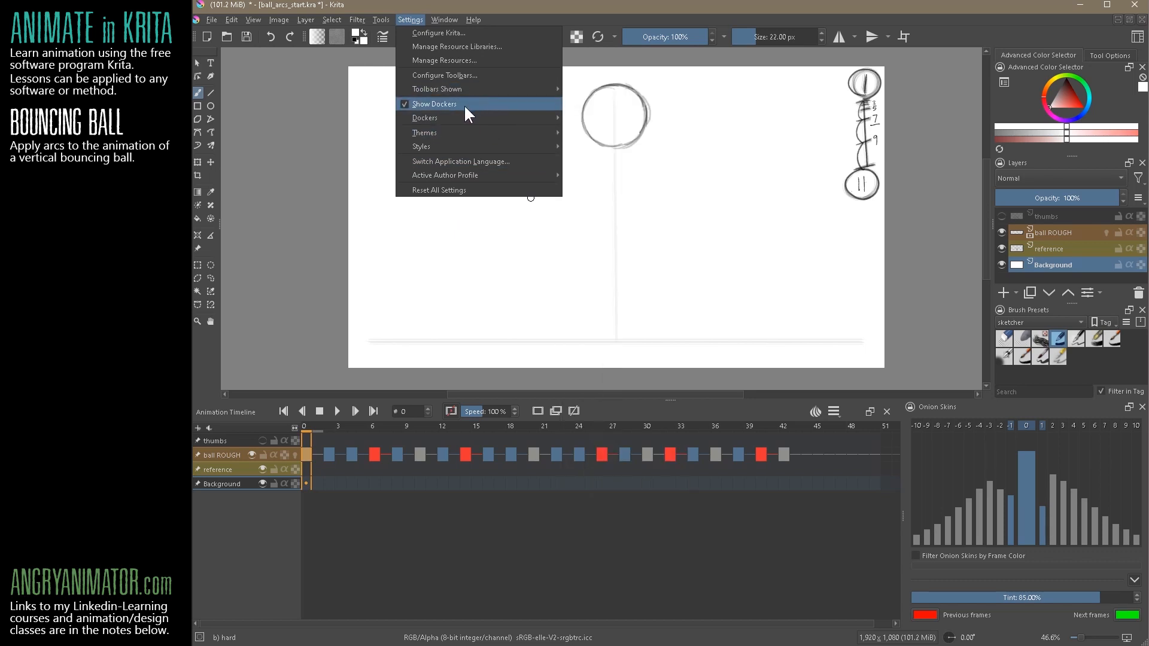
mouse_move(497, 117)
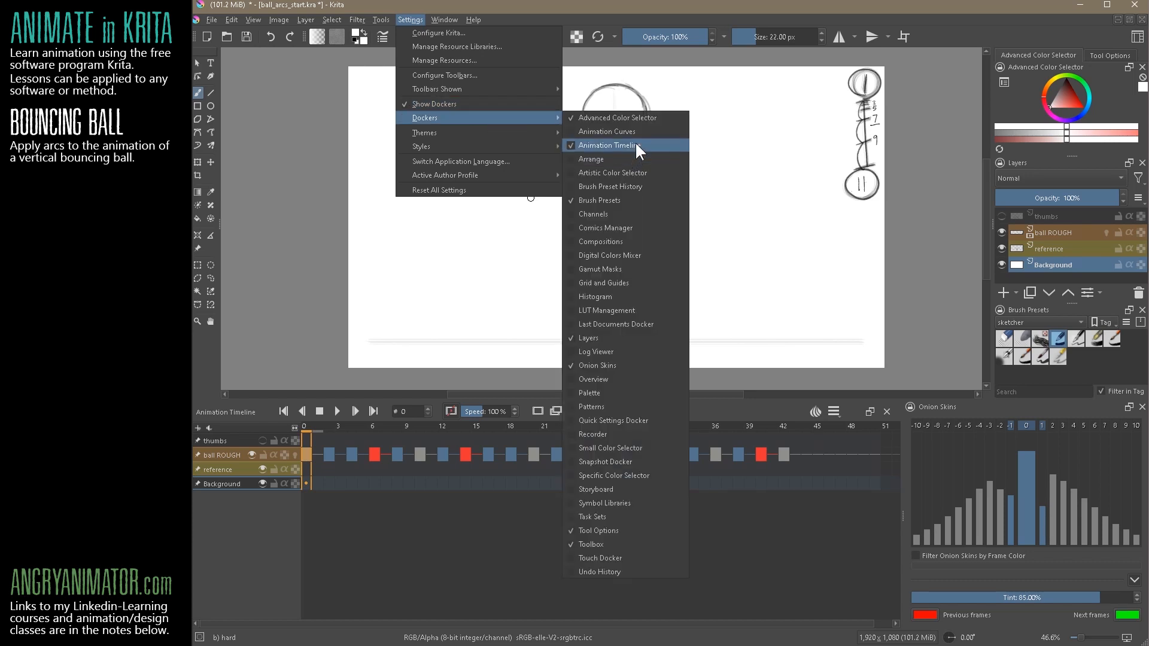
left_click(350, 528)
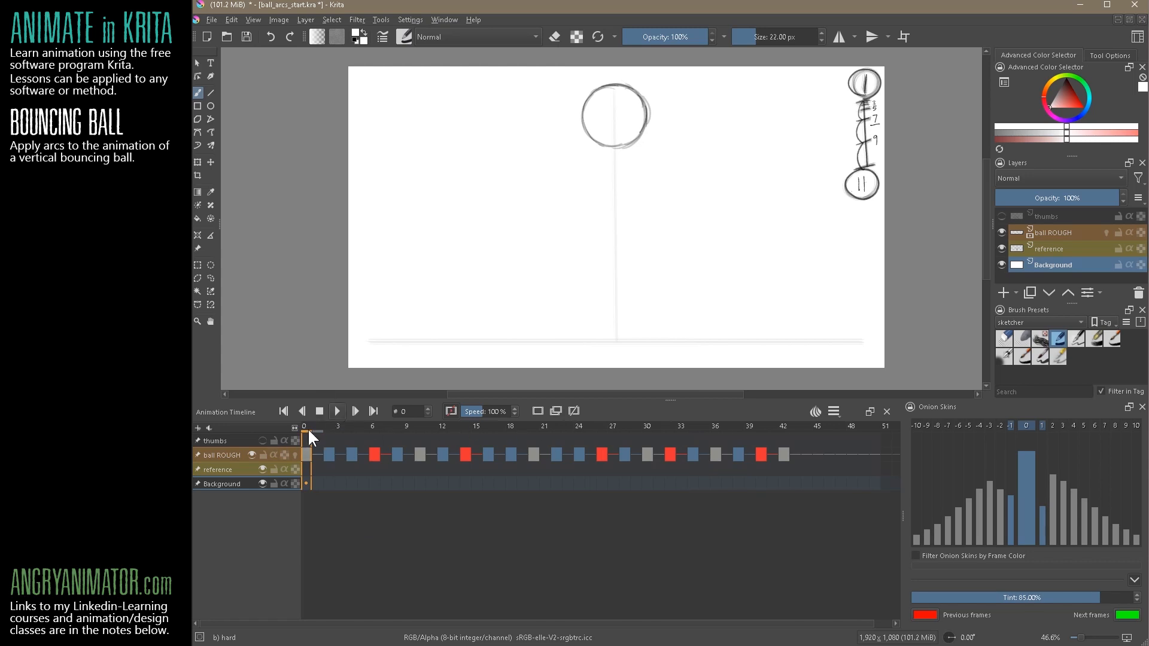
Play back the vertical bouncing ball animation from frame 0 and stop it
key("space")
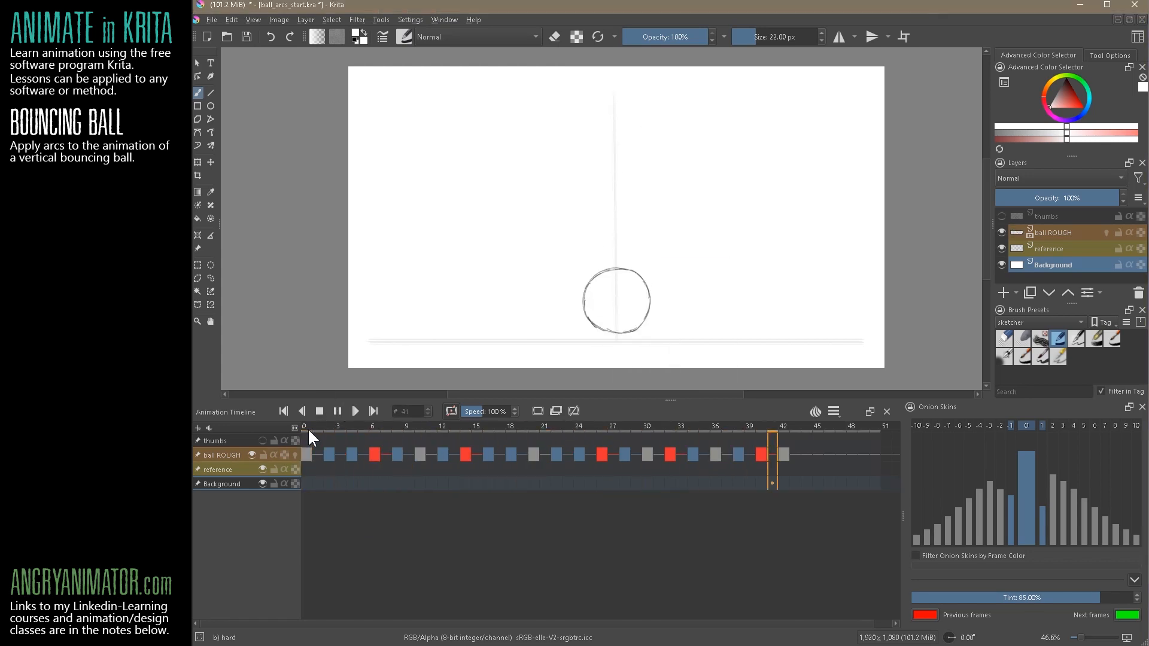
left_click(319, 411)
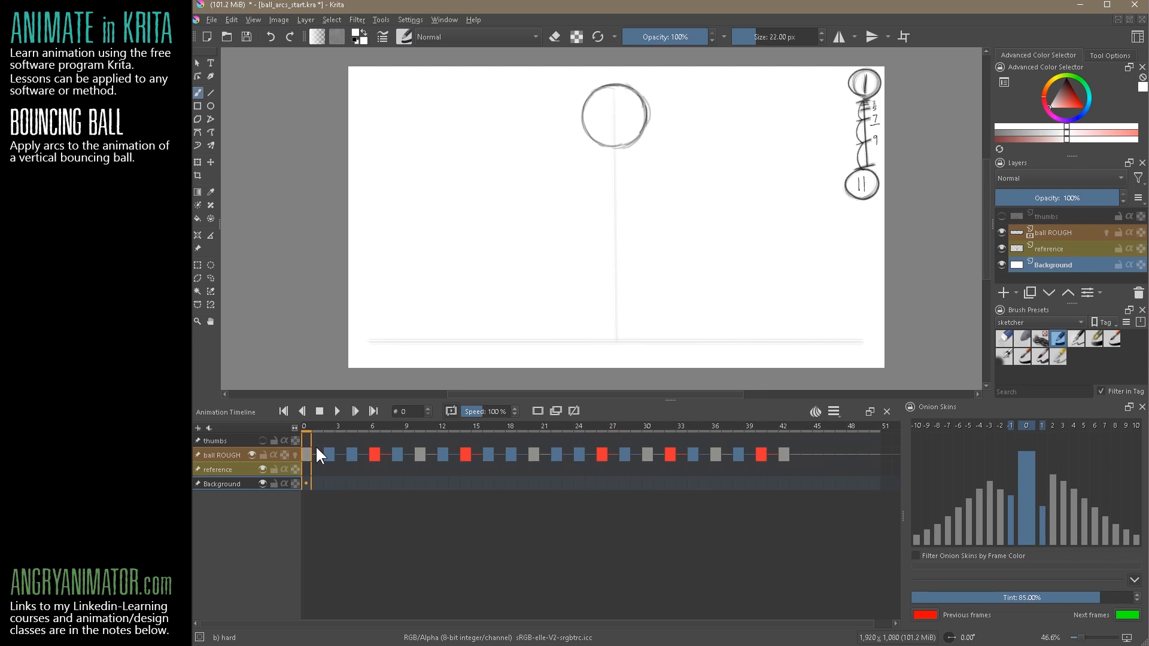
Check the clip start, clip end and frame rate settings, and view frame 44 of the ball ROUGH layer
left_click(833, 412)
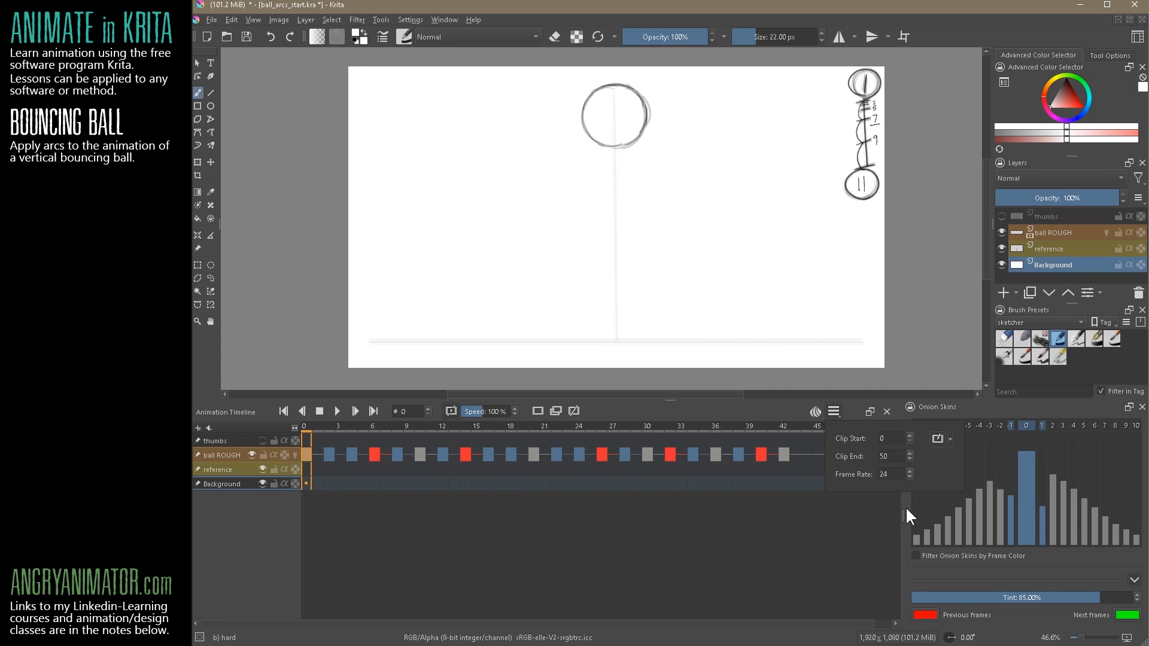
left_click(889, 458)
double_click(887, 457)
left_click(784, 525)
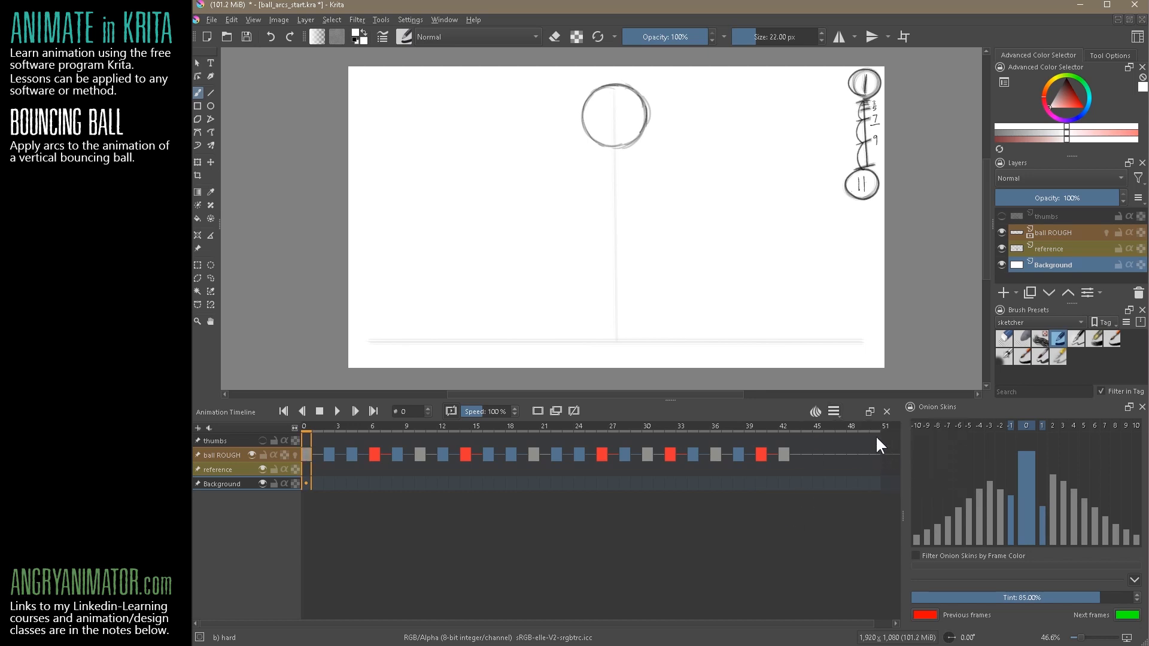
left_click(834, 411)
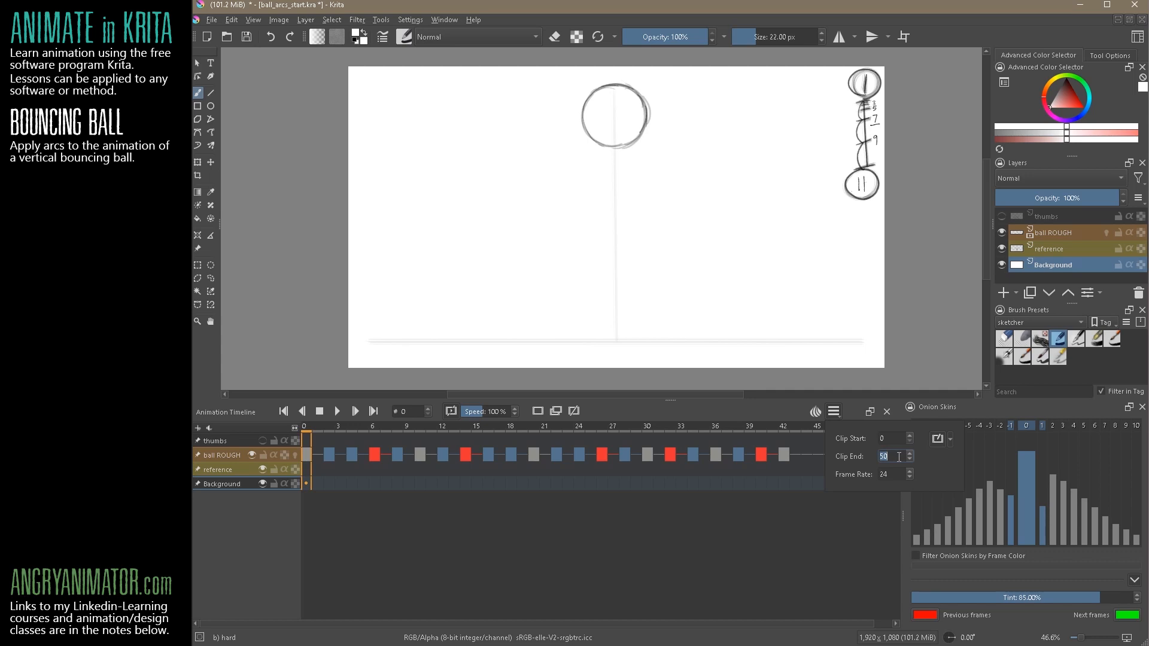
left_click(796, 528)
left_click(808, 460)
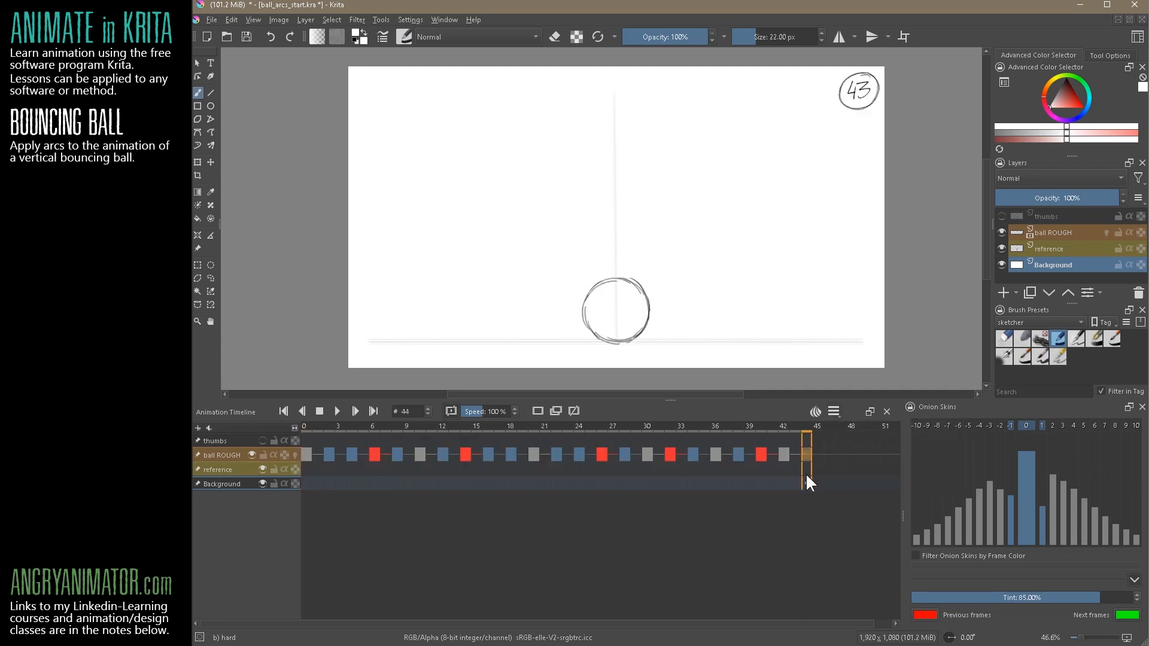
Insert four hold frames after the first keyframe of the ball ROUGH layer
left_click(307, 456)
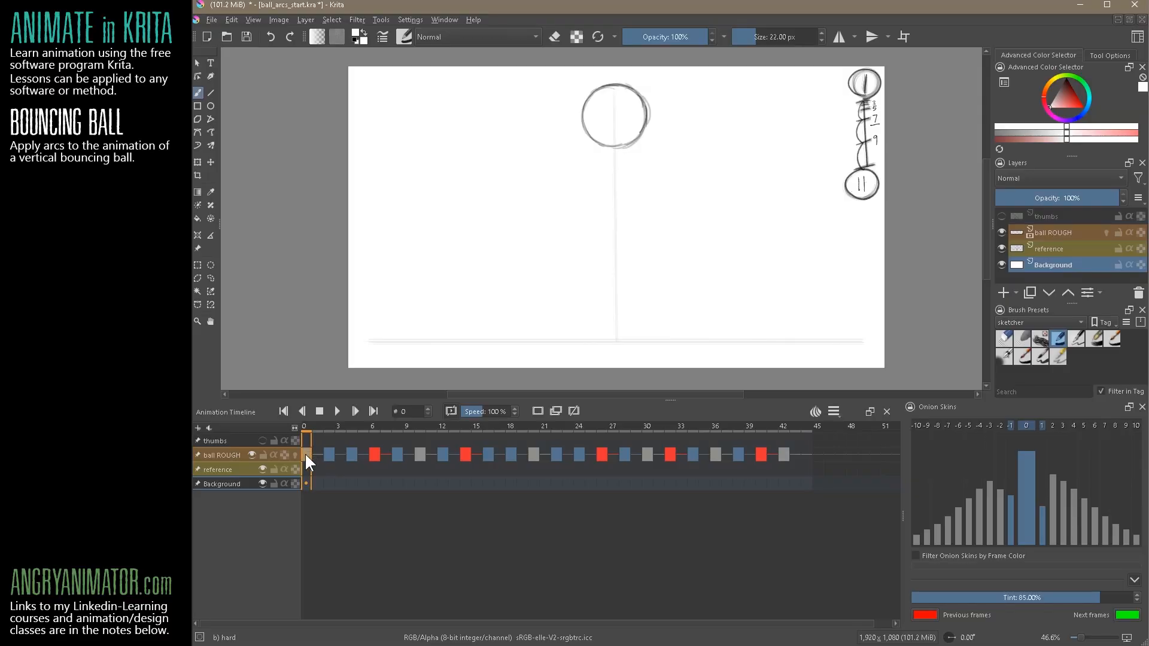
right_click(306, 453)
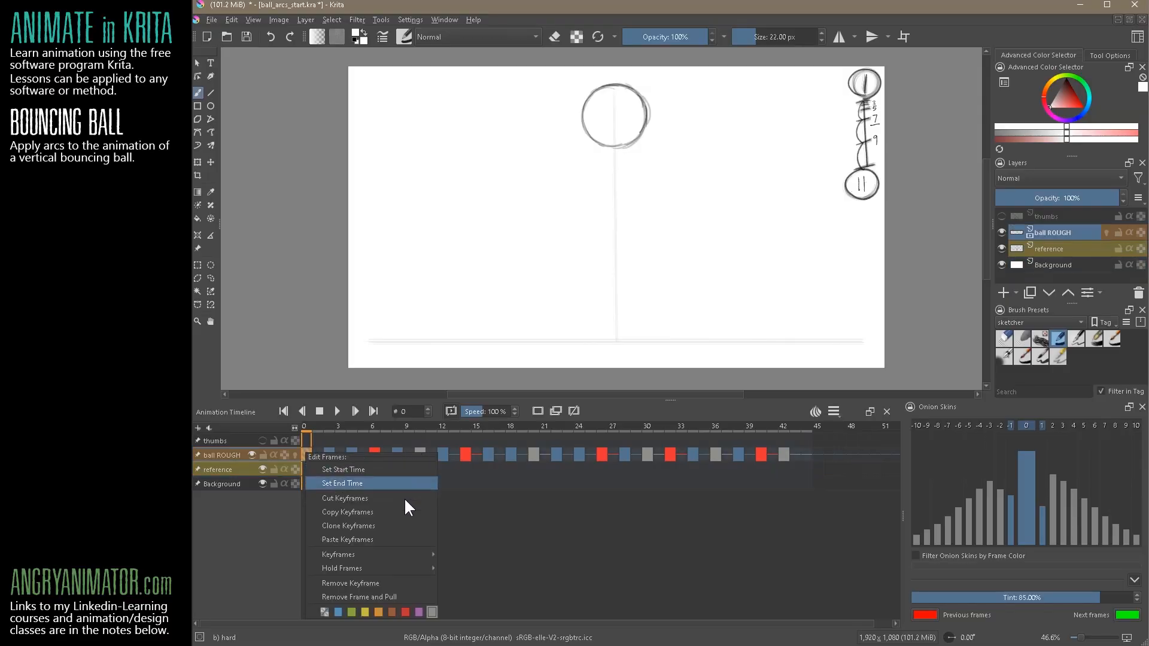
mouse_move(409, 556)
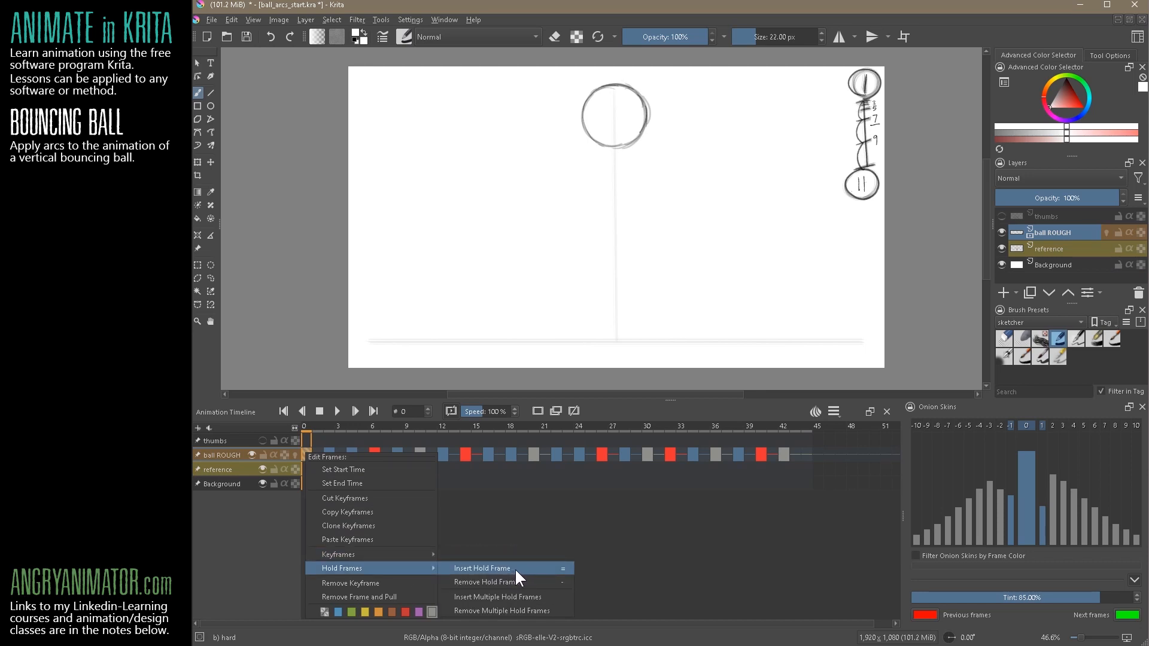
left_click(514, 570)
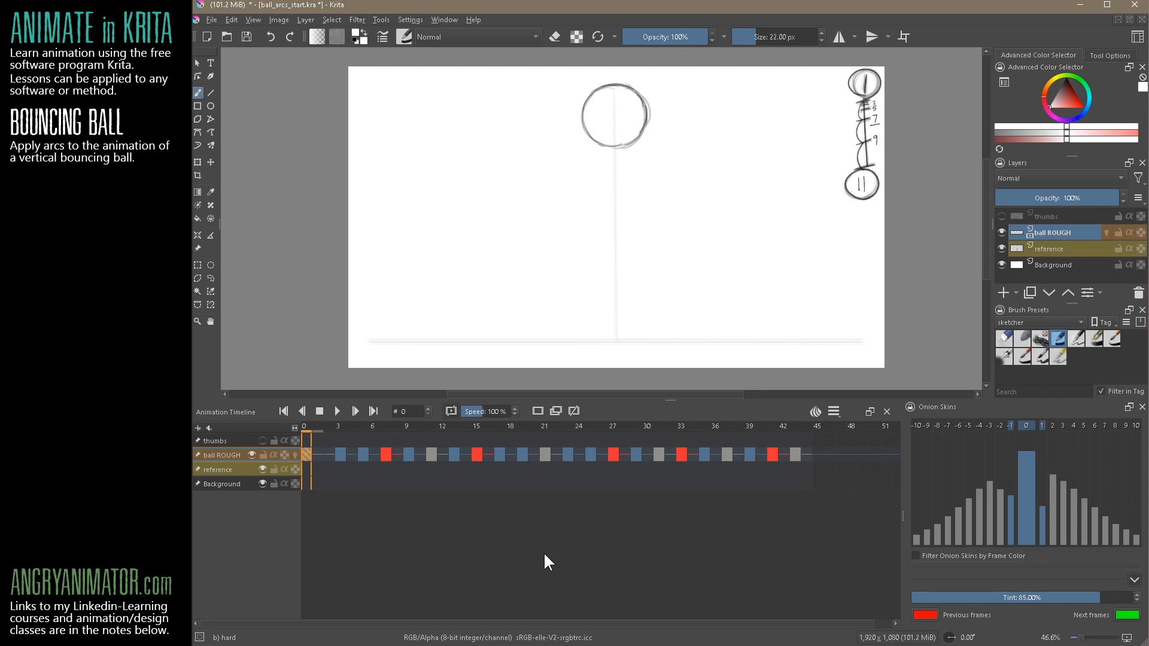
key("h")
key("h")
key("h")
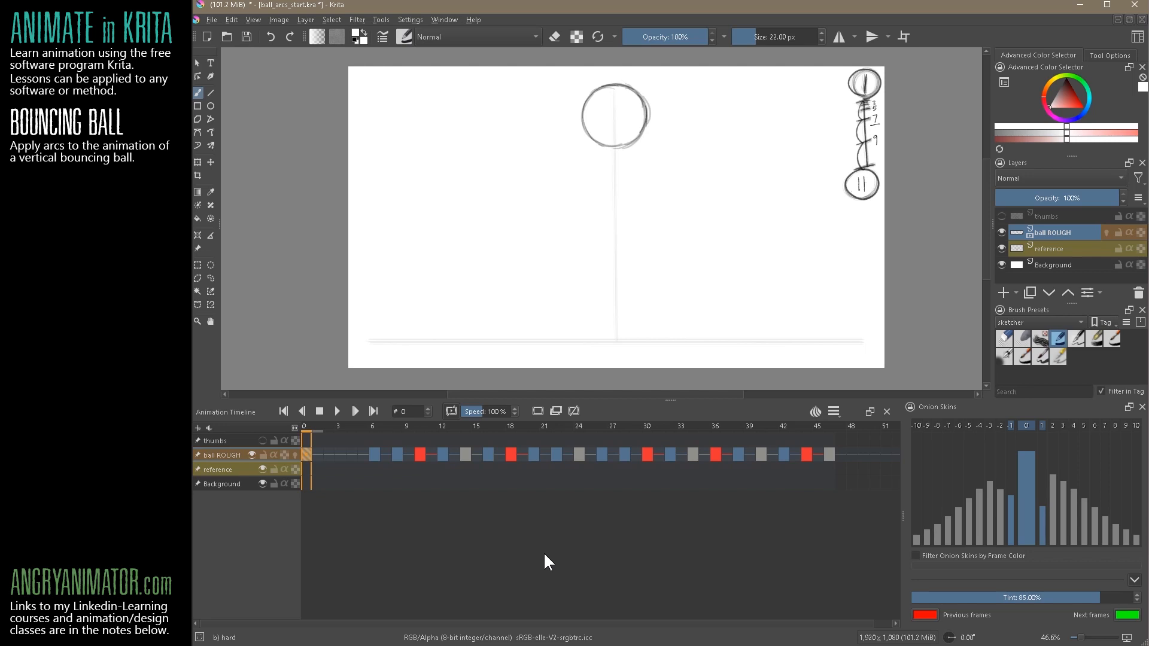
Remove the four added hold frames from the first ball ROUGH keyframe
key("shift+h")
key("shift+h")
key("shift+h")
key("shift+h")
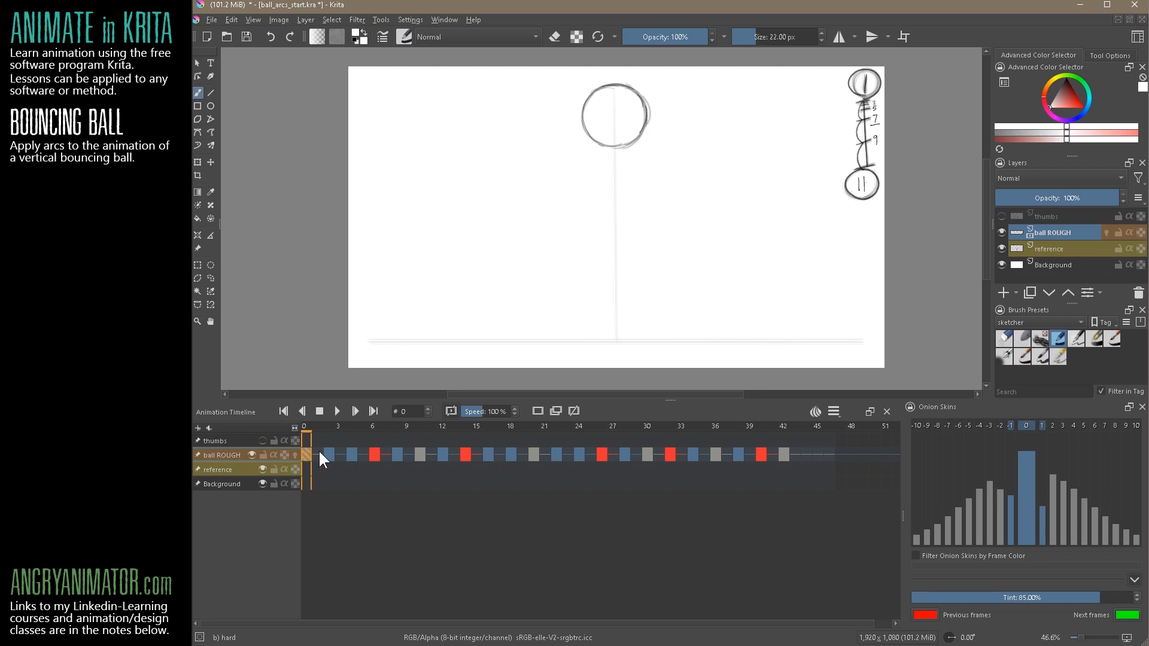
Scrub through the ball ROUGH keyframes and extend the first keyframe by one hold frame
left_click(384, 454)
left_click_drag(307, 453, 332, 434)
left_click(805, 457)
left_click(739, 458)
left_click_drag(514, 473, 766, 432)
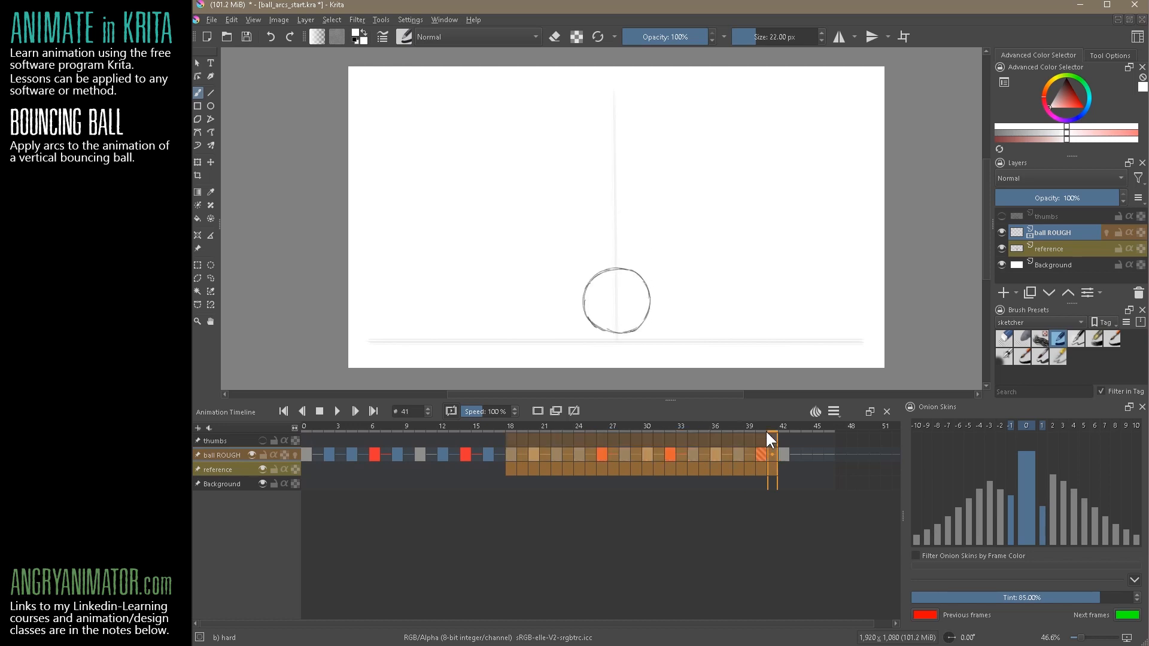
key("F5")
key("ctrl+z")
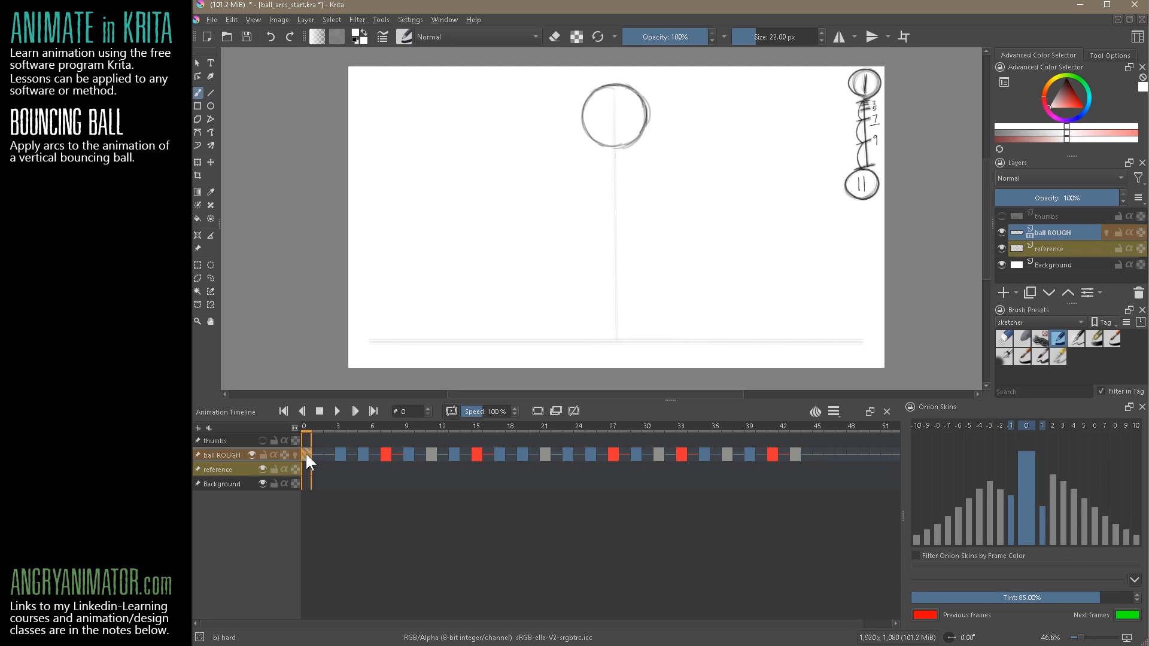
View the ball drawings at frames 3 and 5, and return to frame 0
left_click(339, 454)
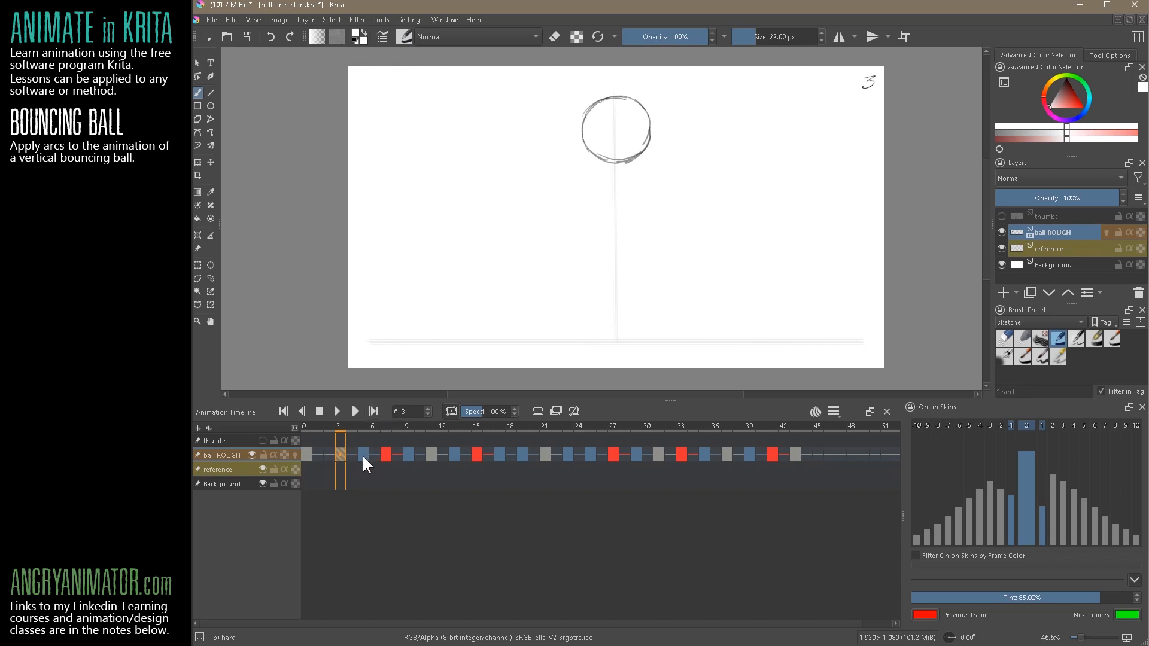
left_click(363, 455)
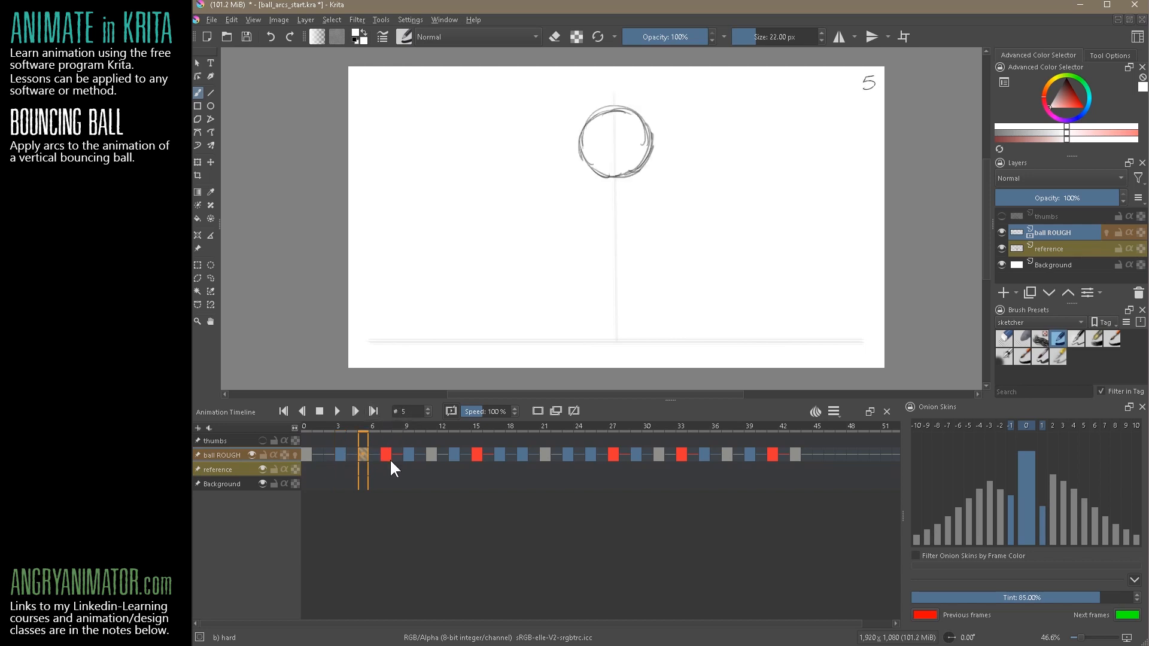
left_click(304, 454)
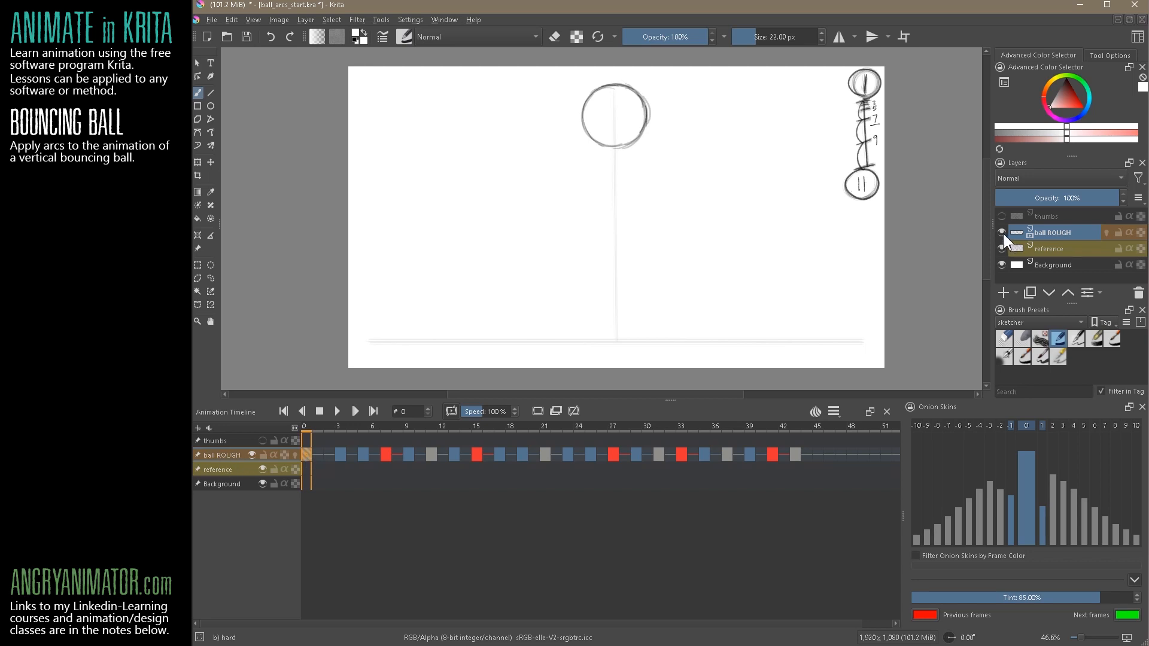
Hide the ball ROUGH layer, show the thumbs layer, and resize the dockers to give the canvas and layer list more room
left_click(1002, 232)
left_click(1002, 216)
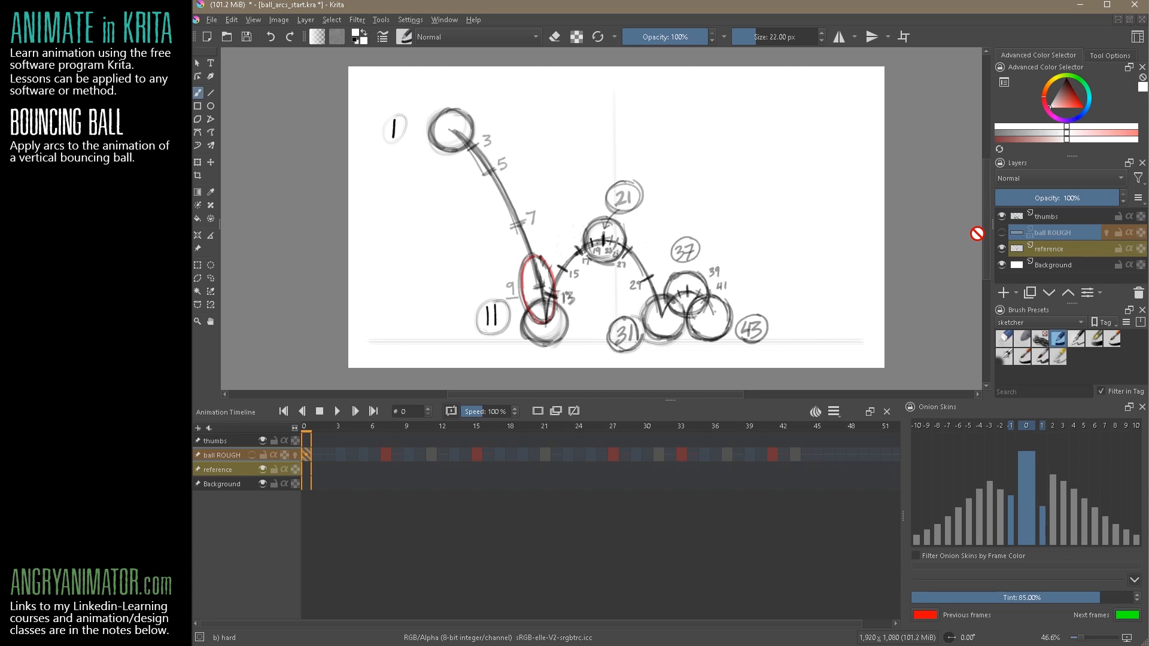
left_click_drag(1071, 159, 1071, 155)
left_click_drag(670, 399, 670, 436)
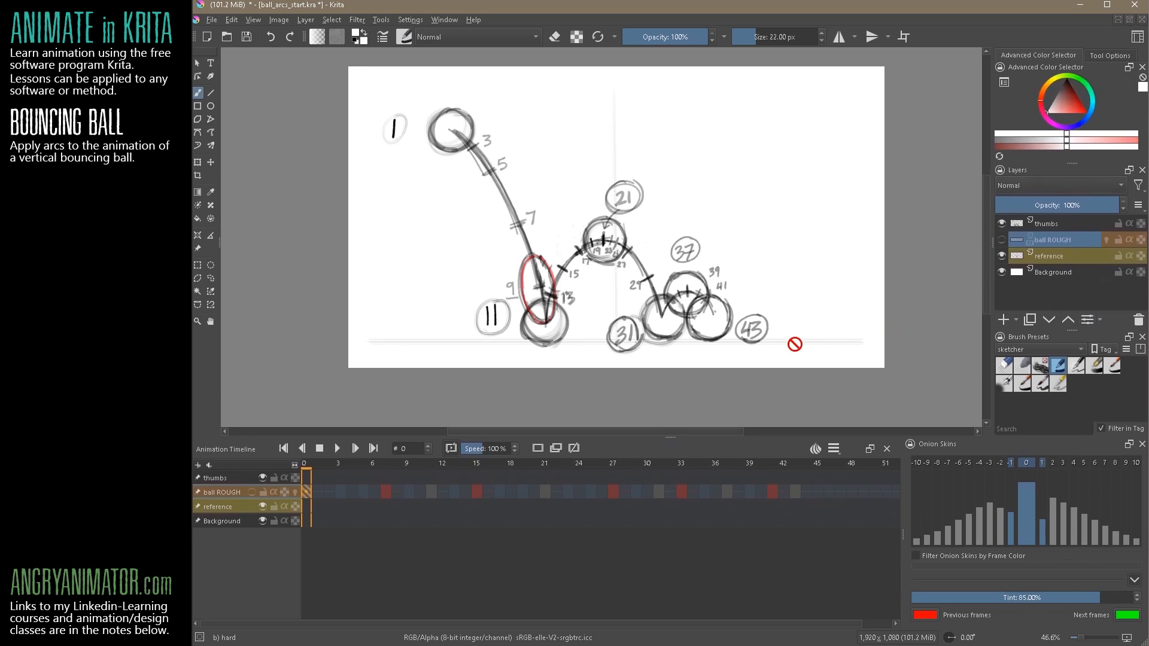
Add a new paint layer above ball ROUGH and name it "ball arcs"
left_click(1004, 320)
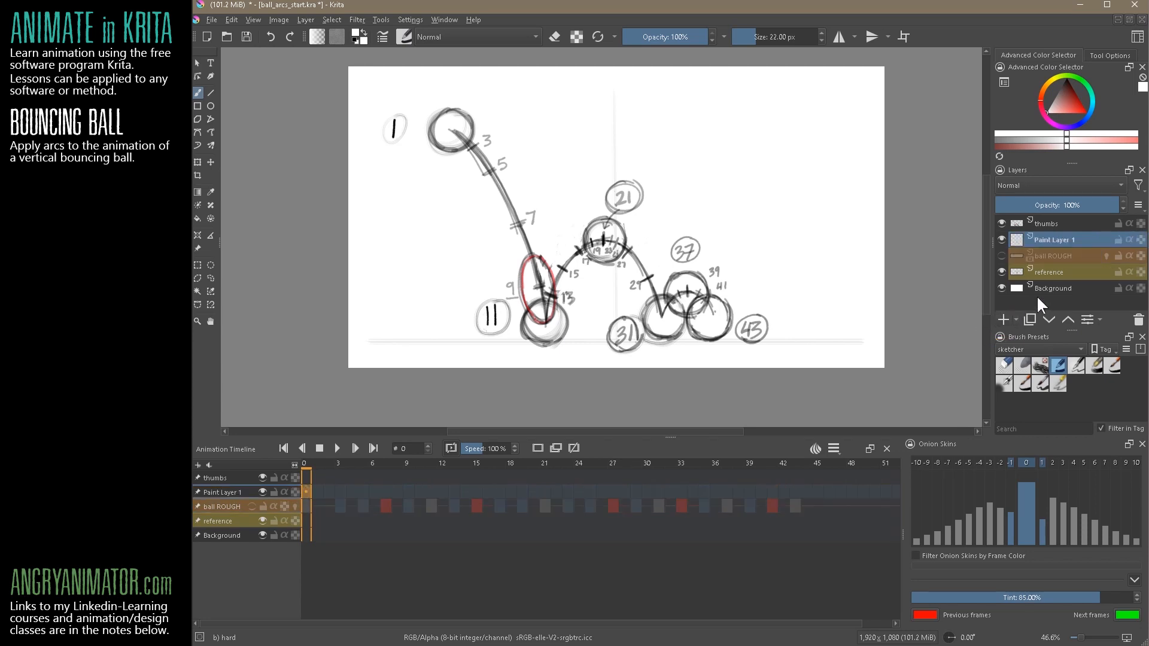
double_click(1048, 239)
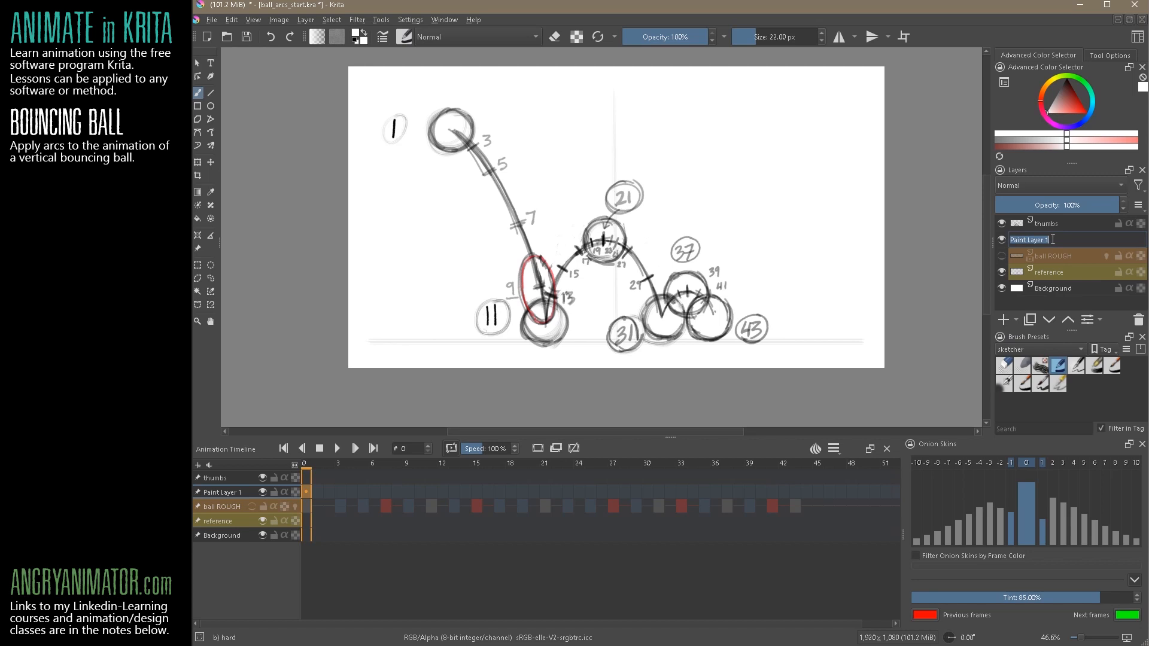
type("ball arcs")
key("Return")
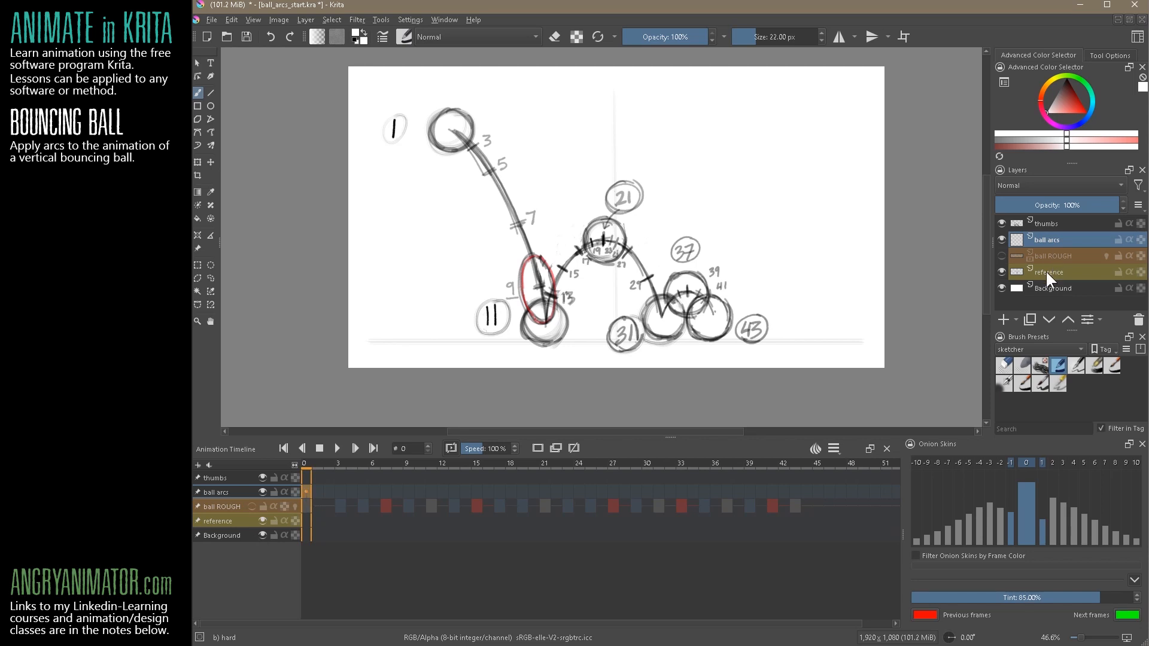
Unpin the ball ROUGH and reference layers from the animation timeline
left_click(227, 505)
left_click(223, 521)
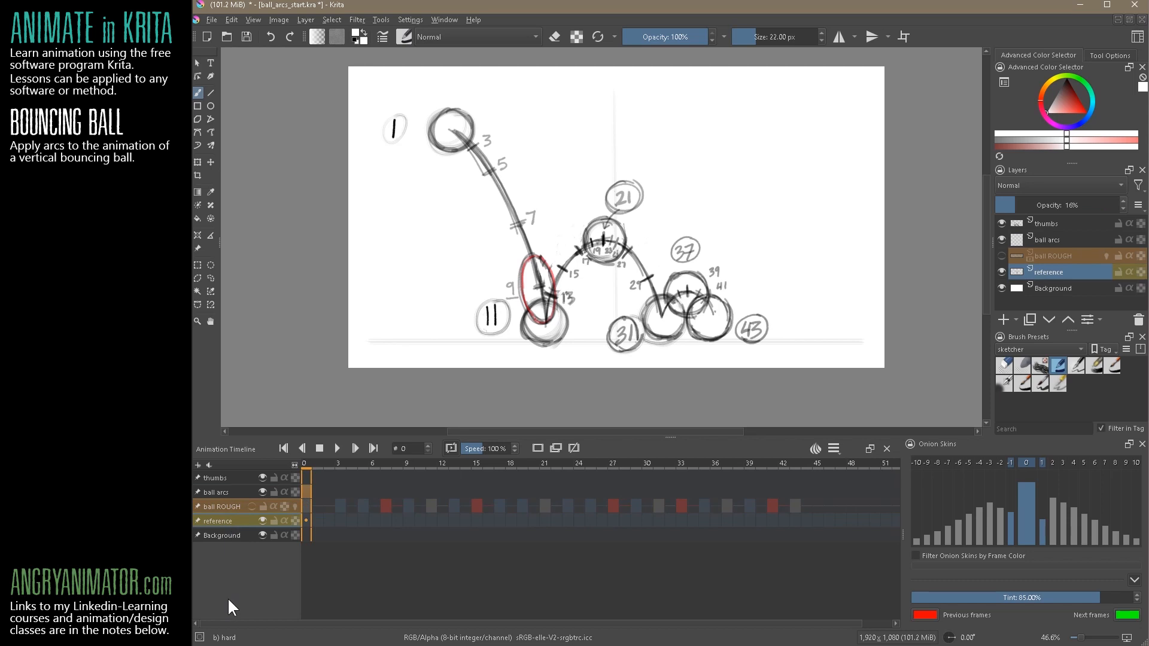
left_click(197, 507)
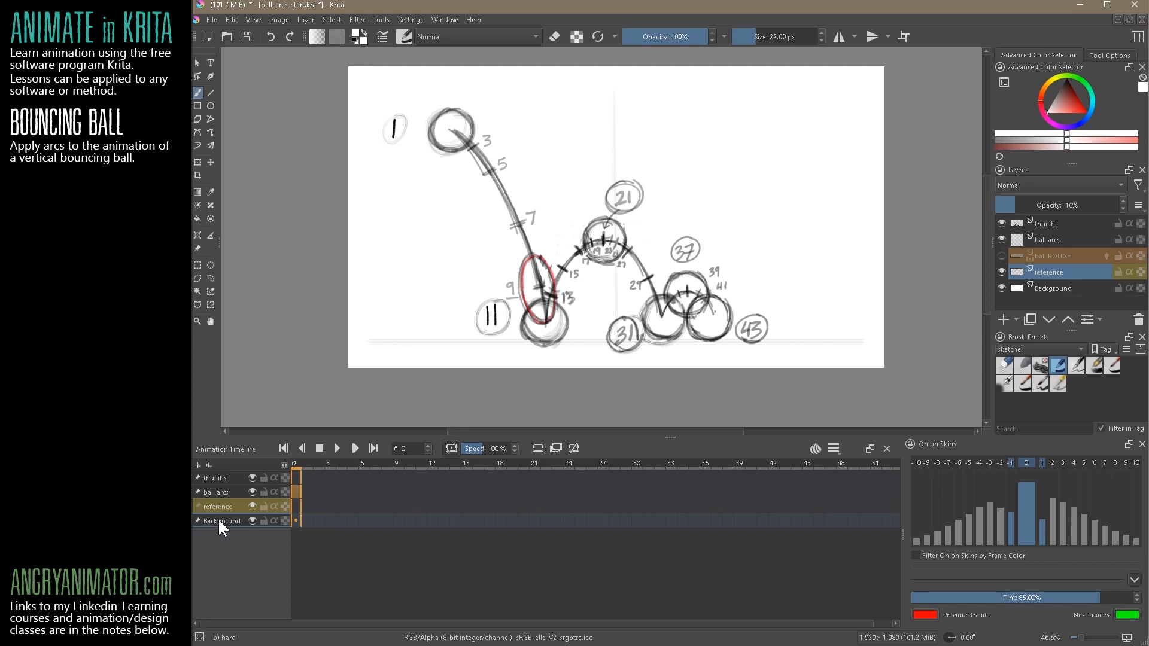
left_click(232, 492)
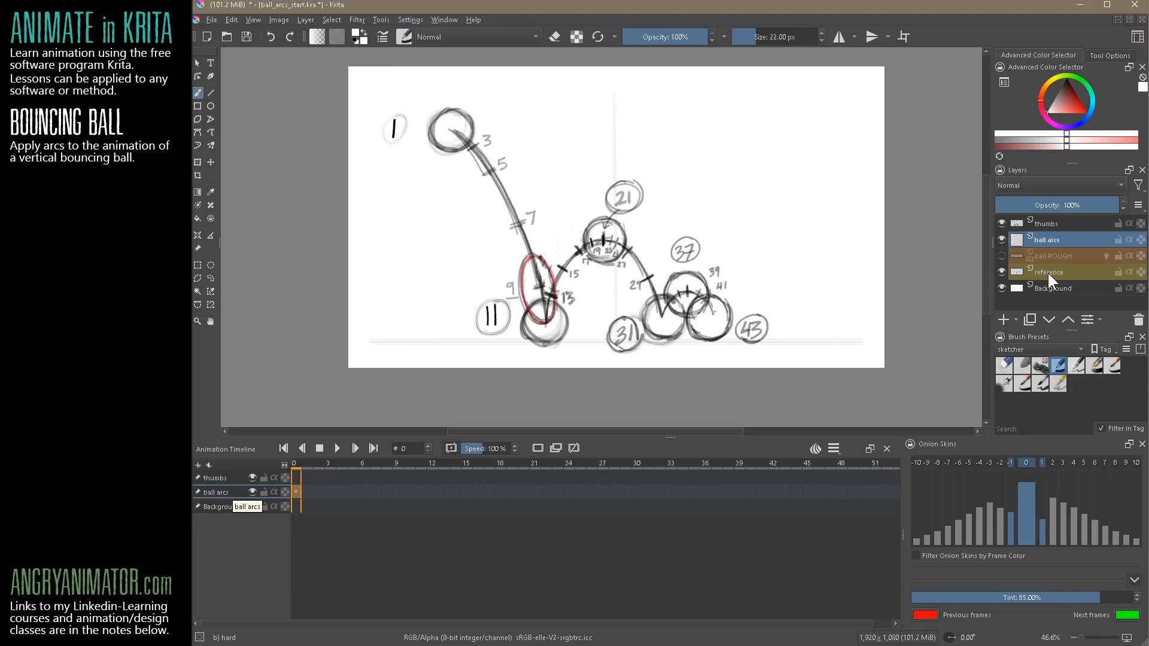
Toggle the reference layer's visibility and select the reference, ball arcs and Background layers in turn to check their timeline display
left_click(1050, 277)
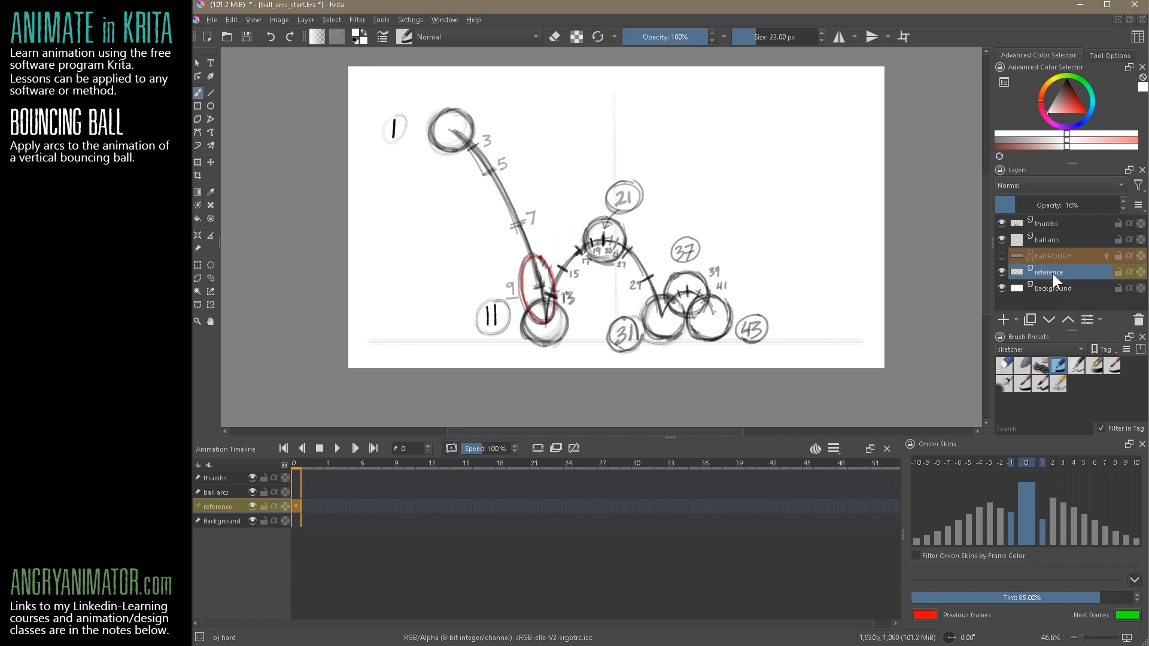
left_click(1002, 272)
left_click(1003, 272)
left_click(1056, 237)
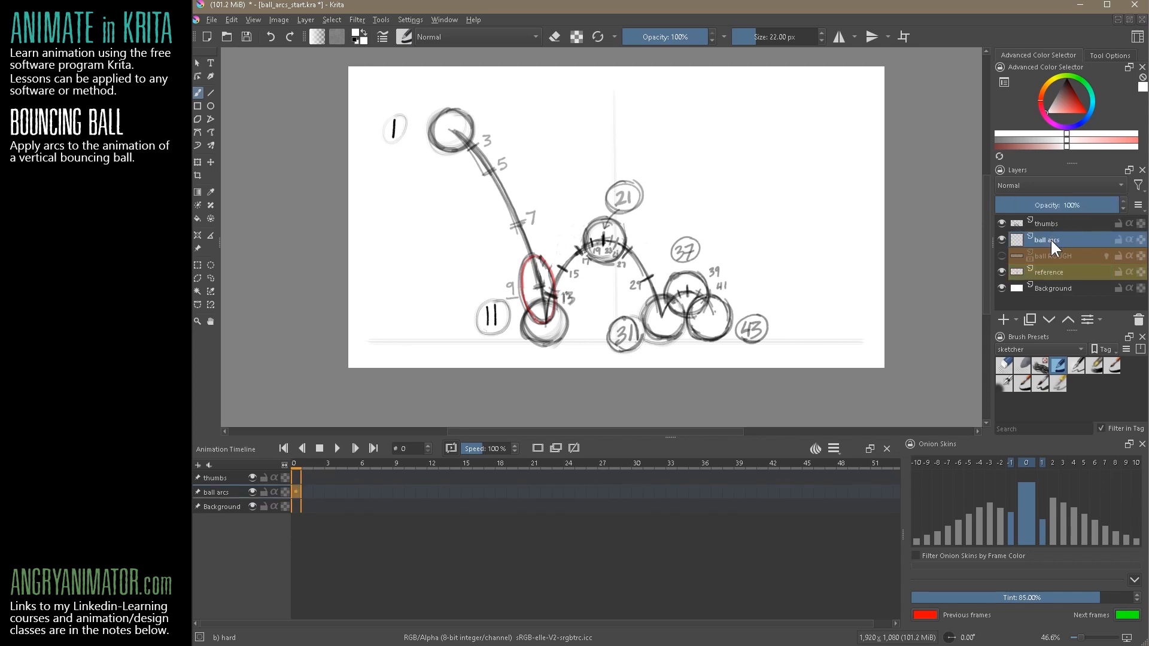
left_click(221, 505)
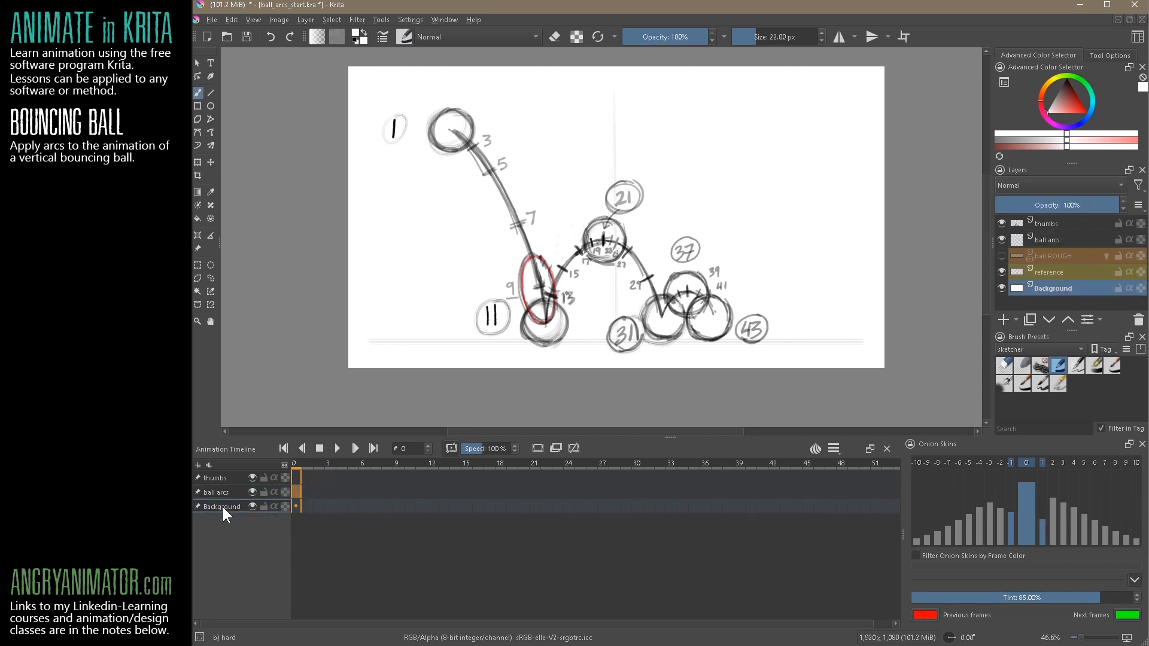
Move the ball arcs layer above the thumbs layer
left_click(221, 490)
left_click(221, 477)
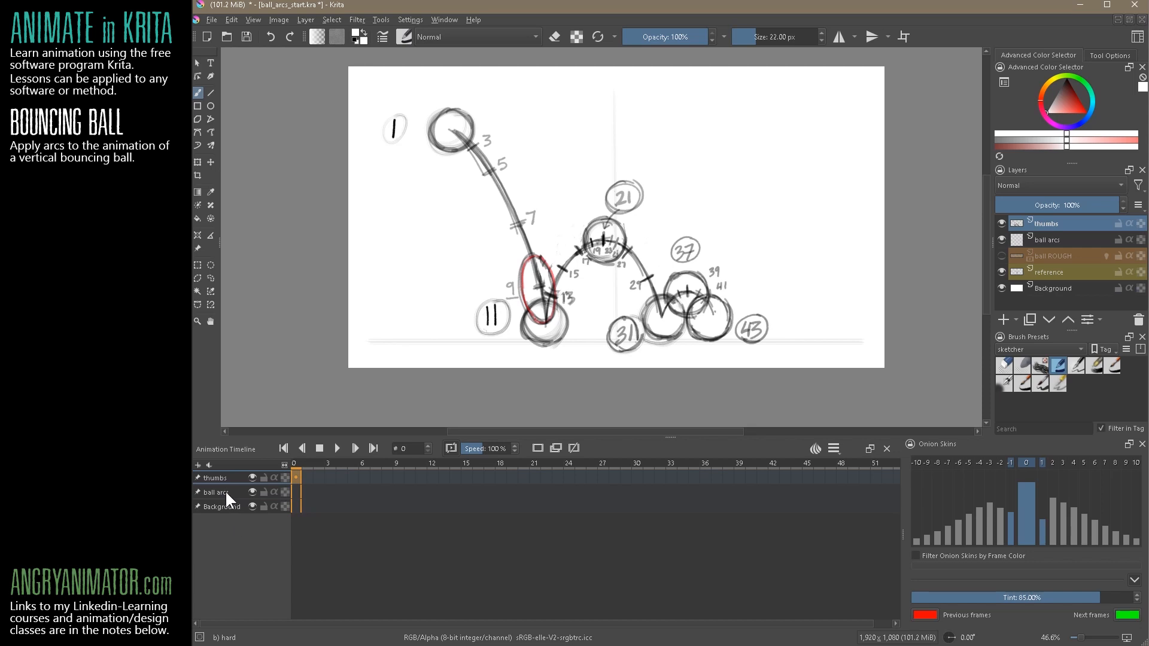
left_click(227, 495)
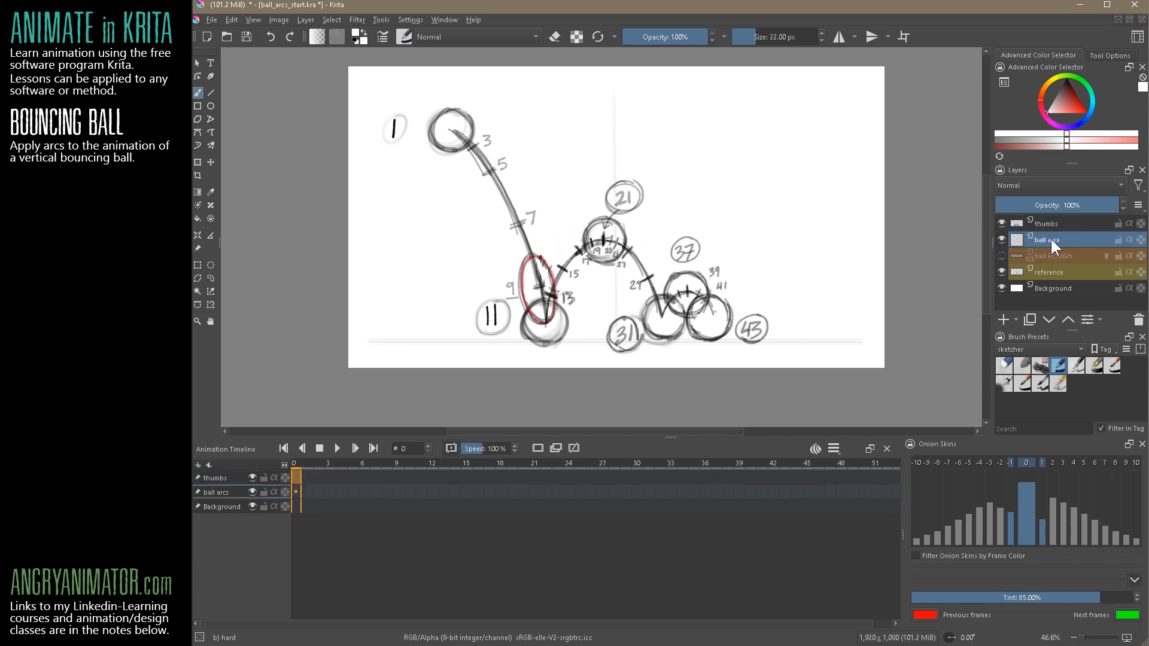
left_click_drag(1057, 238, 1058, 217)
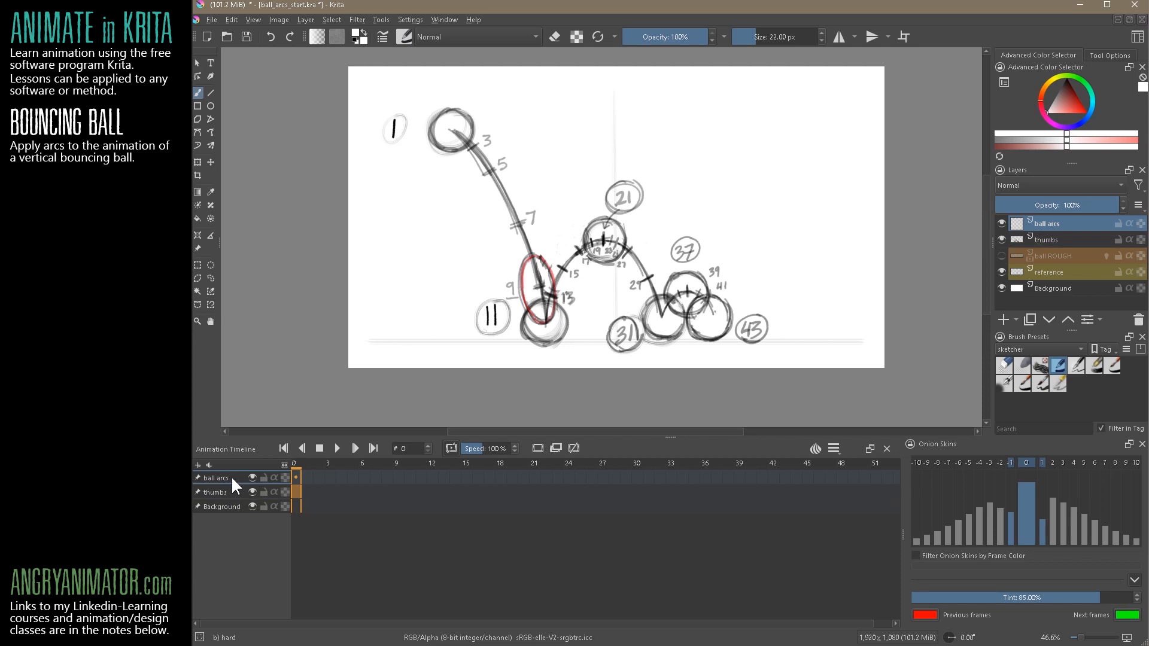
Give the ball arcs layer a purple colour label
right_click(1067, 221)
left_click(1076, 257)
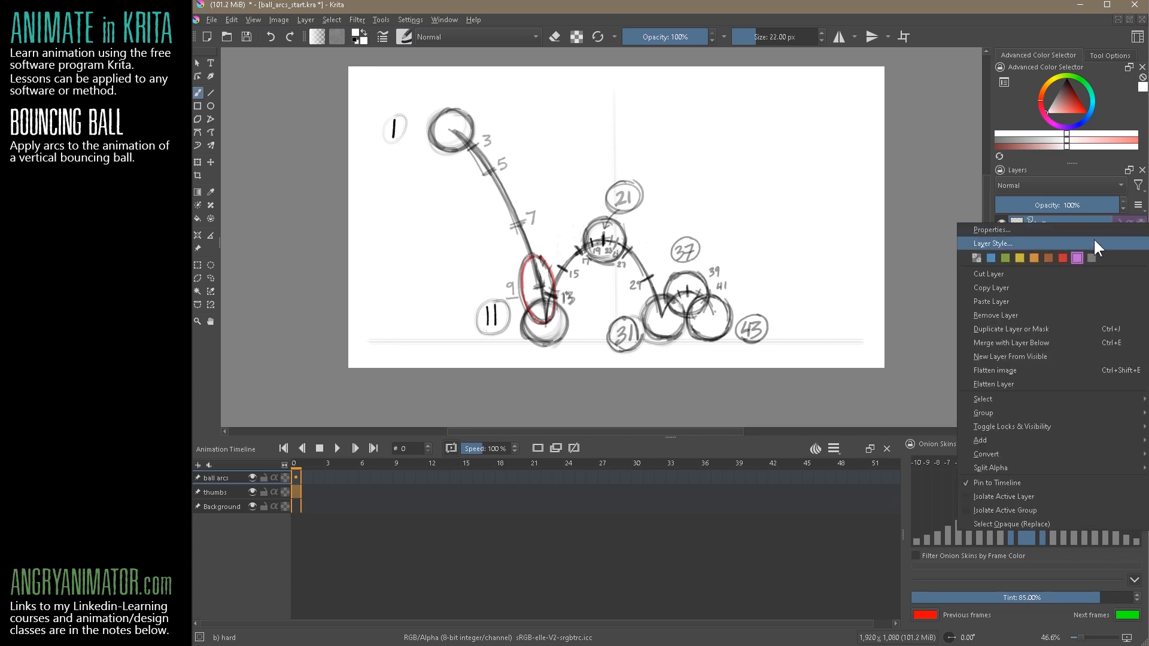
left_click(576, 572)
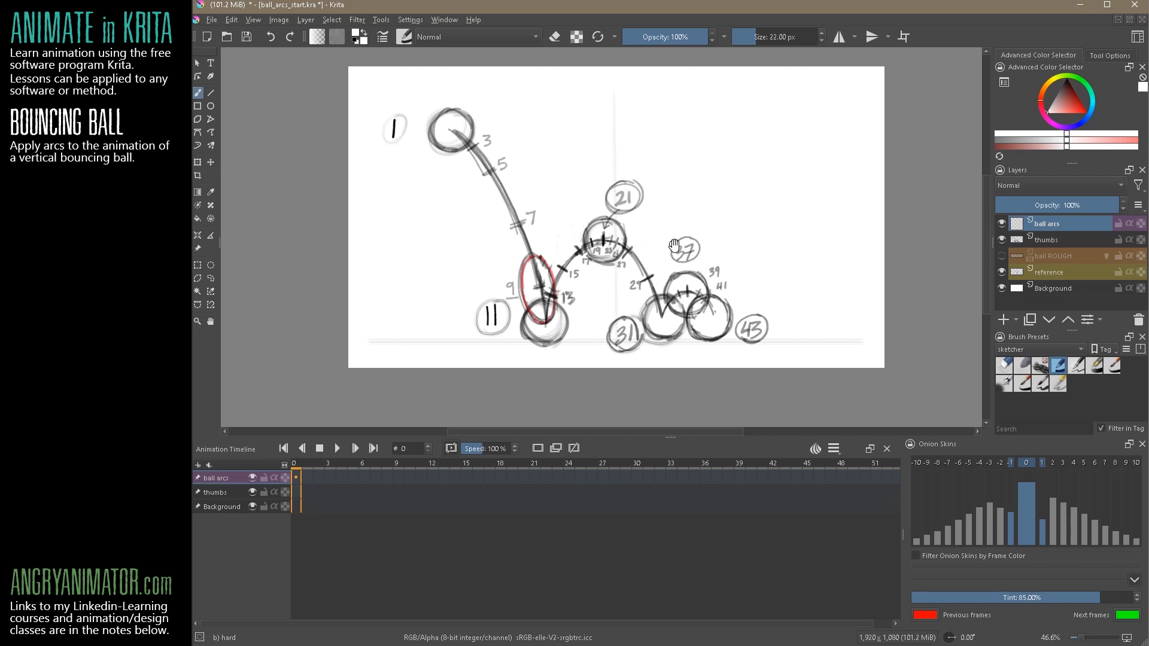
Lower the thumbs layer's opacity to 14% so the thumbnail drawing serves as a faint guide
left_click_drag(674, 245, 670, 271)
left_click(218, 491)
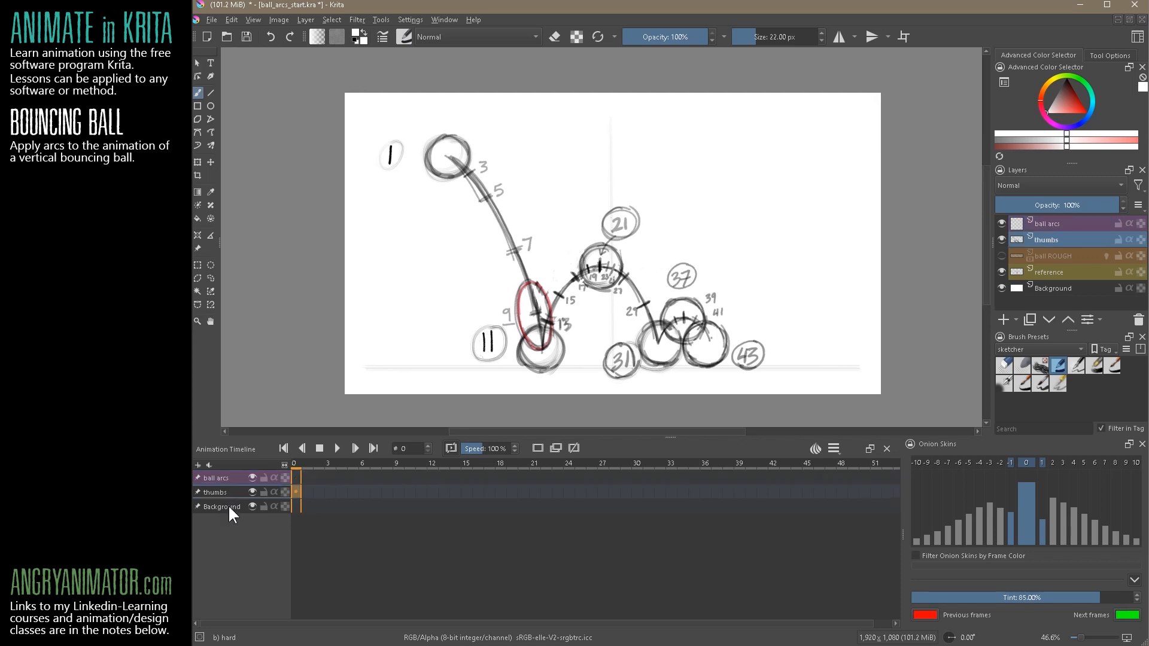
left_click(251, 491)
left_click(250, 491)
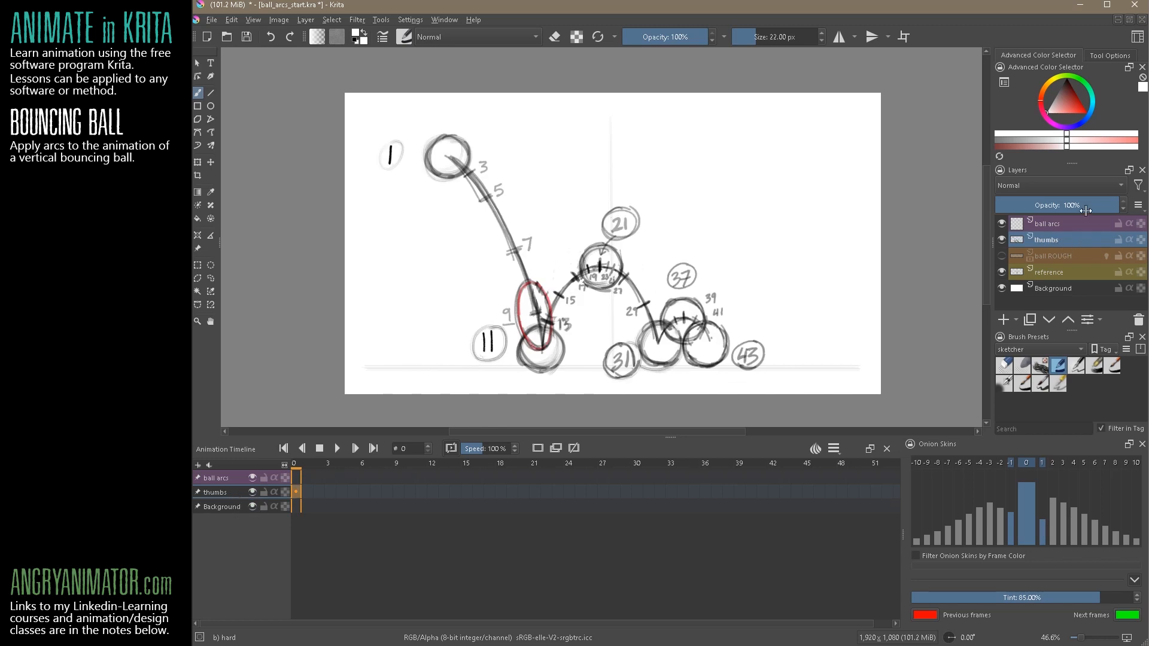
left_click_drag(1077, 205, 1012, 207)
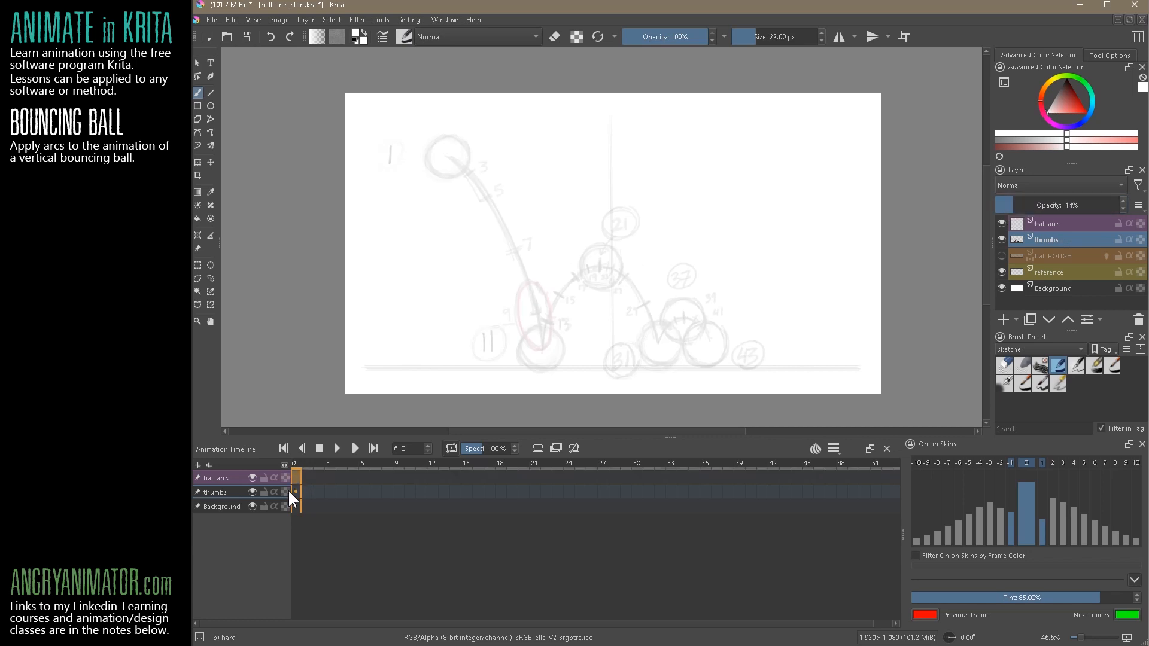
Make ball arcs the active layer, comparing the layer selection in the layer list and the animation timeline
left_click(1056, 223)
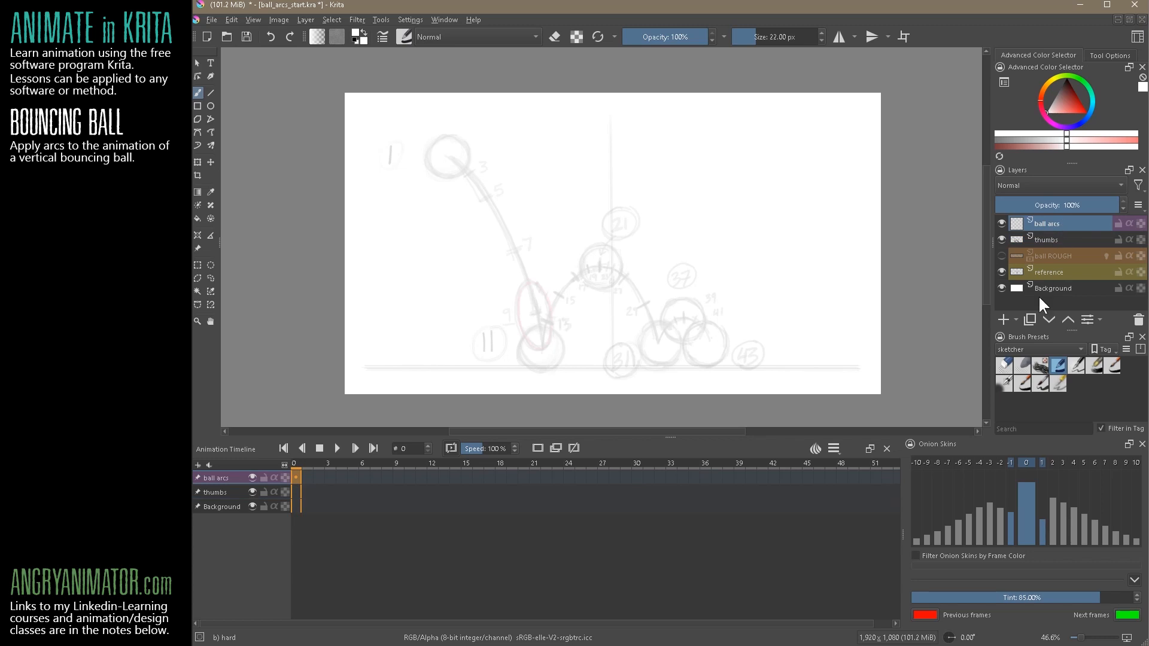
double_click(1060, 223)
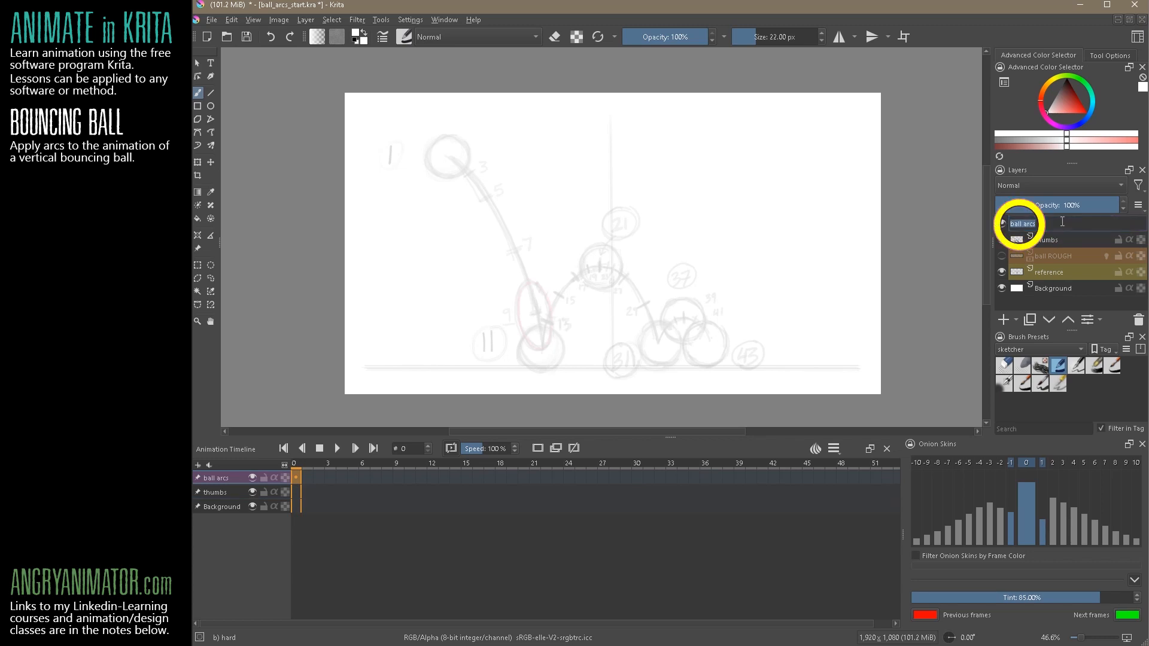
left_click(1051, 240)
left_click(1047, 223)
left_click(227, 491)
left_click(226, 504)
left_click(225, 492)
left_click(225, 478)
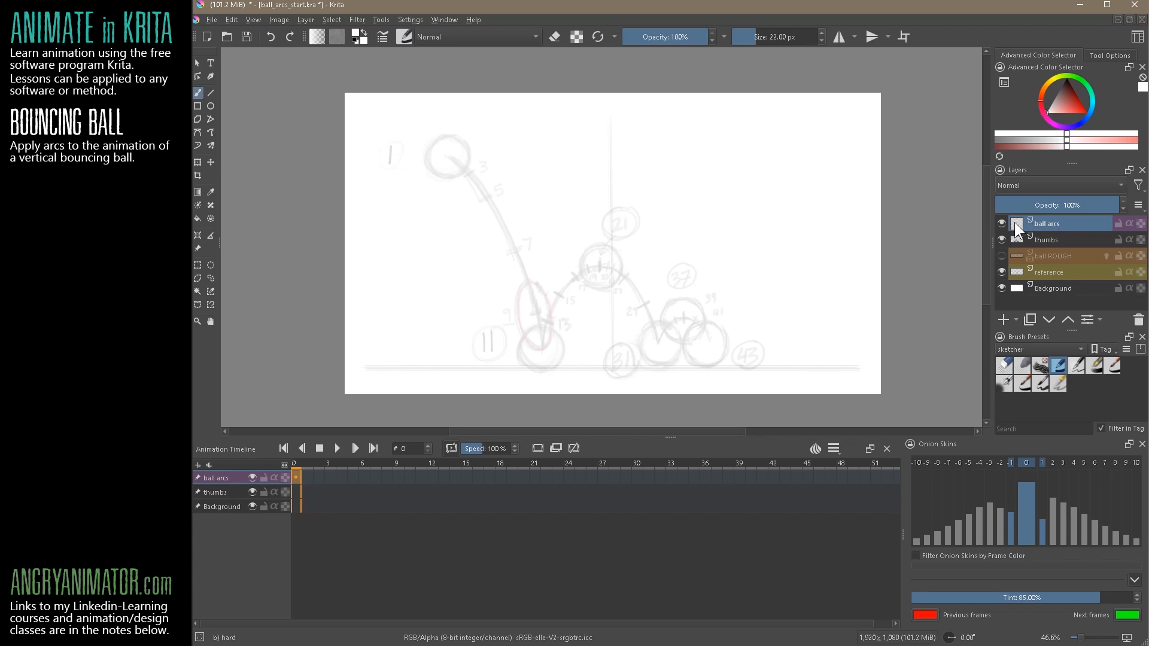
Activate the freehand brush for the position 1 ball and display the sketcher brush presets
left_click_drag(436, 181, 541, 185)
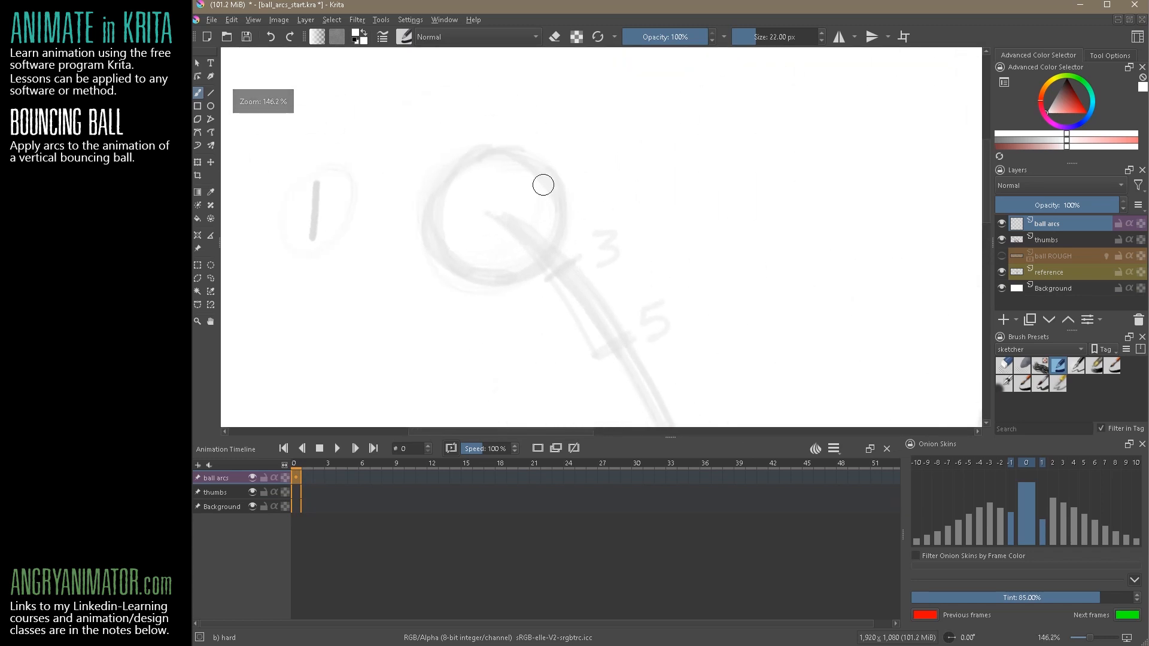
left_click(197, 93)
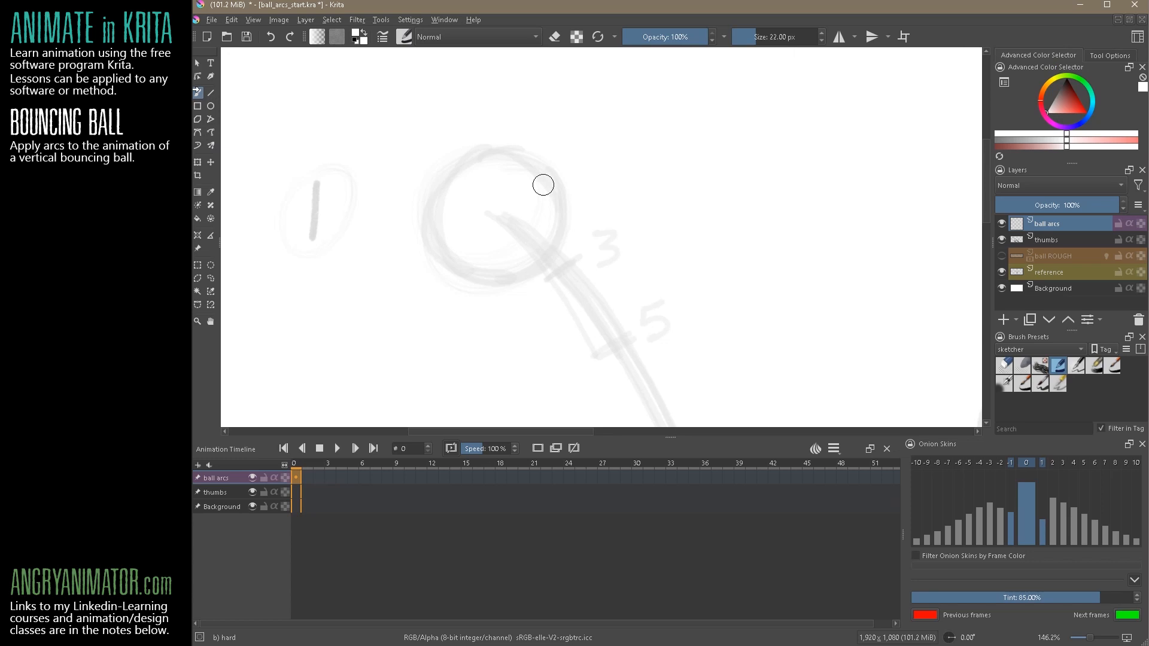
left_click_drag(1070, 330, 1074, 292)
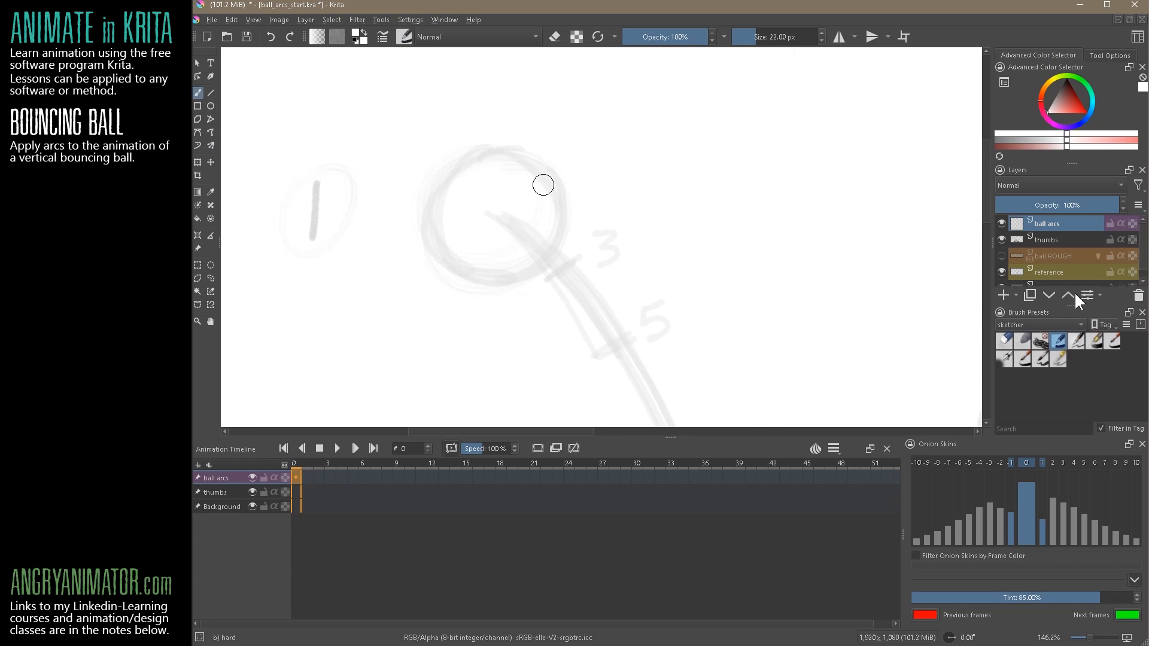
left_click(1081, 324)
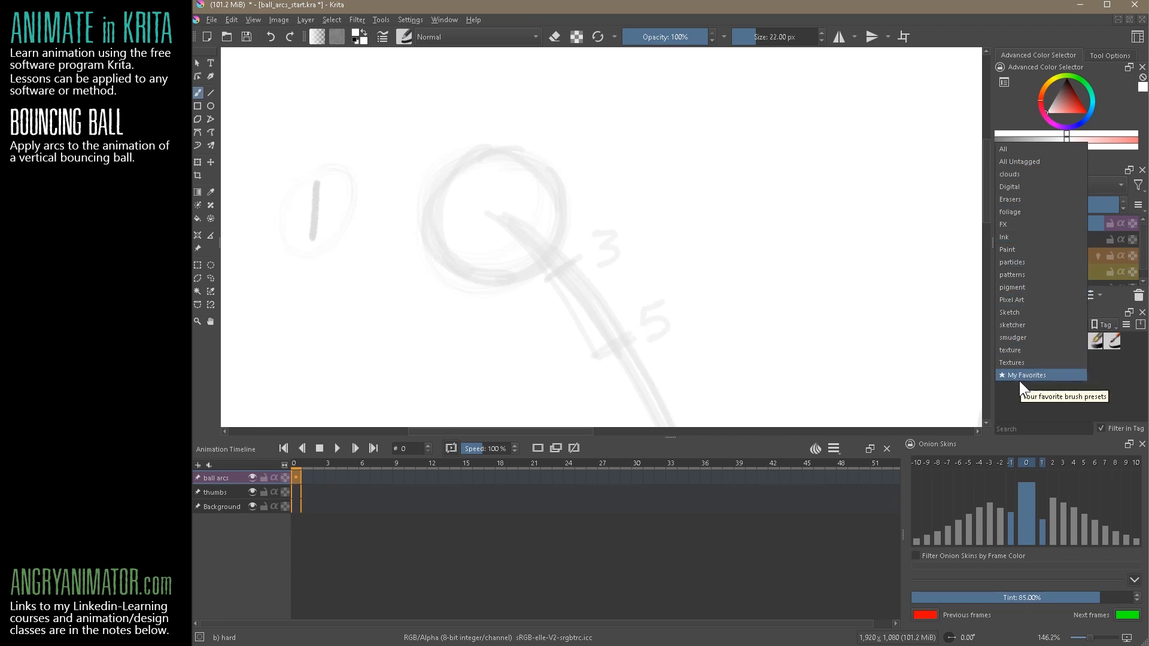
left_click(1024, 325)
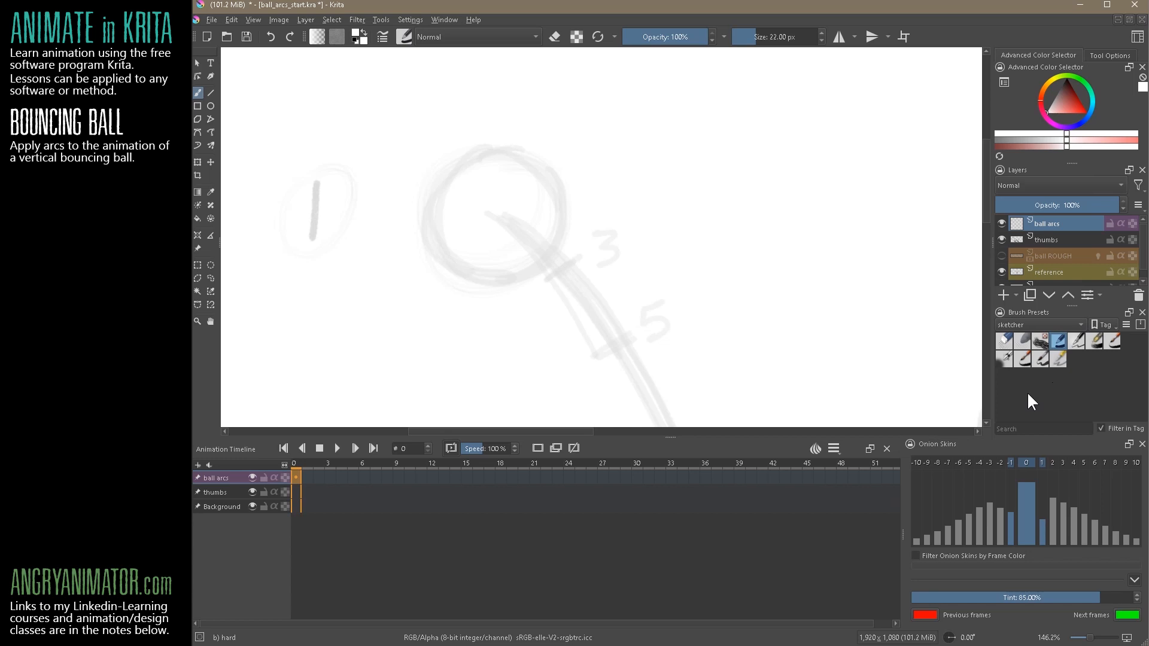
Swap the foreground colour to black and undo the test strokes near the position 1 ball
left_click_drag(559, 233, 559, 179)
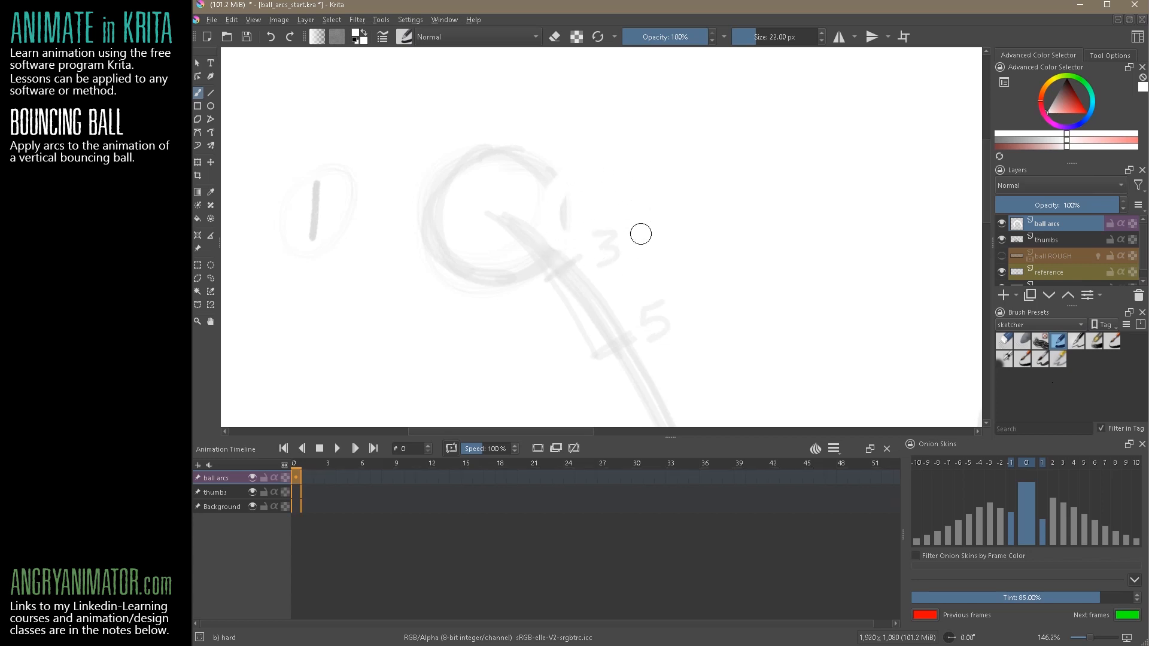
key("x")
mouse_move(682, 141)
left_mouse_down()
mouse_move(684, 260)
mouse_move(621, 189)
left_mouse_up()
key("ctrl+z")
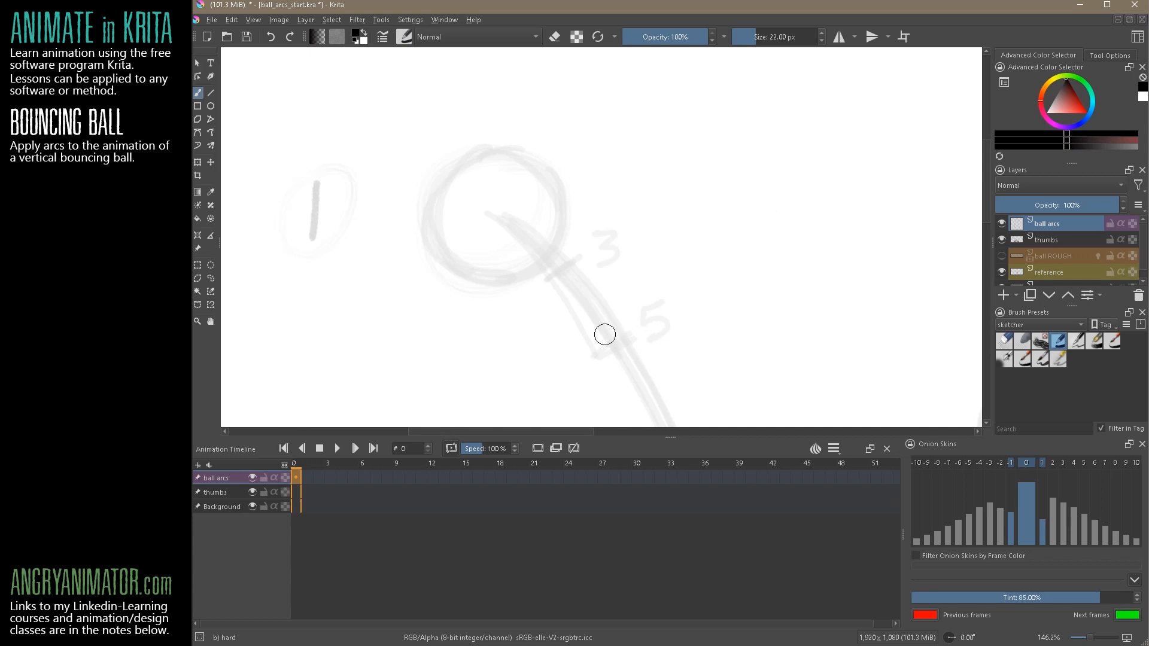
Try the sketchy brush preset by drawing a circle beside the thumbnail ball, and clear it
left_click(1111, 341)
mouse_move(748, 173)
left_mouse_down()
mouse_move(731, 179)
mouse_move(739, 259)
left_mouse_up()
mouse_move(787, 161)
left_mouse_down()
mouse_move(813, 248)
mouse_move(740, 256)
left_mouse_up()
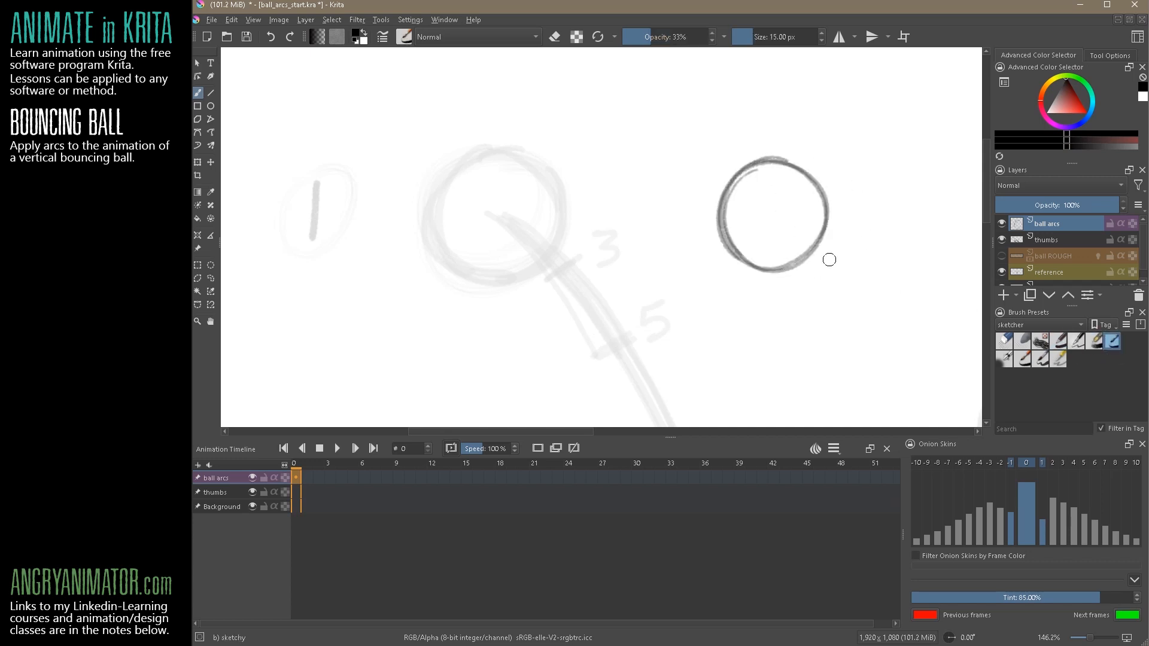
key("Delete")
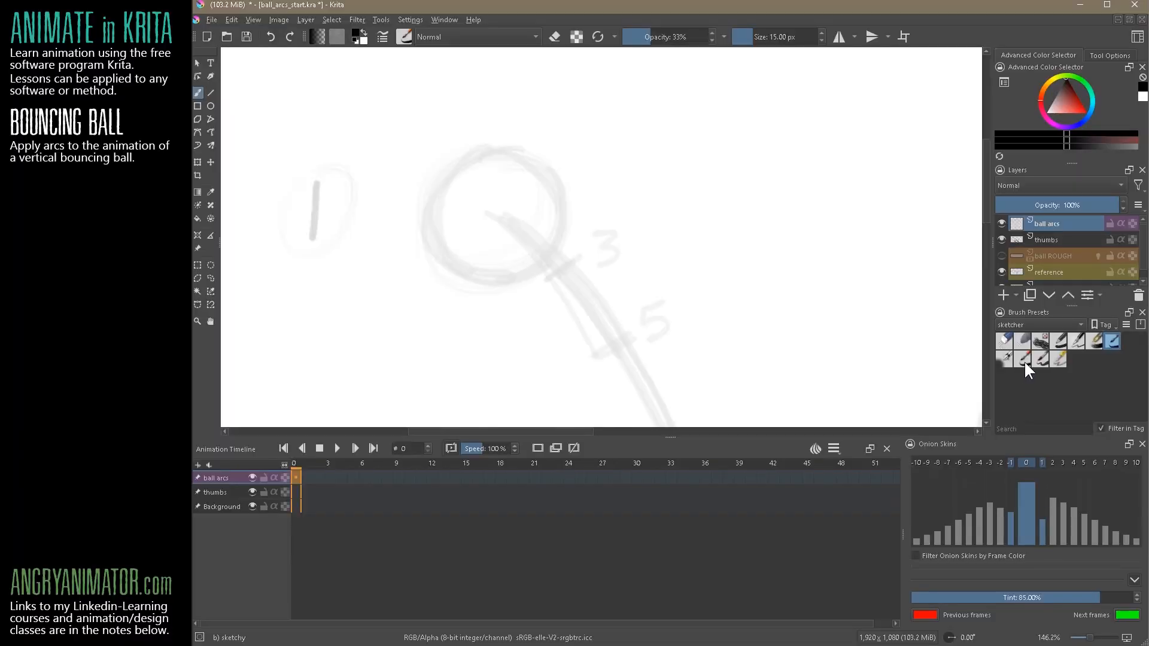
Compare the texture line, shaggy and rough brush presets, keep the rough brush and undo its test stroke
left_click(1024, 360)
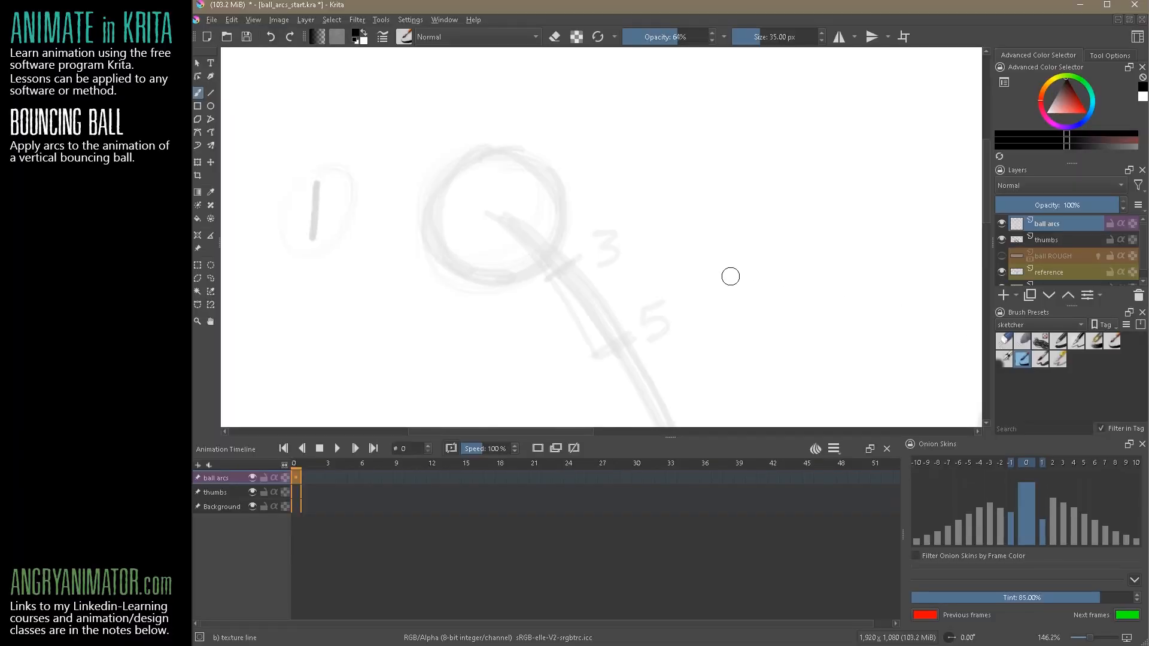
left_click(1058, 360)
left_click(1097, 343)
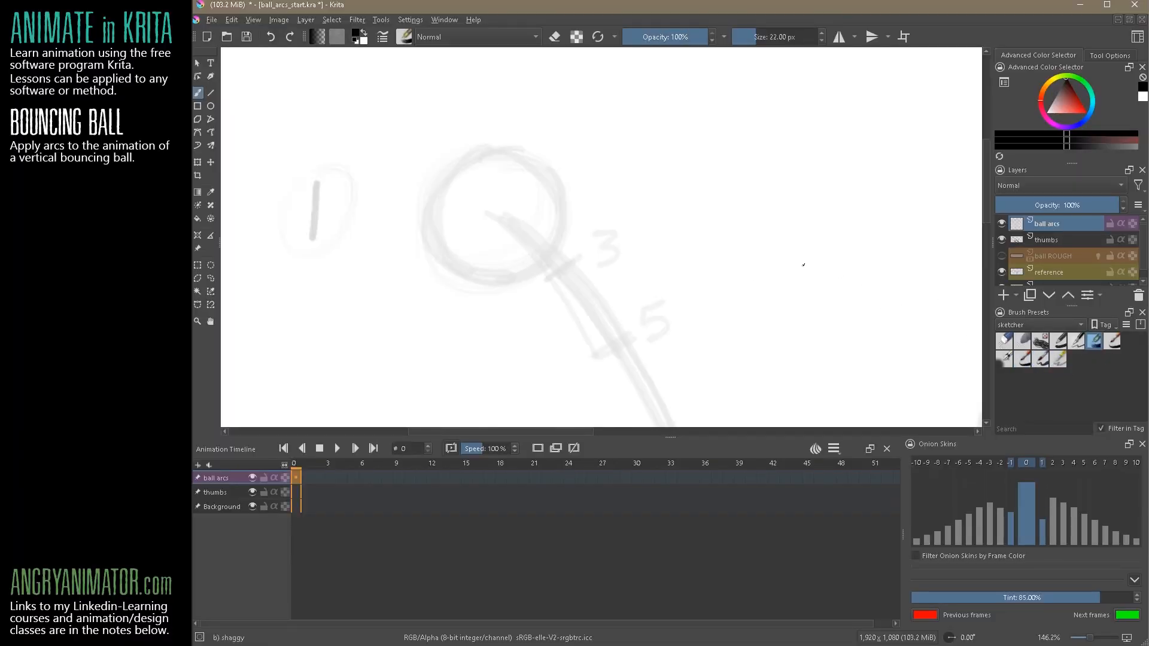
left_click(1078, 342)
mouse_move(711, 247)
left_mouse_down()
mouse_move(801, 282)
mouse_move(782, 216)
left_mouse_up()
key("ctrl+z")
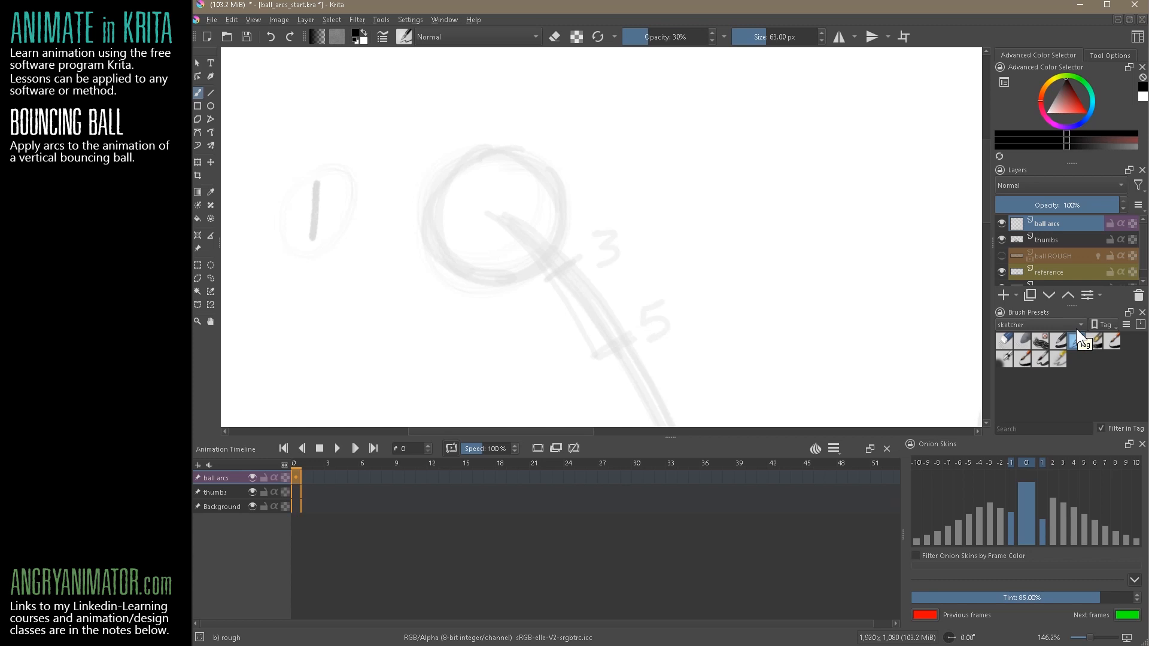
Trace the position 1 ball as a black circle over the thumbnail guide on the ball arcs layer
left_click_drag(443, 257, 437, 192)
left_click_drag(446, 261, 449, 166)
mouse_move(434, 210)
left_mouse_down()
mouse_move(486, 146)
mouse_move(527, 150)
mouse_move(562, 189)
left_mouse_up()
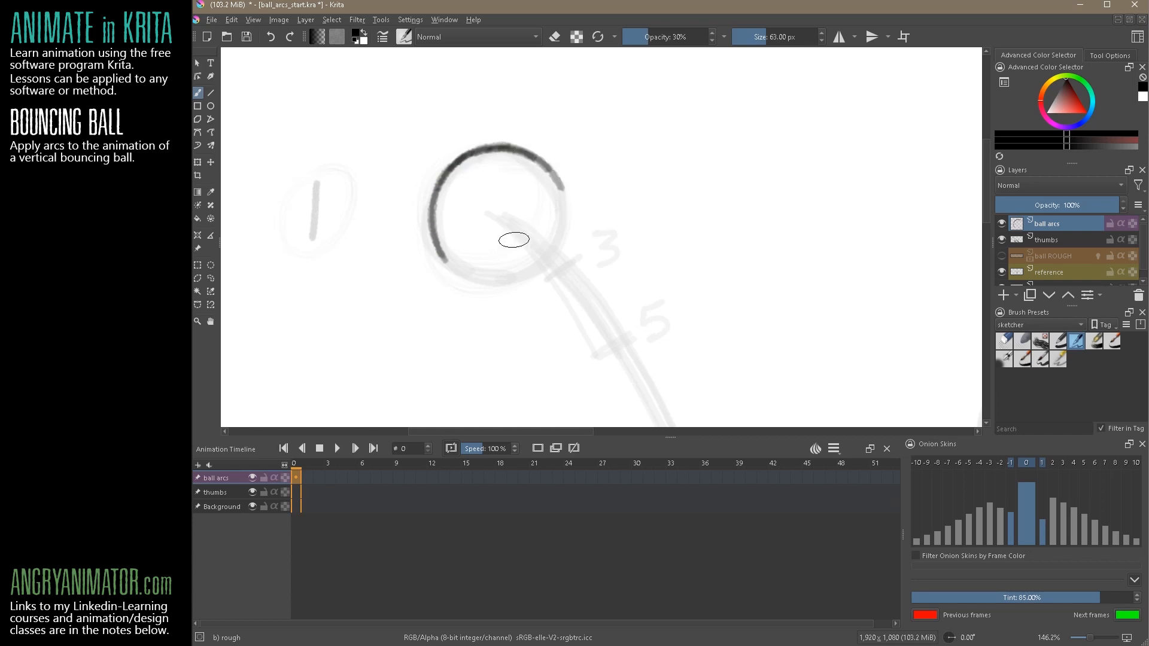
mouse_move(432, 242)
left_mouse_down()
mouse_move(458, 270)
mouse_move(445, 251)
mouse_move(504, 277)
mouse_move(463, 275)
mouse_move(528, 279)
left_mouse_up()
mouse_move(559, 179)
left_mouse_down()
mouse_move(560, 222)
mouse_move(552, 170)
mouse_move(563, 210)
mouse_move(549, 247)
mouse_move(559, 223)
mouse_move(488, 279)
left_mouse_up()
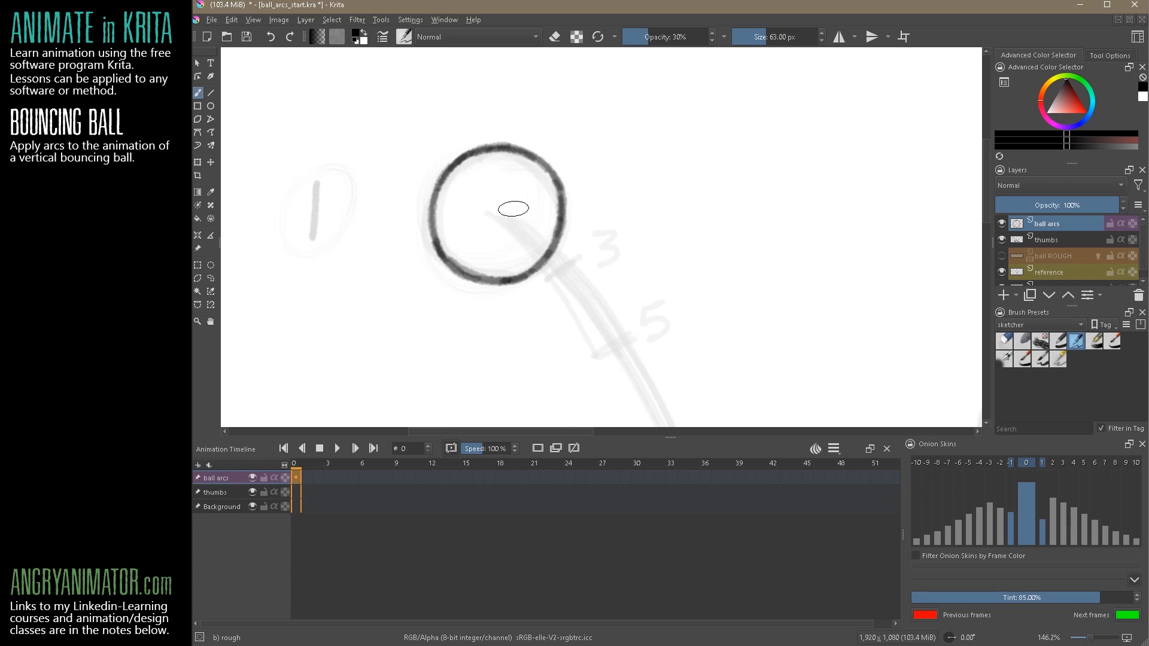
Flip the canvas view horizontally back and forth to examine the roundness of the ball outline
key("m")
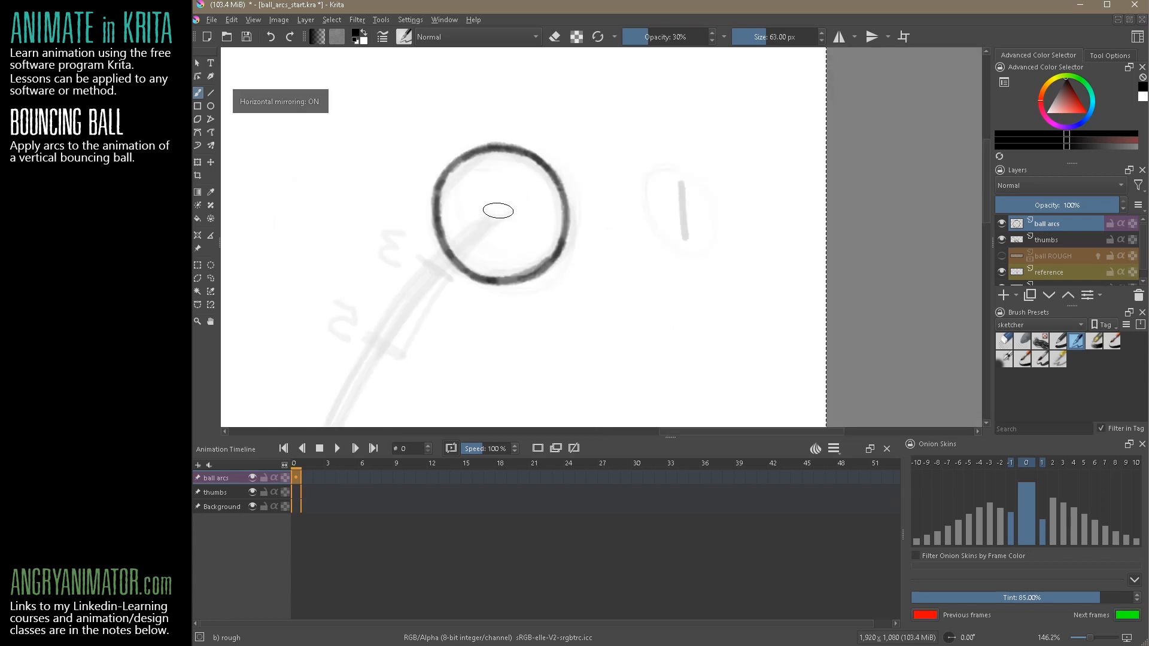
key("m")
key("m")
key("m")
key("m")
key("m")
key("m")
key("m")
key("m")
key("m")
key("m")
key("m")
key("m")
key("m")
key("m")
key("m")
key("m")
key("m")
key("m")
key("m")
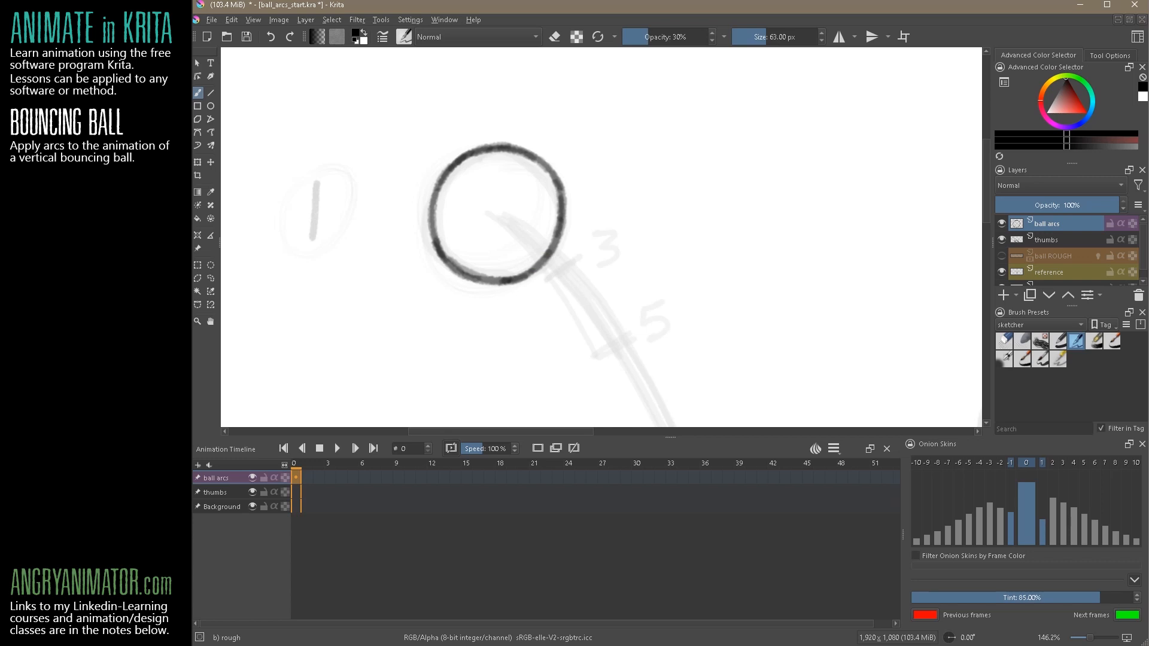
Cut the first circle from the ball arcs layer and redraw the position 1 ball outline with the rough brush
key("ctrl+x")
mouse_move(457, 273)
left_mouse_down()
mouse_move(452, 183)
mouse_move(435, 232)
mouse_move(450, 187)
mouse_move(436, 183)
mouse_move(441, 202)
mouse_move(451, 168)
mouse_move(503, 143)
mouse_move(469, 159)
mouse_move(562, 162)
left_mouse_up()
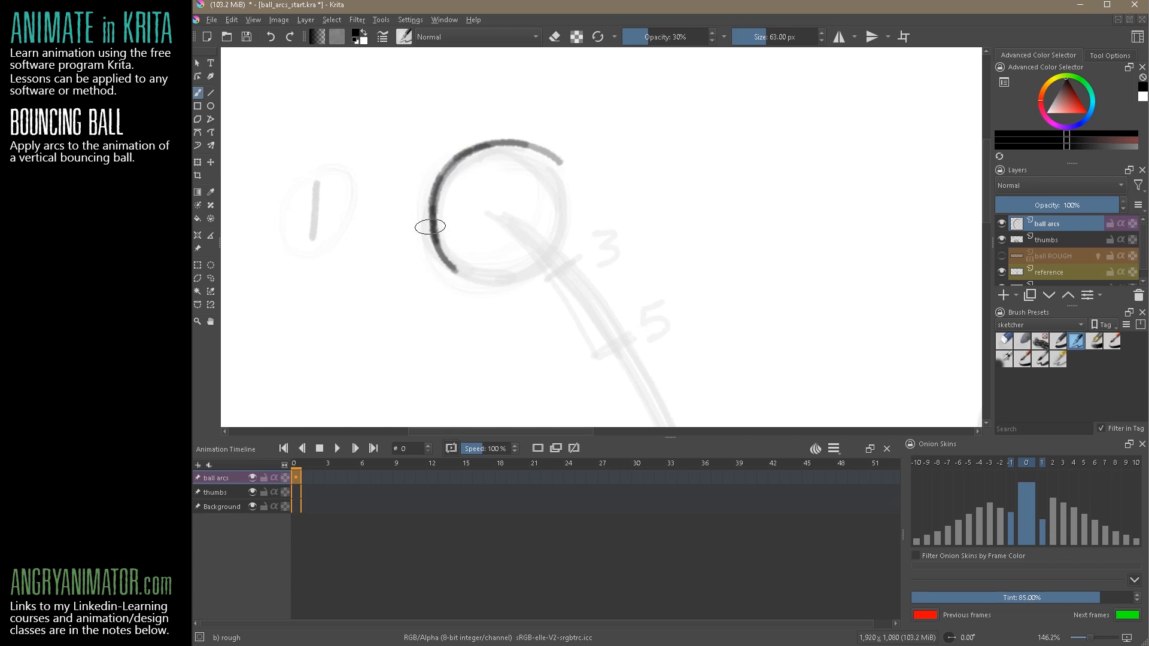
mouse_move(446, 257)
left_mouse_down()
mouse_move(470, 279)
mouse_move(536, 283)
mouse_move(543, 272)
left_mouse_up()
mouse_move(517, 141)
left_mouse_down()
mouse_move(560, 185)
mouse_move(551, 160)
mouse_move(567, 214)
mouse_move(564, 169)
mouse_move(562, 244)
mouse_move(573, 212)
mouse_move(539, 270)
mouse_move(498, 282)
mouse_move(550, 145)
mouse_move(520, 143)
mouse_move(565, 196)
left_mouse_up()
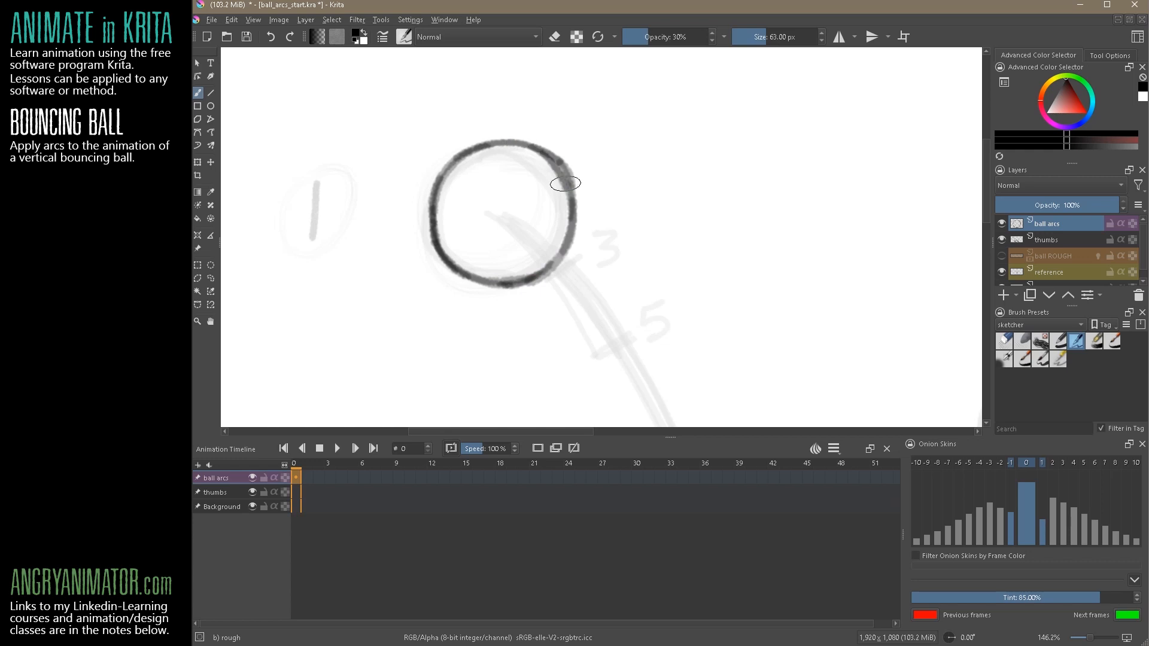
Check the new ball outline in the mirrored view and thin its heavy upper edge in eraser mode
key("m")
key("m")
key("m")
key("m")
key("m")
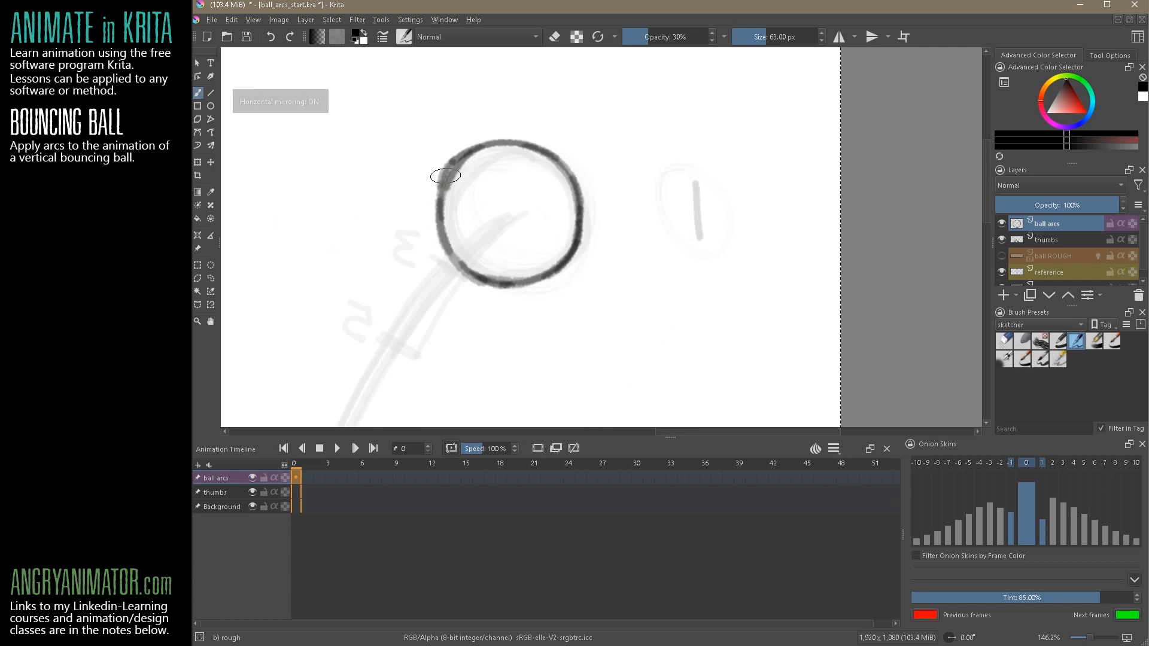
left_click(562, 38)
mouse_move(429, 213)
left_mouse_down()
mouse_move(448, 164)
mouse_move(432, 207)
mouse_move(487, 138)
mouse_move(425, 234)
mouse_move(461, 154)
mouse_move(440, 215)
mouse_move(482, 139)
mouse_move(436, 186)
mouse_move(482, 141)
left_mouse_up()
left_click_drag(442, 190, 498, 143)
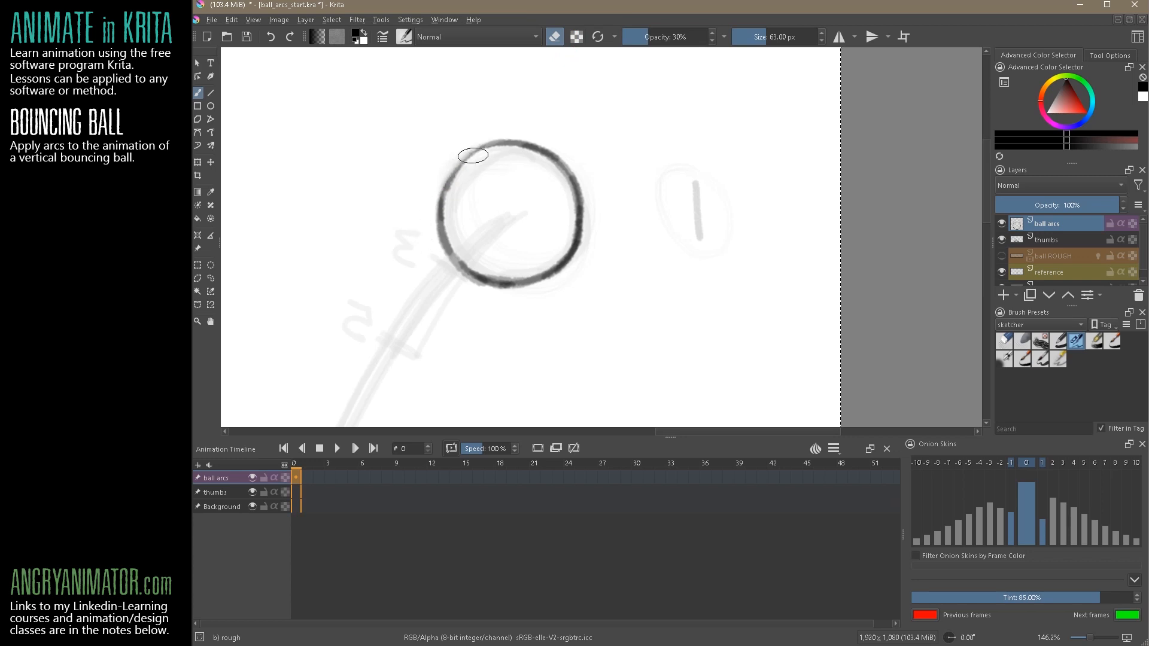
Restore the unmirrored view, turn off eraser mode and darken the thinned upper-right edge of the ball
key("m")
key("m")
key("m")
key("m")
key("m")
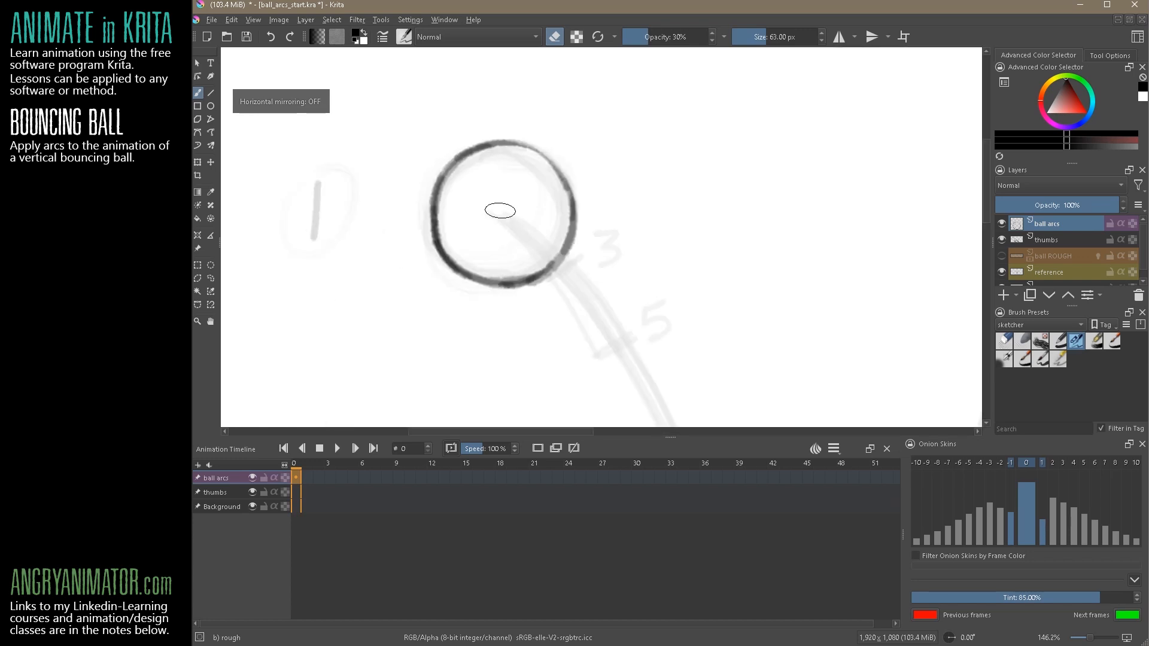
left_click(554, 36)
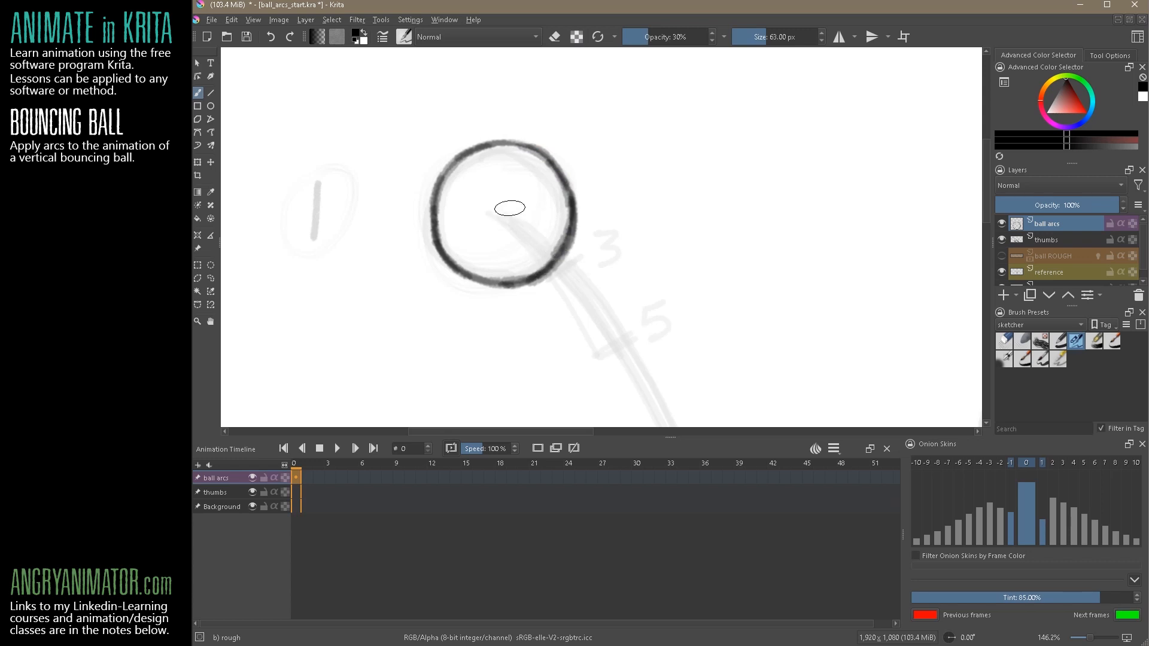
Compare the ball outline in mirrored and normal views and trim its right edge in eraser mode
key("m")
key("m")
key("m")
key("m")
key("m")
key("m")
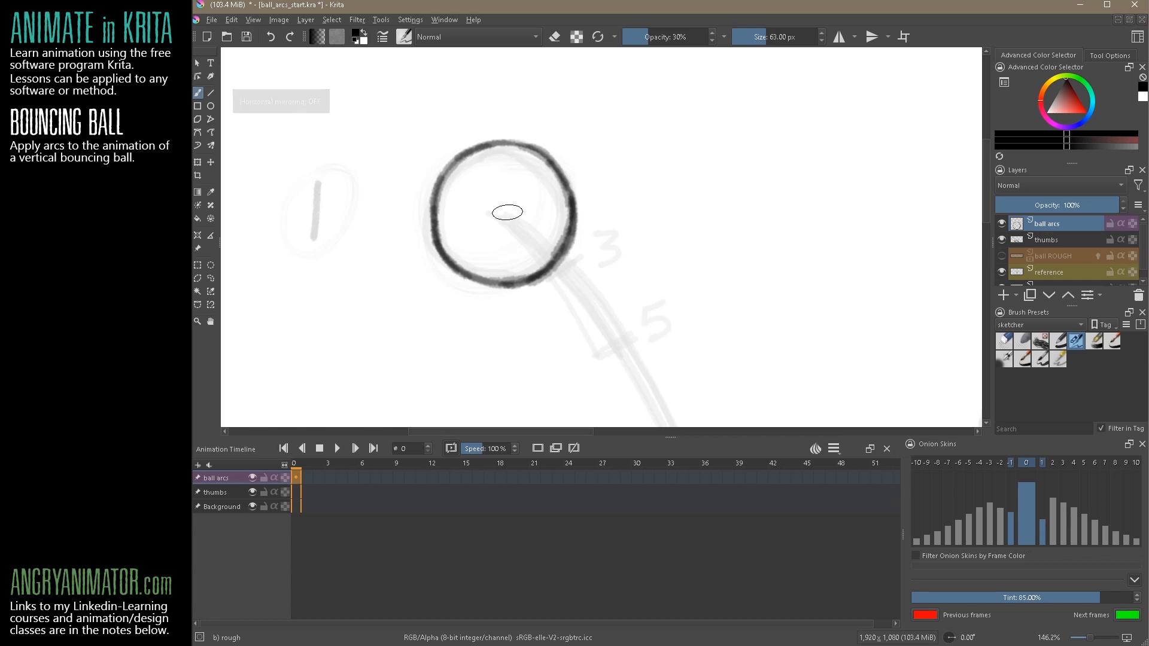
key("e")
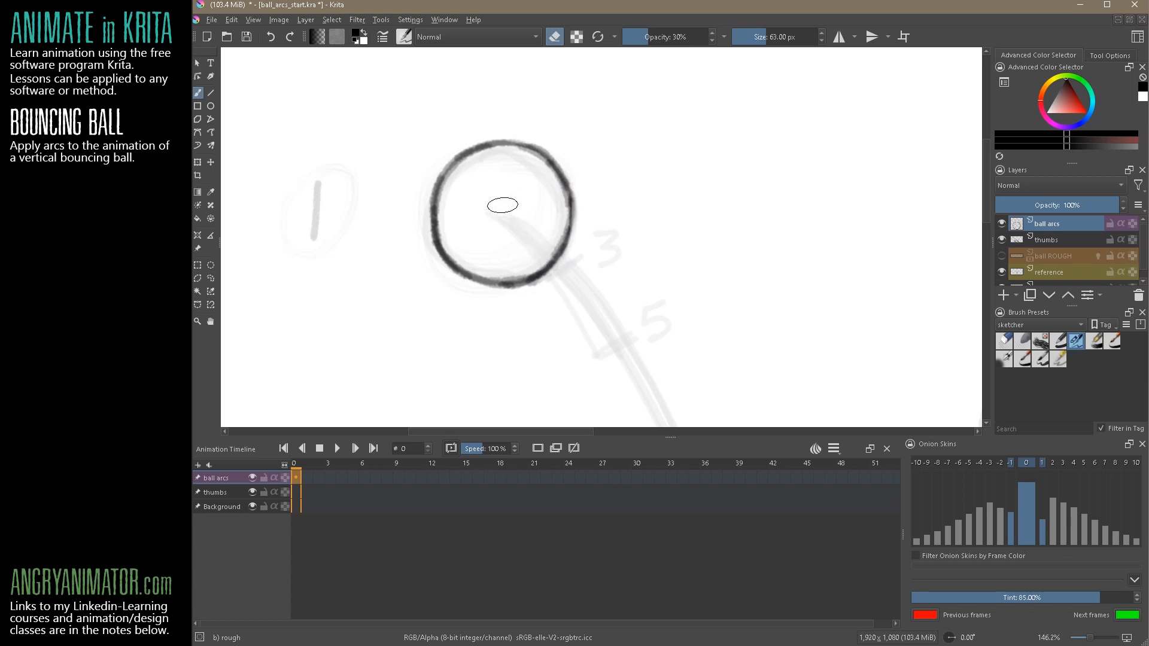
Restore the normal view of the whole canvas and make the ball drawing a keyframe at frame 0 on the ball arcs layer
key("m")
scroll(669, 303, "down", 5)
left_click_drag(727, 313, 538, 203)
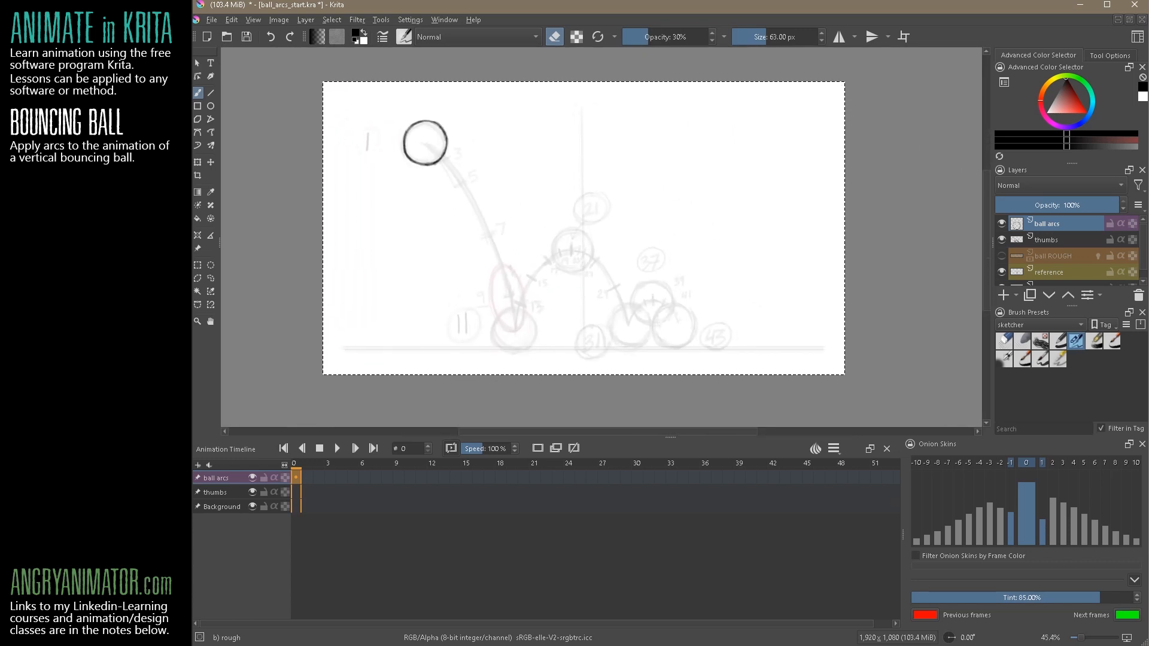
left_click_drag(633, 275, 617, 258)
mouse_move(518, 280)
left_mouse_down()
mouse_move(545, 280)
mouse_move(587, 225)
left_mouse_up()
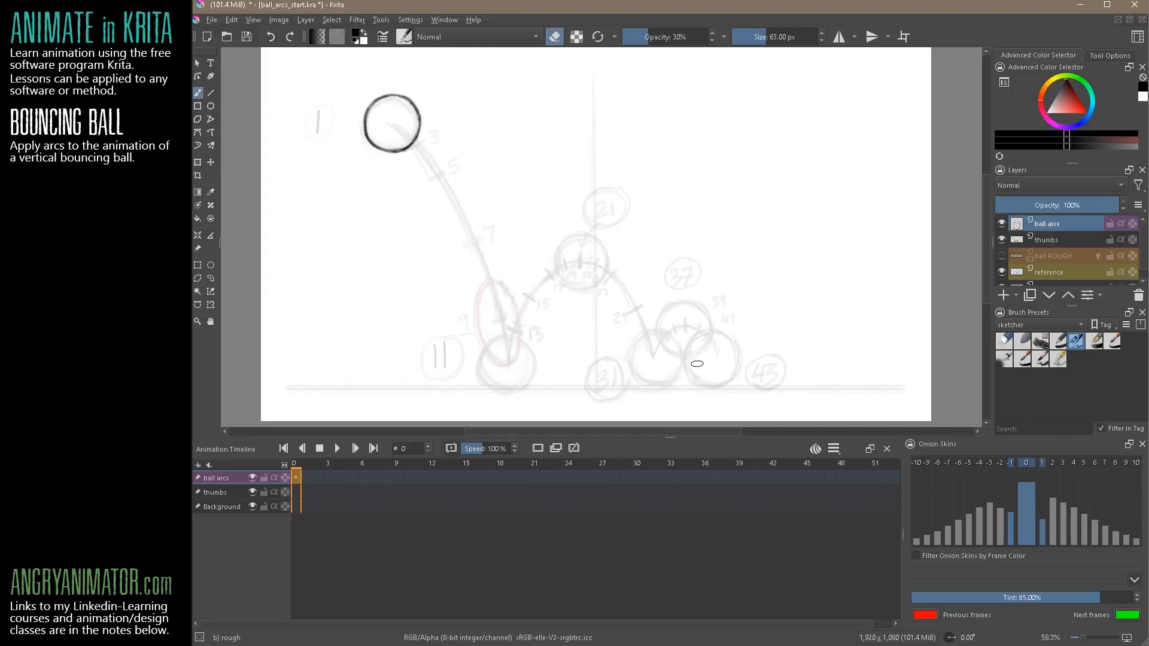
left_click_drag(404, 479, 407, 485)
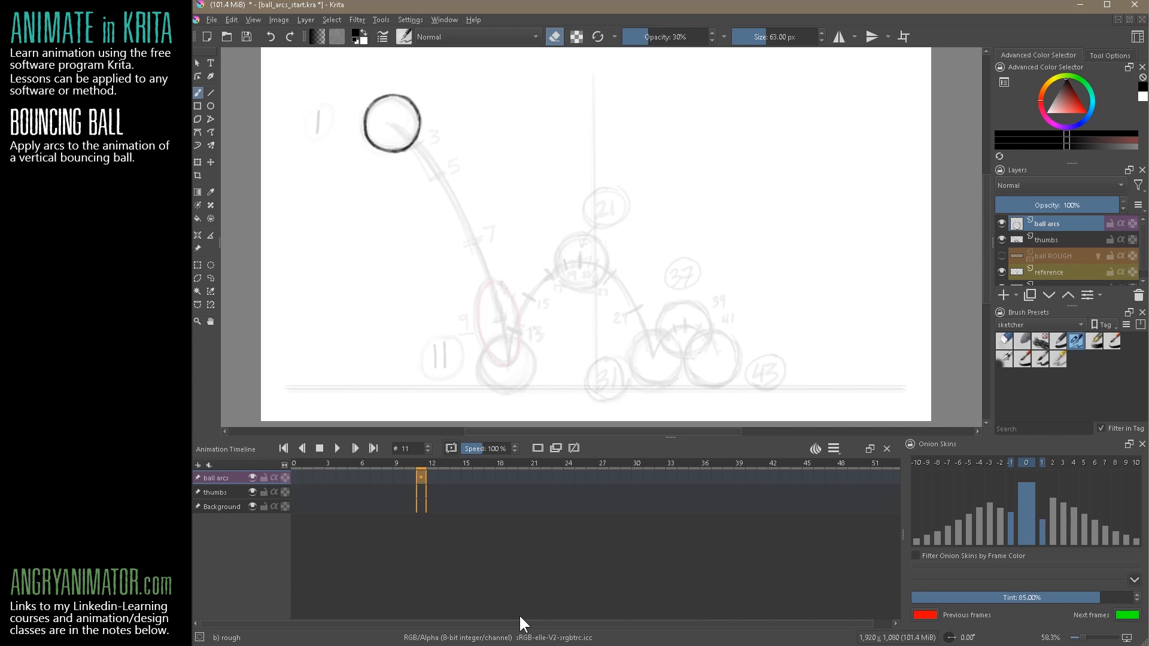
left_click(301, 478)
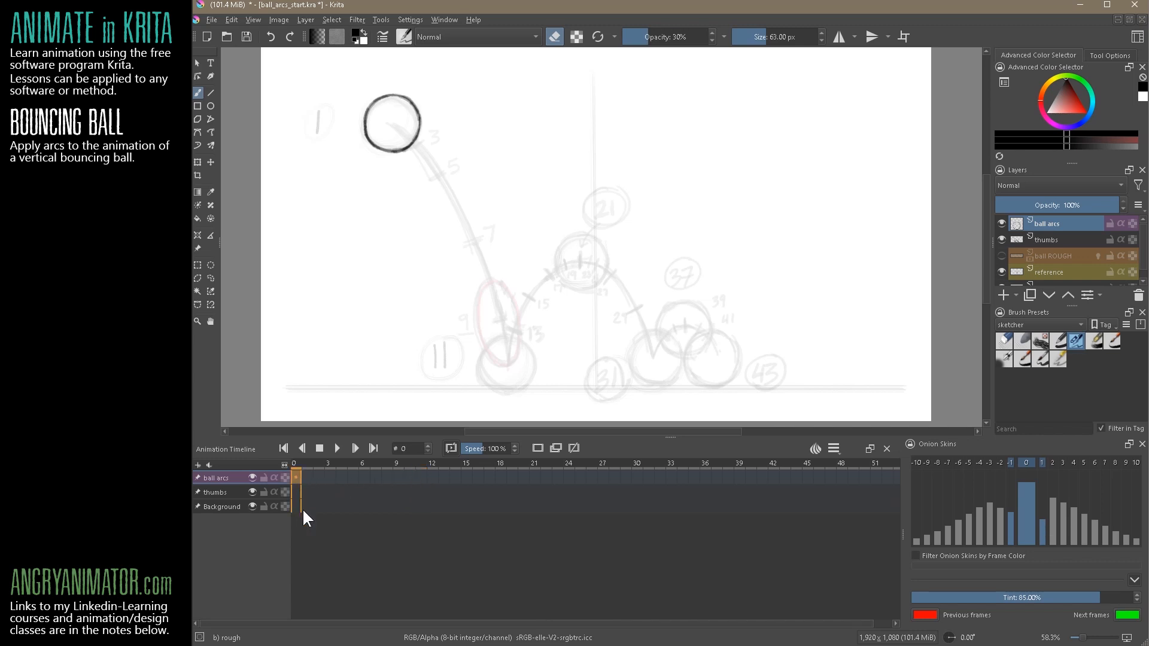
left_click(538, 448)
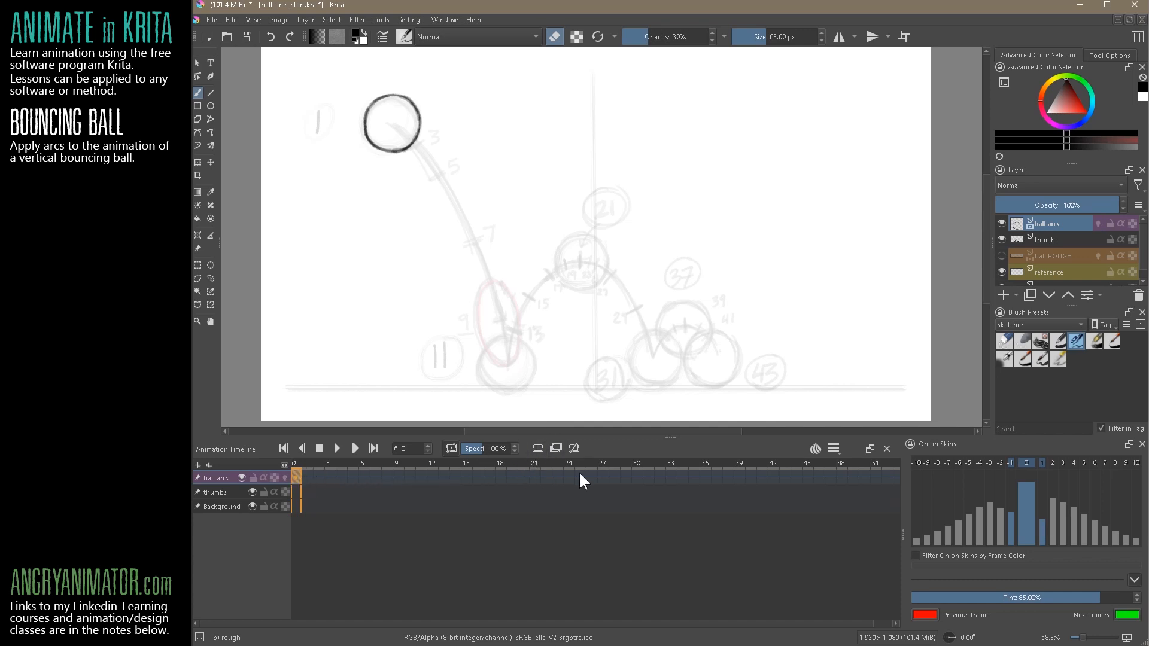
Set the animation's clip end to frame 44
left_click(833, 449)
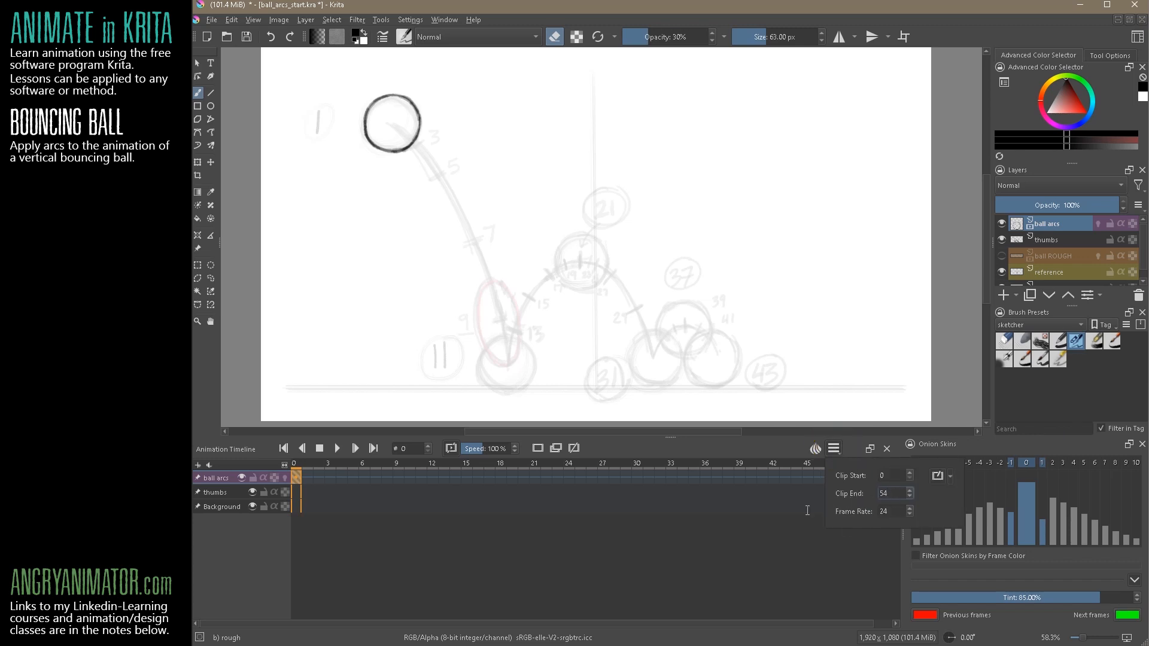
type("44")
key("BackSpace")
key("BackSpace")
key("BackSpace")
key("BackSpace")
type("44")
key("Return")
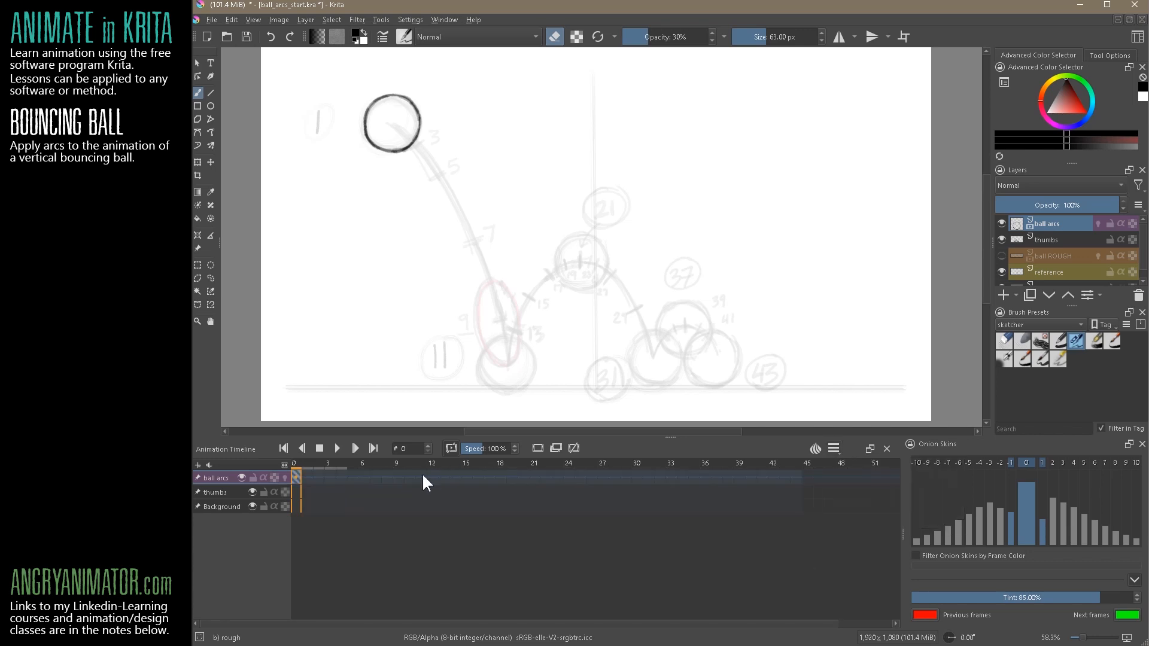
Move the ball onto the position 11 thumbnail at frame 11 and flip between frames 0 and 11 to compare
left_click(421, 478)
left_click(210, 162)
mouse_move(410, 141)
left_mouse_down()
mouse_move(448, 170)
mouse_move(523, 376)
mouse_move(499, 395)
left_mouse_up()
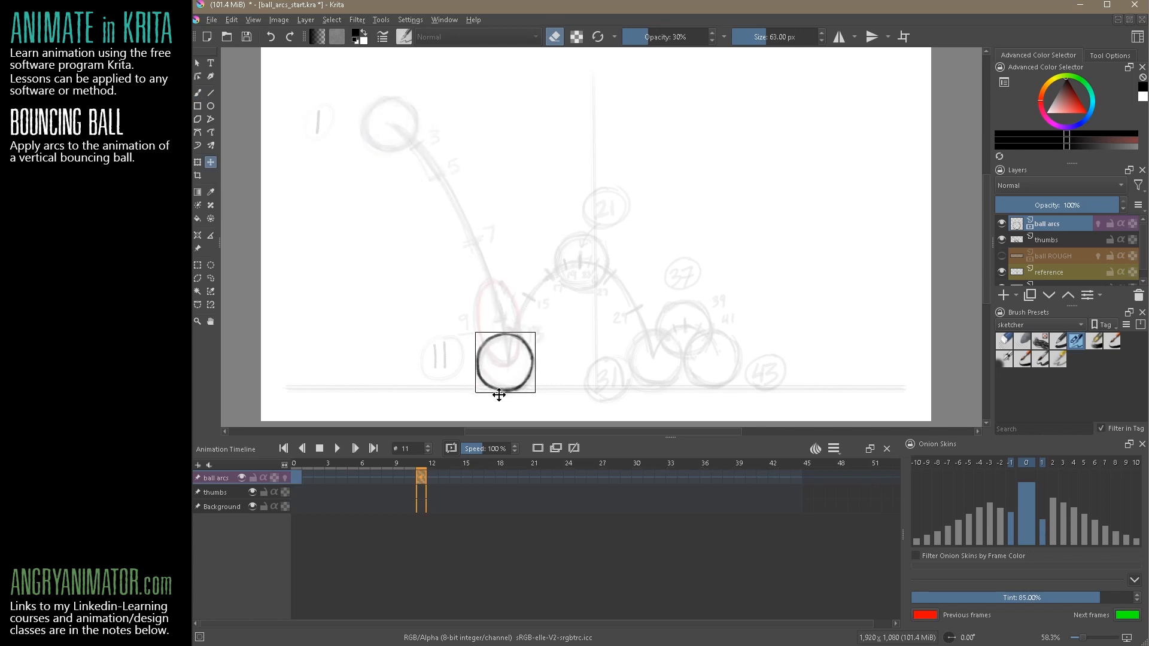
left_click(295, 479)
left_click(420, 478)
left_click(307, 473)
left_click(419, 478)
left_click(296, 477)
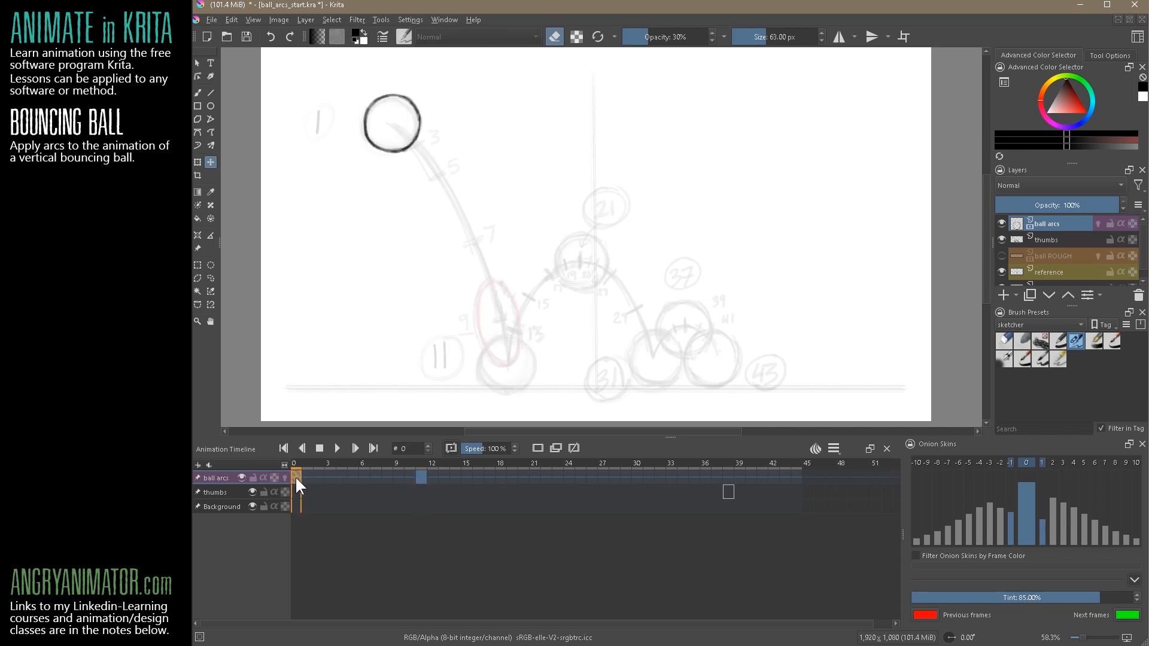
Try a brush stroke beside the ball on frame 0, compare it with frame 11 and undo the stroke
left_click(421, 477)
key("b")
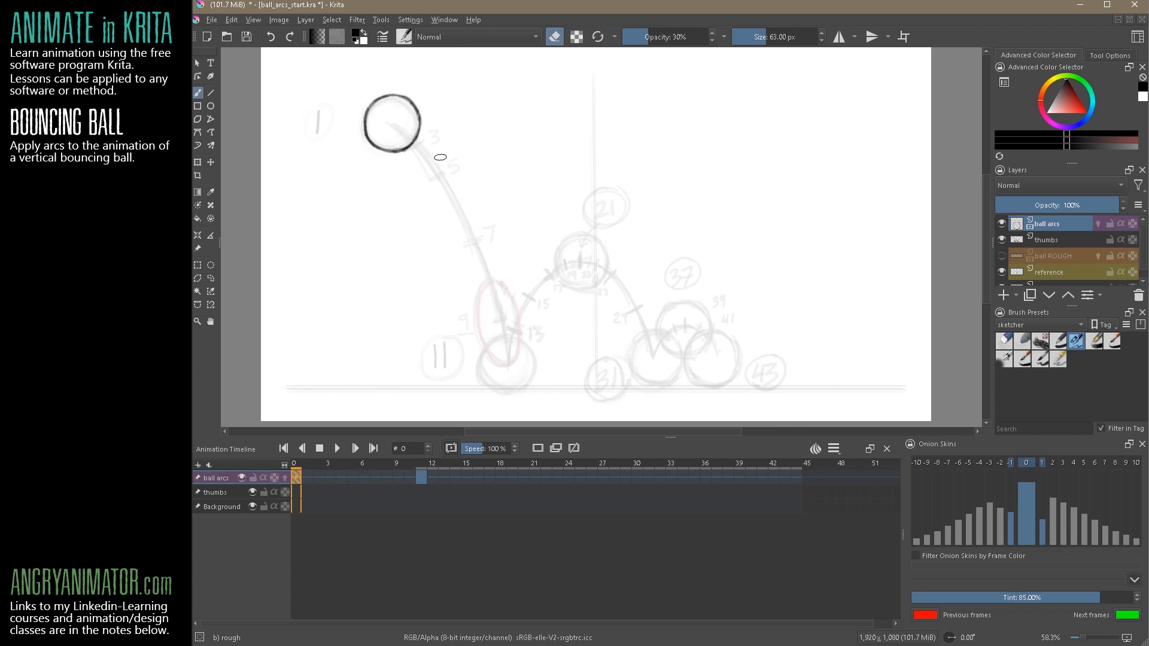
left_click_drag(434, 110, 443, 148)
left_click(420, 476)
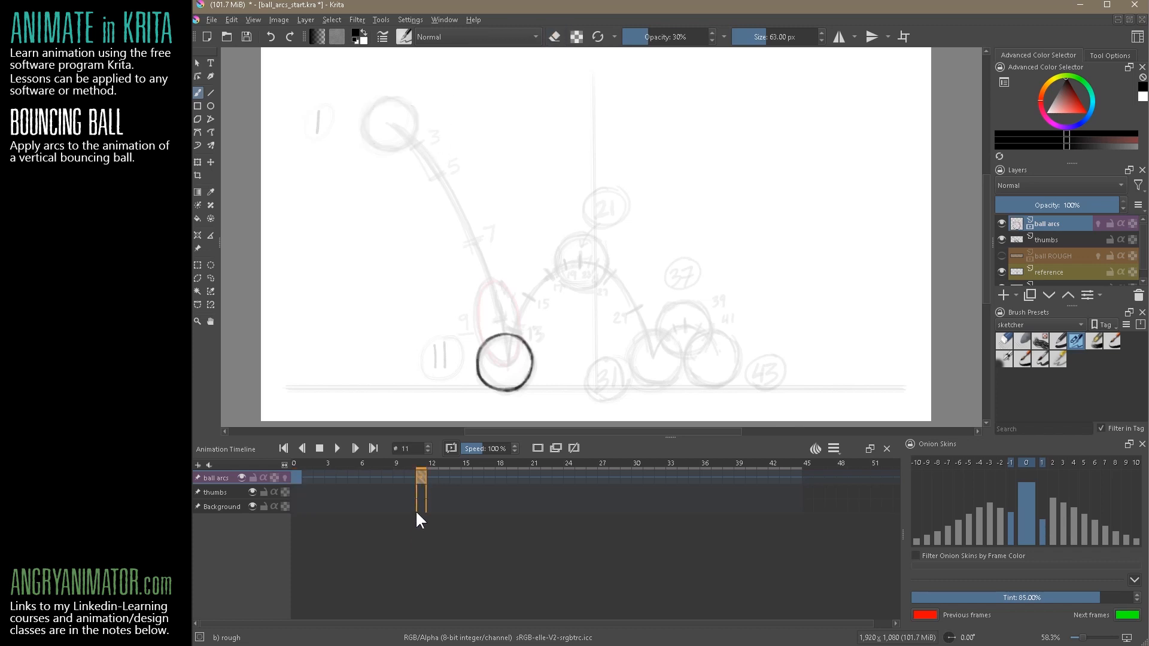
key("ctrl+z")
key("ctrl+z")
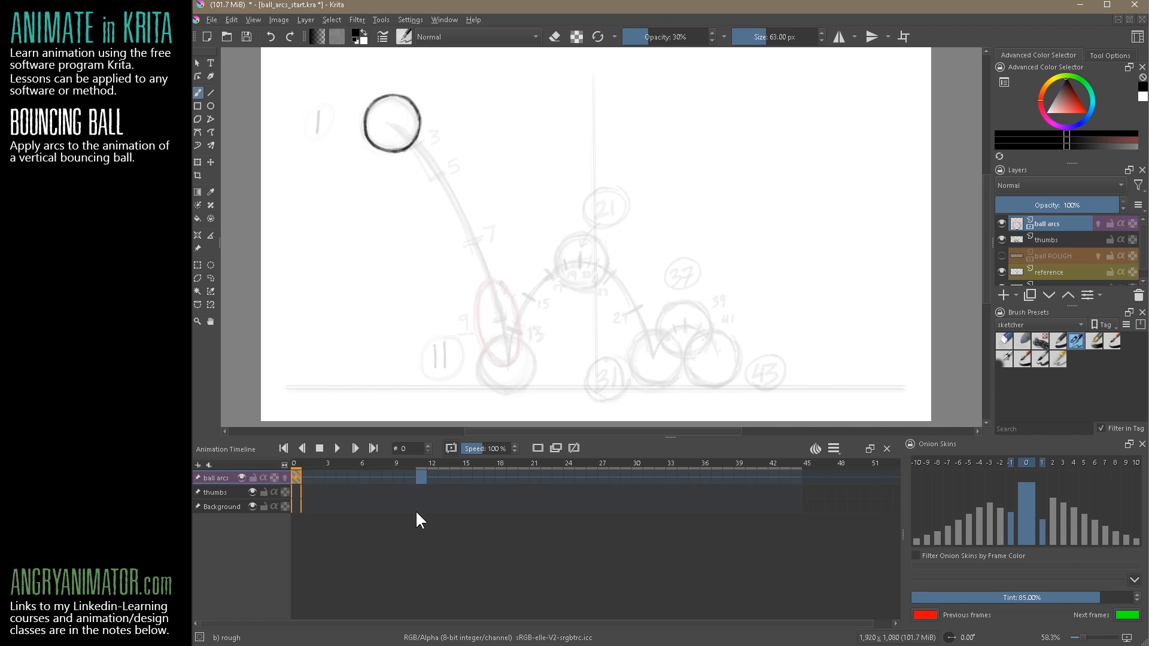
left_click(421, 477)
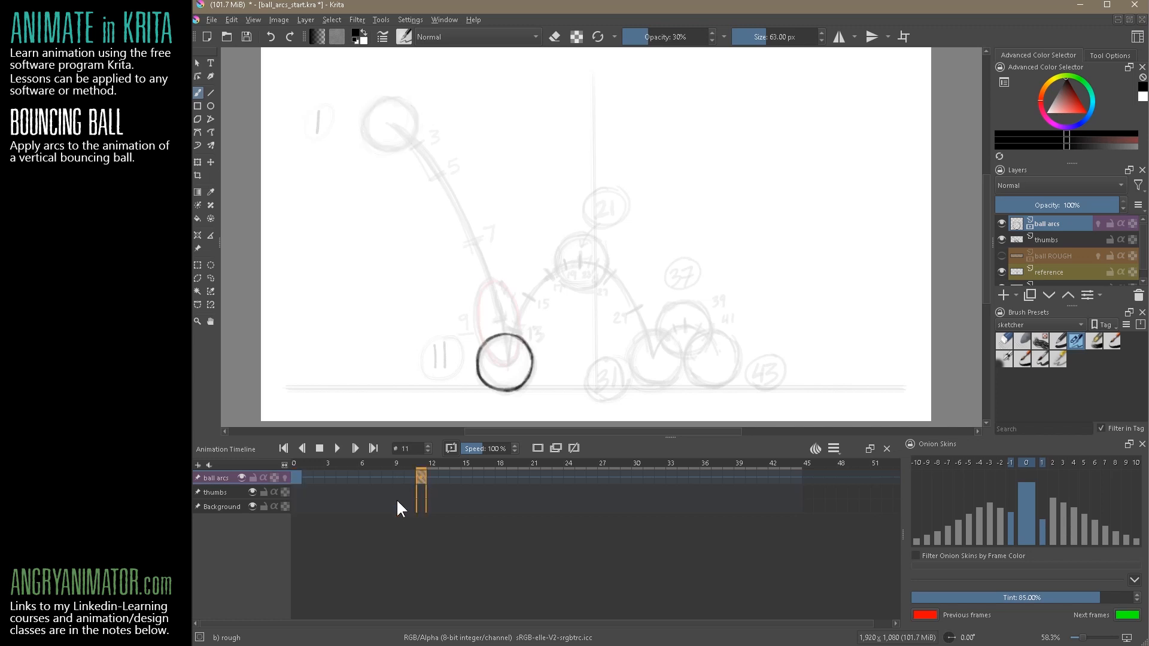
Move the ball onto the position 21 thumbnail at frame 21 and flip between frames 0, 11 and 21 to compare
left_click(533, 476)
left_click(211, 162)
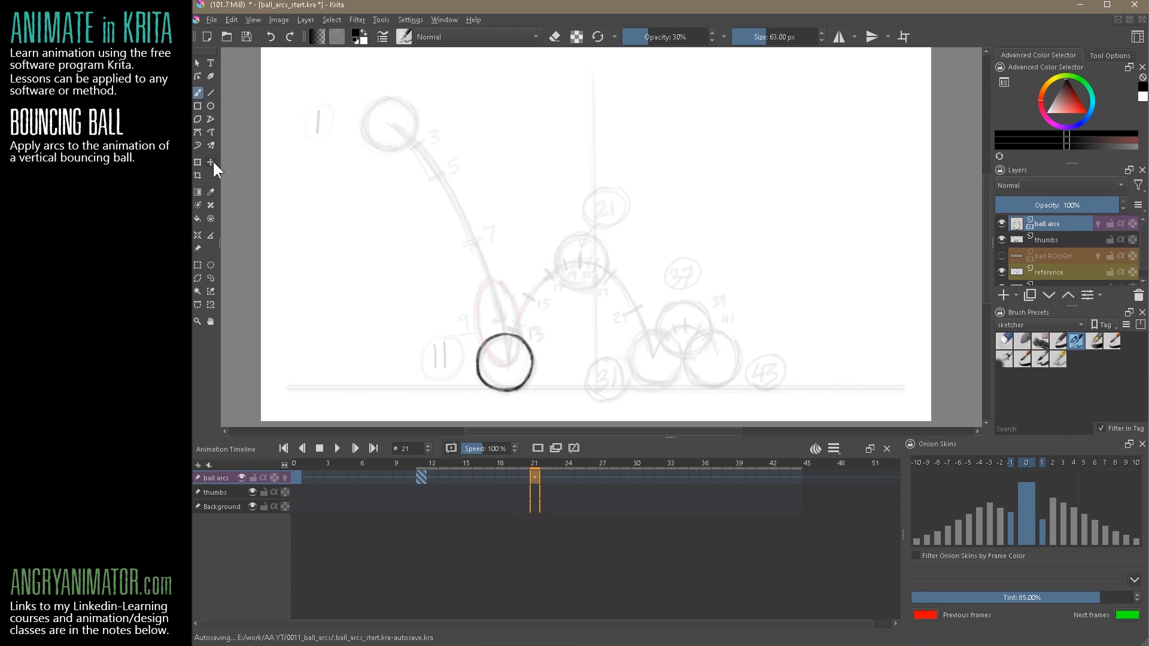
left_click_drag(551, 346, 603, 273)
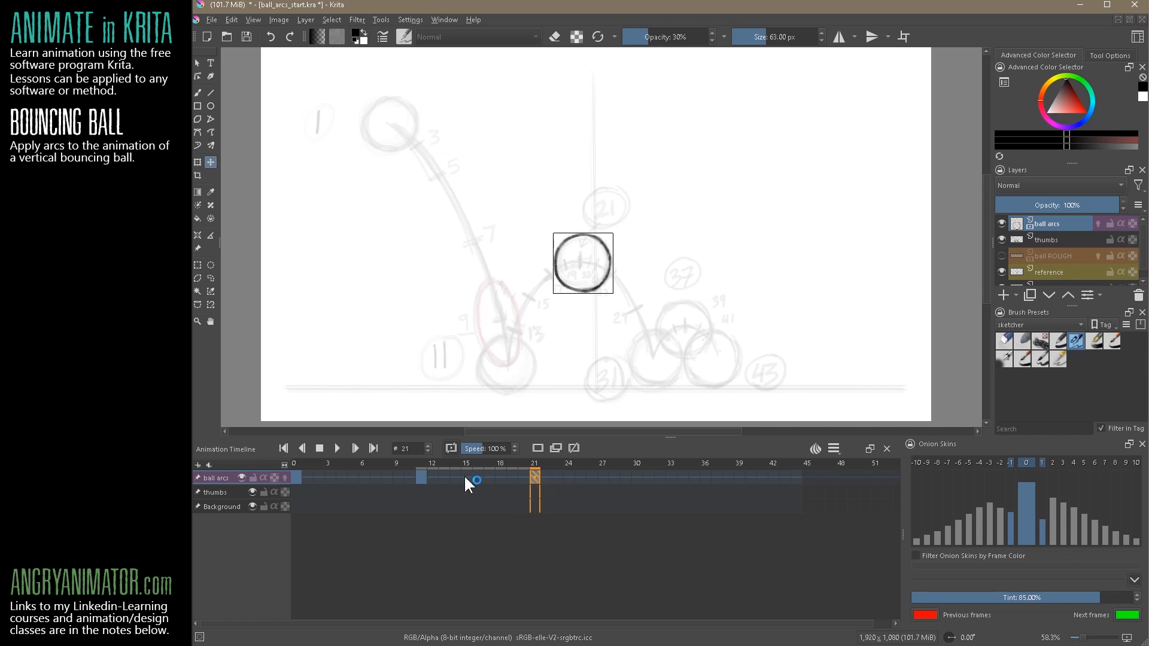
left_click(420, 477)
left_click(295, 477)
left_click(421, 476)
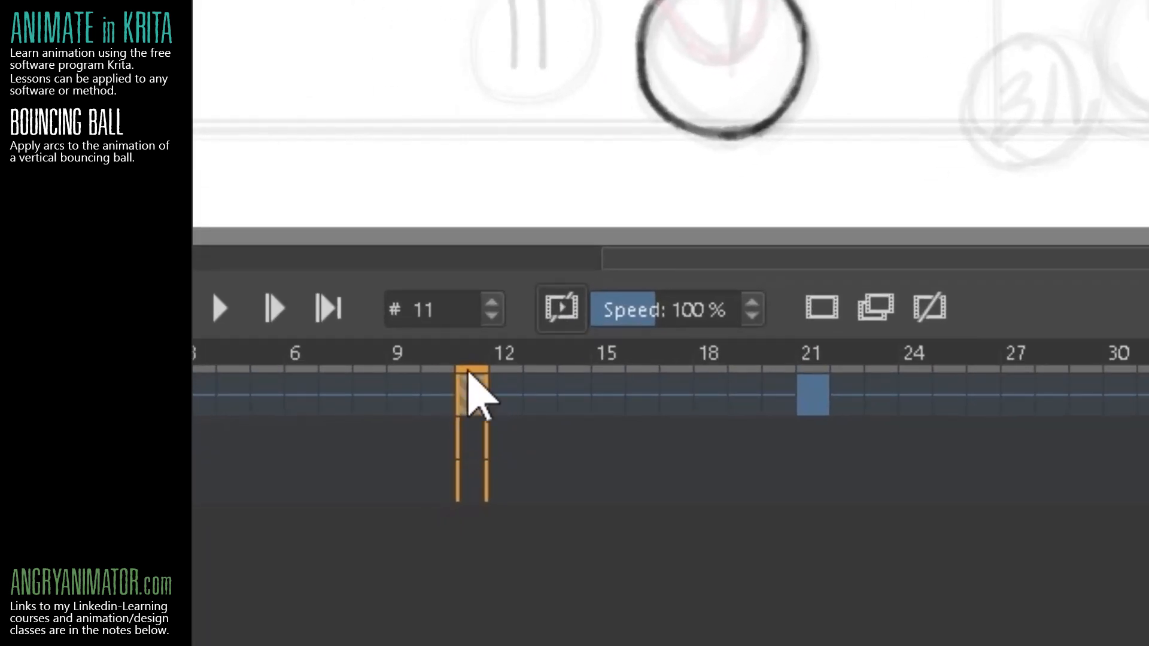
left_click(811, 393)
left_click(474, 395)
left_click(802, 383)
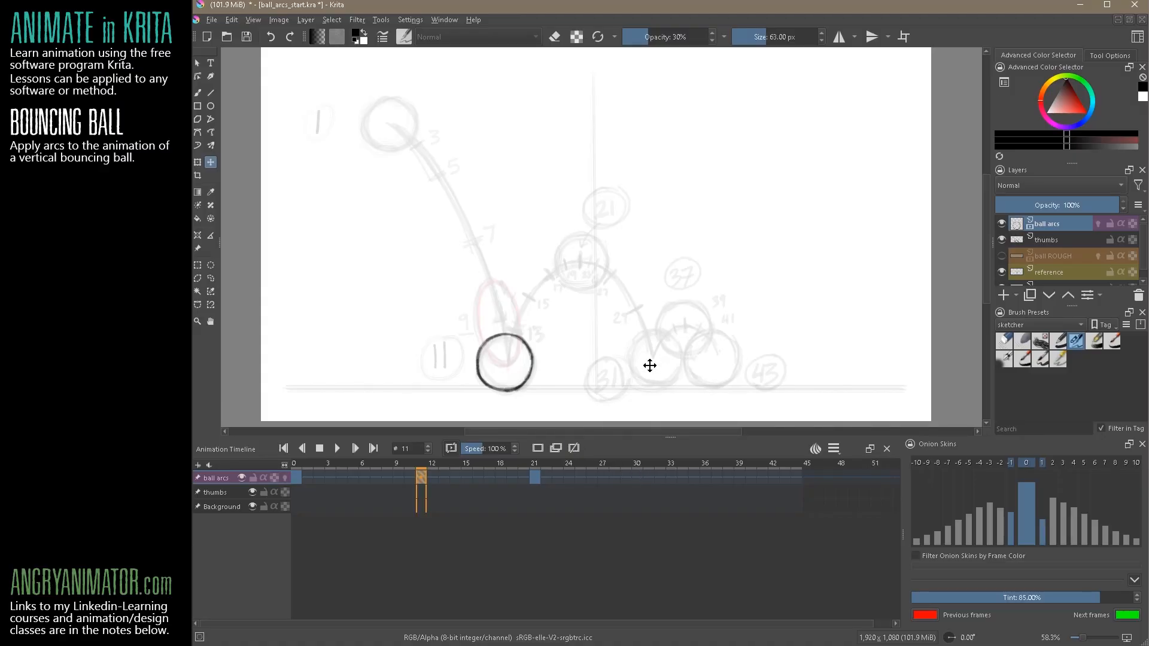
Place the ball on its matching ground and low-bounce thumbnails at frames 31, 37 and 43
left_click(646, 478)
mouse_move(599, 287)
left_mouse_down()
mouse_move(598, 375)
mouse_move(670, 384)
left_mouse_up()
left_click(716, 477)
left_click_drag(678, 381, 701, 344)
left_click(785, 476)
left_click_drag(704, 348, 731, 382)
Play the animation from frame 0 to check the timing of the key positions, ending back at frame 0
left_click(297, 477)
left_click(329, 449)
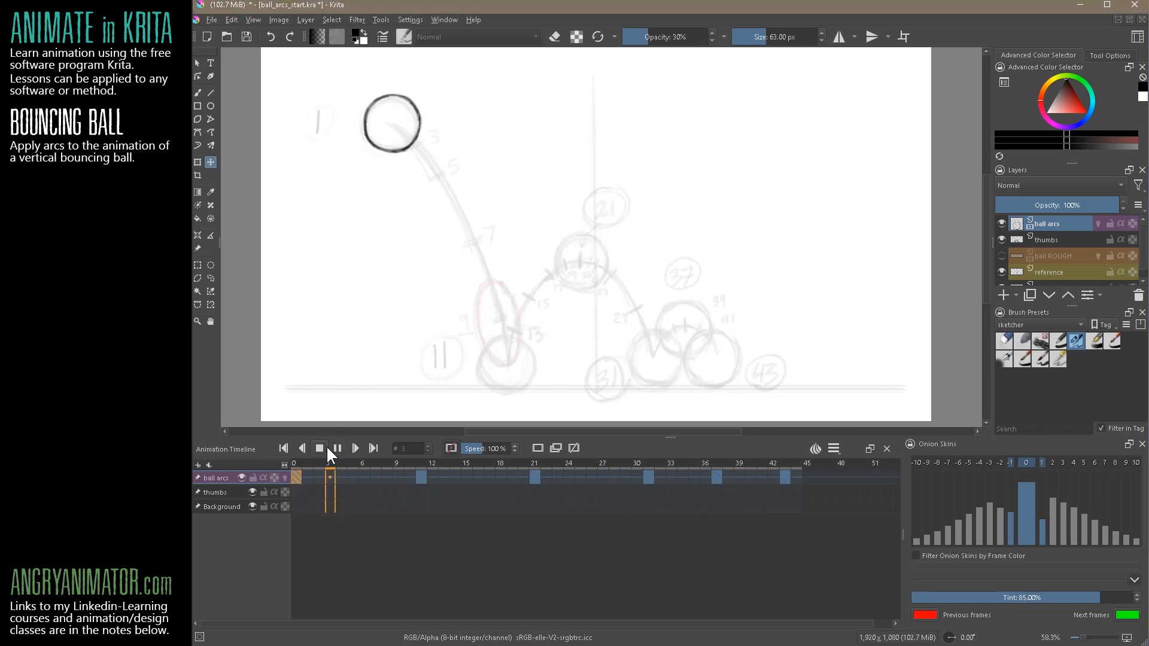
left_click(295, 477)
Squash the ball at frame 11 into a flat, wide ellipse resting on the ground line with the Transform tool
left_click(415, 480)
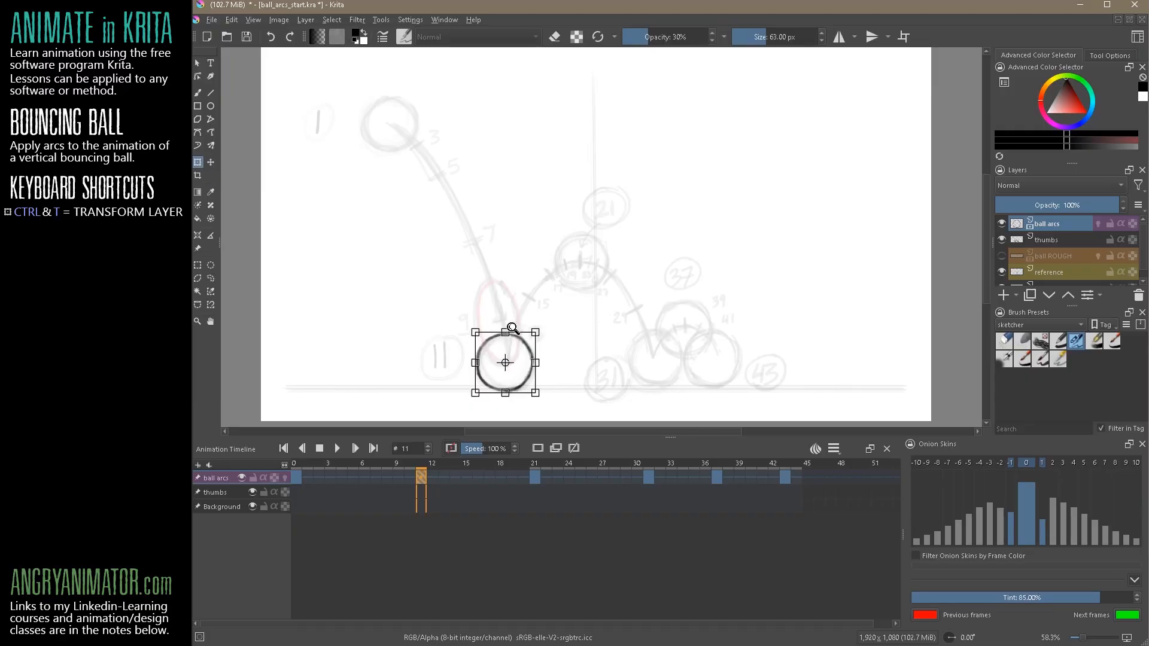
left_click_drag(505, 332, 506, 344)
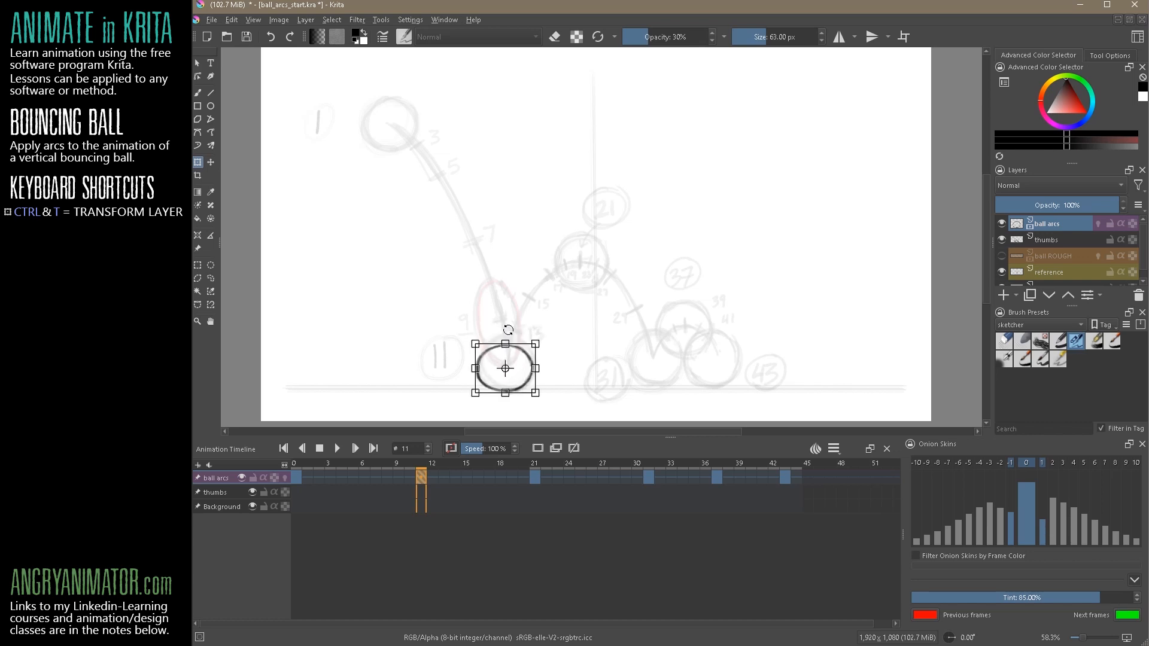
left_click(200, 161)
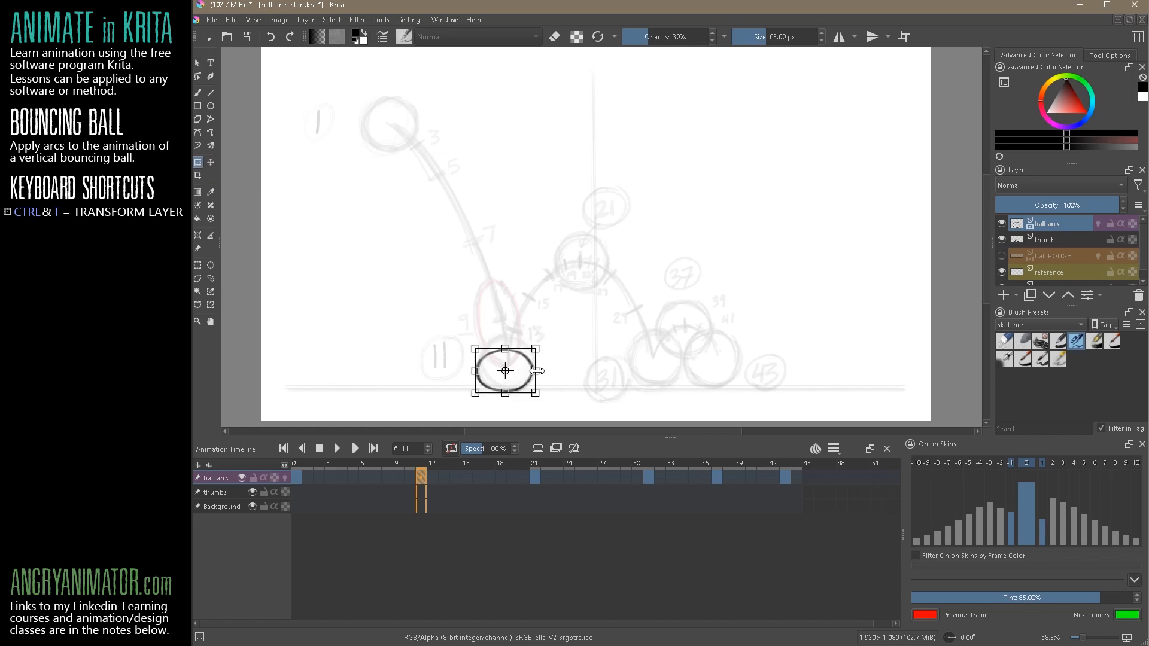
left_click_drag(538, 371, 584, 370)
key("ctrl+z")
left_click_drag(537, 370, 542, 372)
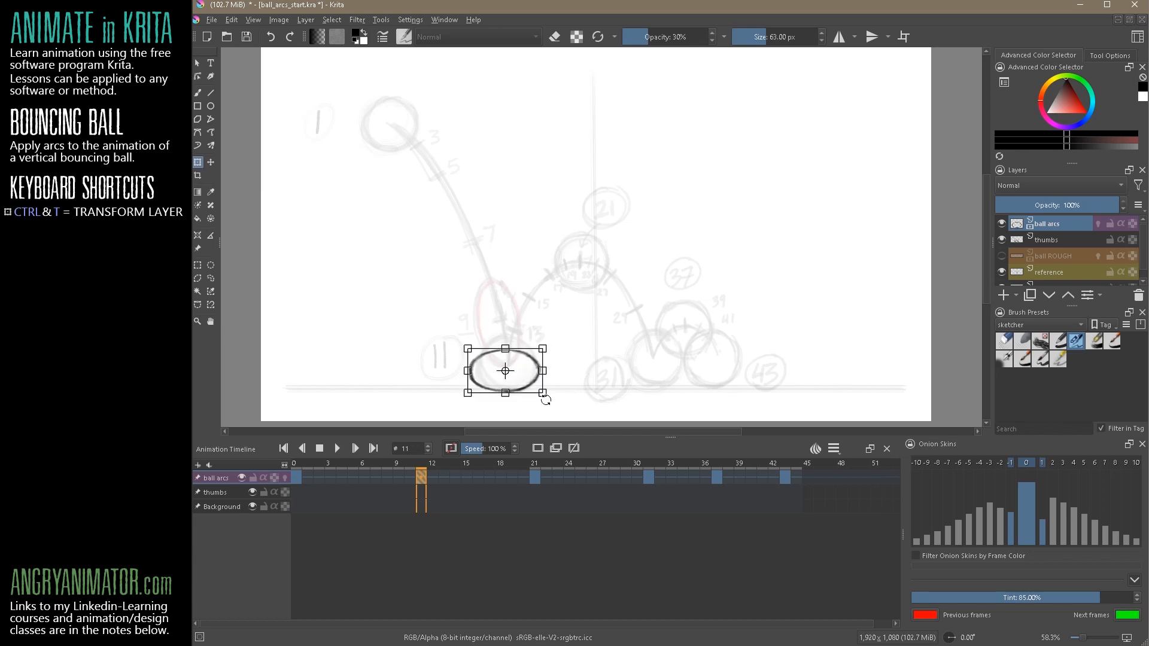
key("Return")
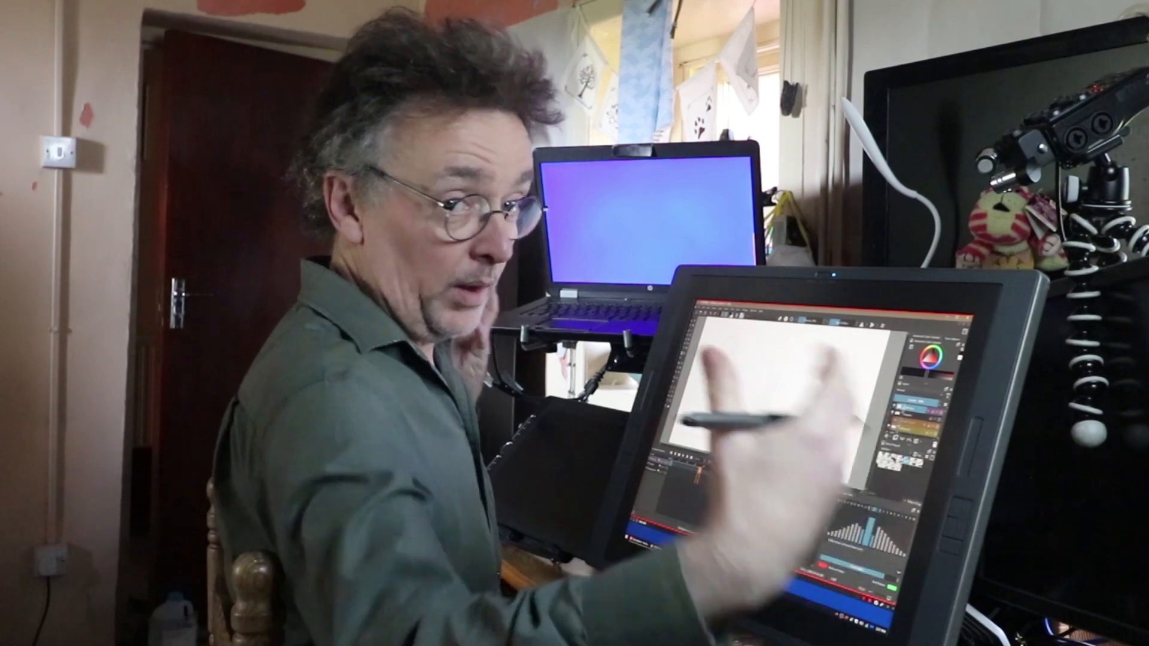
Transform the ball at frame 31 into a milder squash, slightly flatter and wider, resting on the ground line
left_click(536, 477)
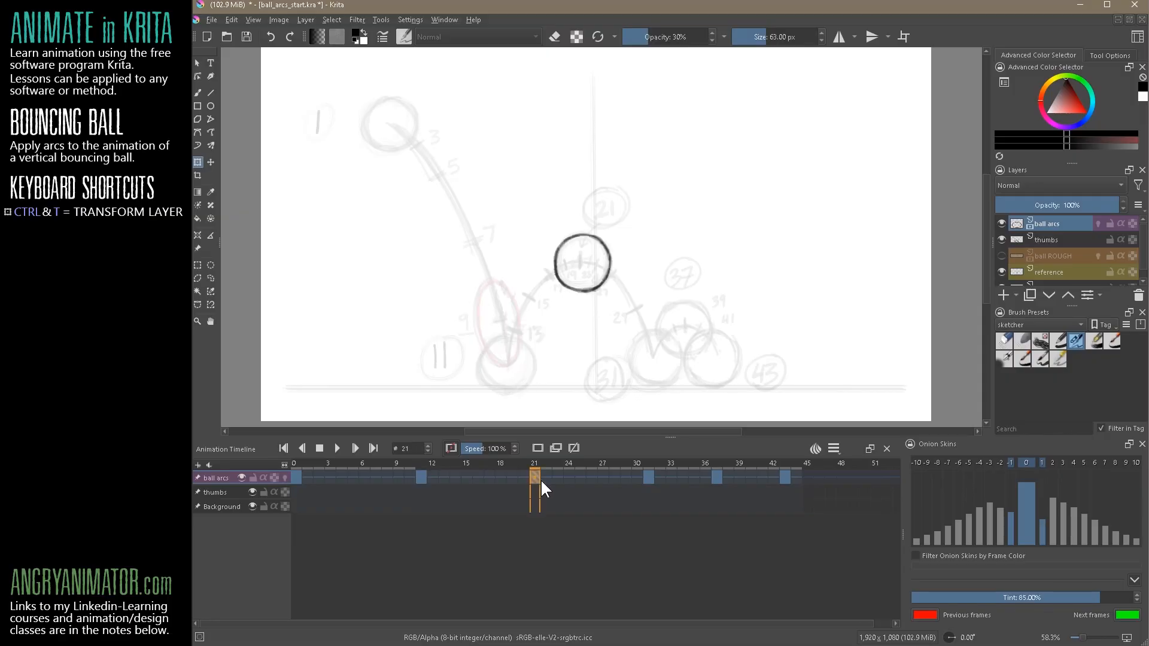
left_click(649, 477)
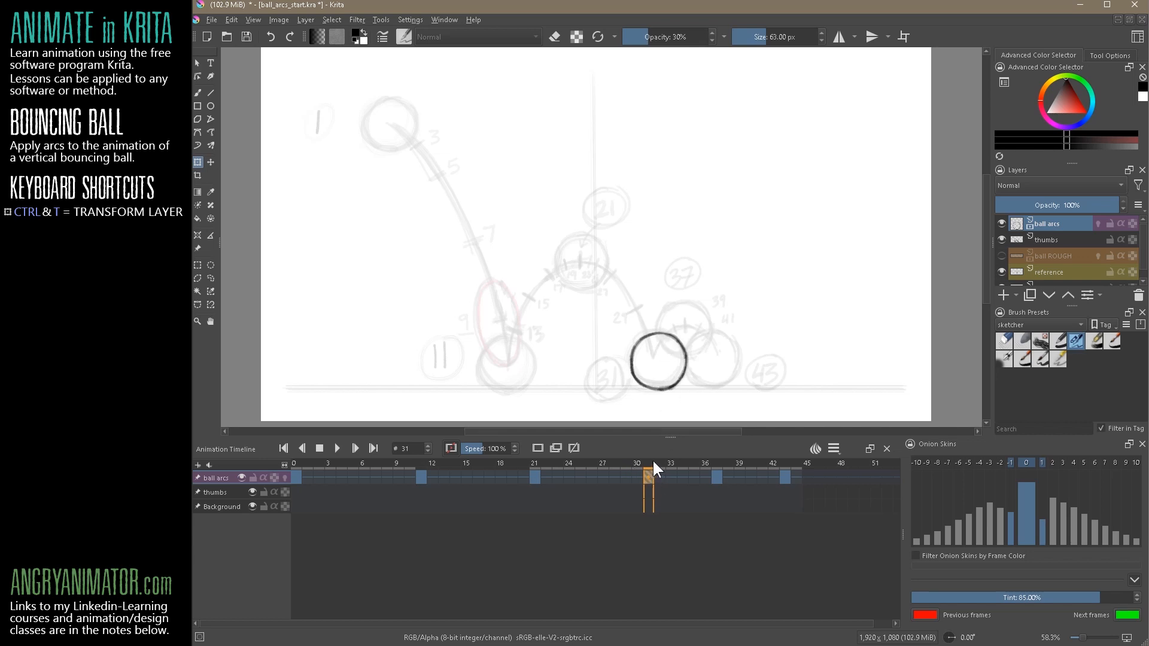
key("ctrl+t")
left_click_drag(659, 329, 691, 364)
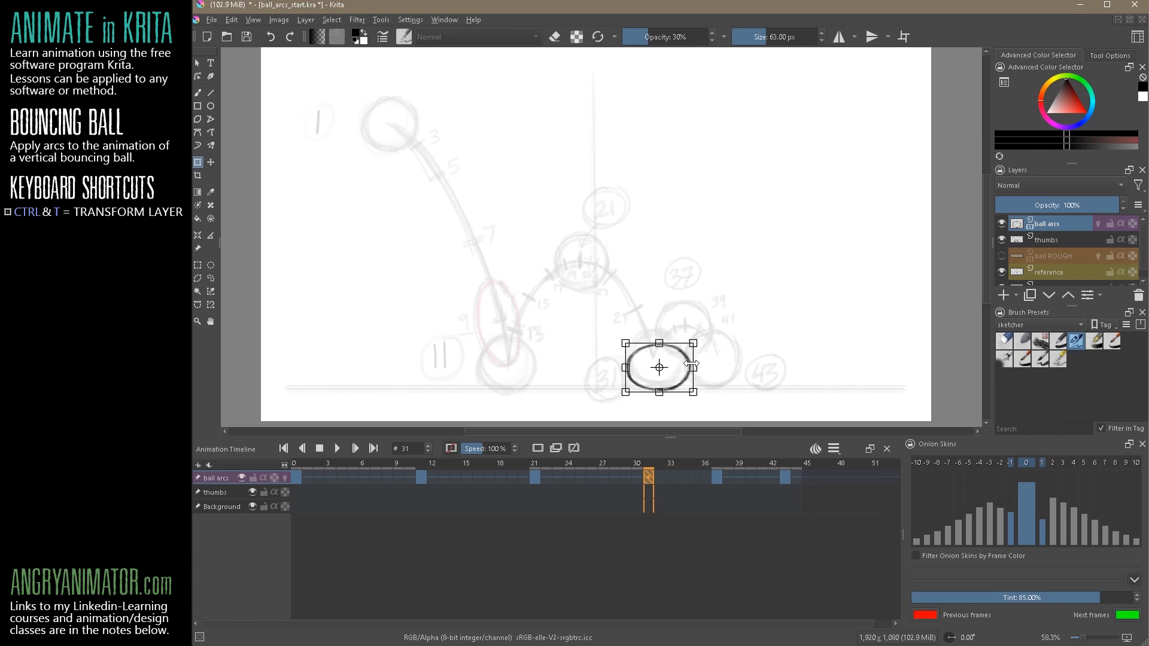
key("Return")
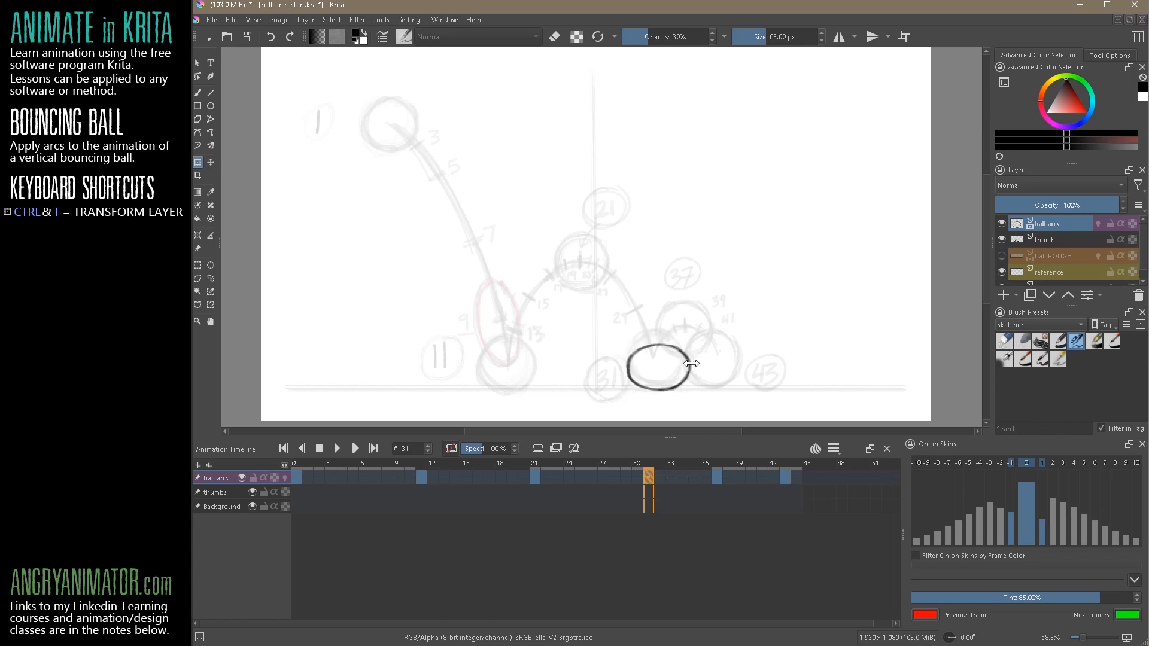
Compare the squashed balls at frames 11 and 31, and step through the keyframes from 0 to 43
left_click(421, 476)
left_click(647, 477)
left_click(419, 477)
left_click(294, 478)
left_click(421, 477)
left_click(534, 477)
left_click(648, 477)
left_click(720, 476)
left_click(784, 477)
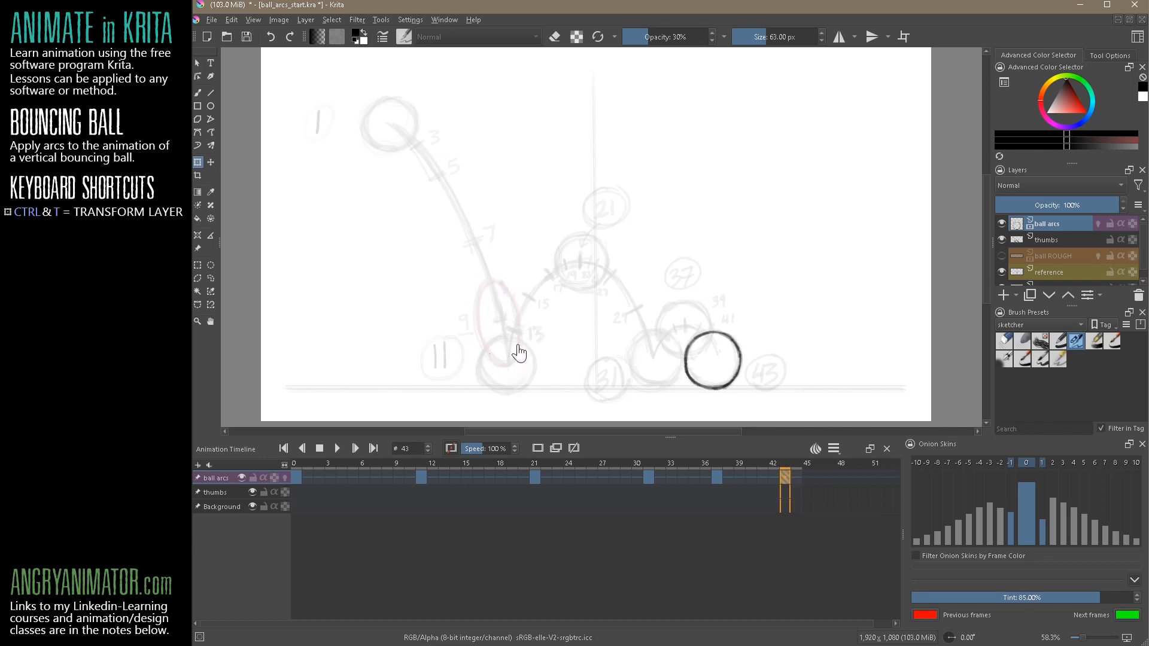
Move the ball onto the red position 9 ellipse at frame 9
left_click(398, 477)
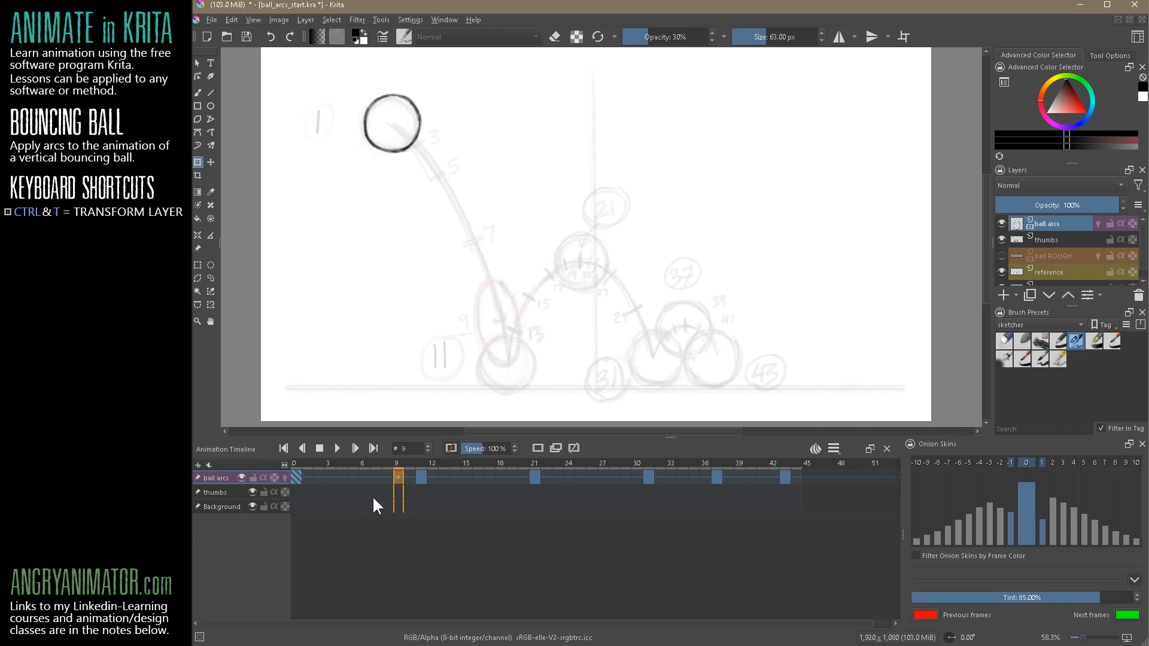
left_click(212, 161)
left_click_drag(425, 146, 535, 324)
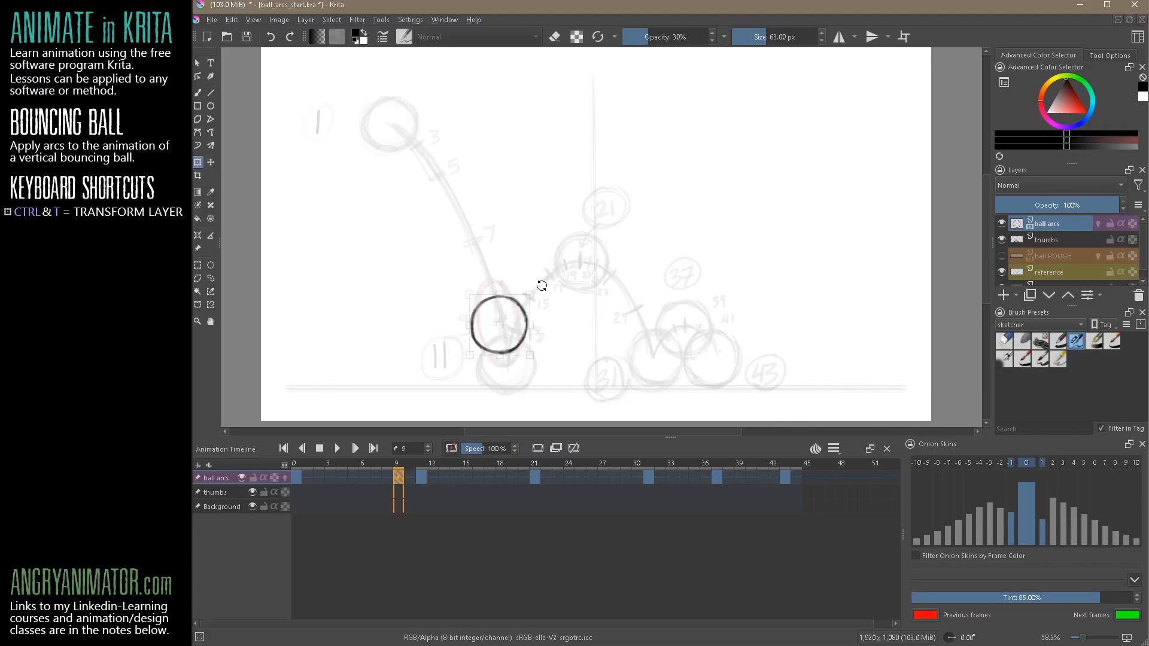
left_click_drag(542, 285, 544, 329)
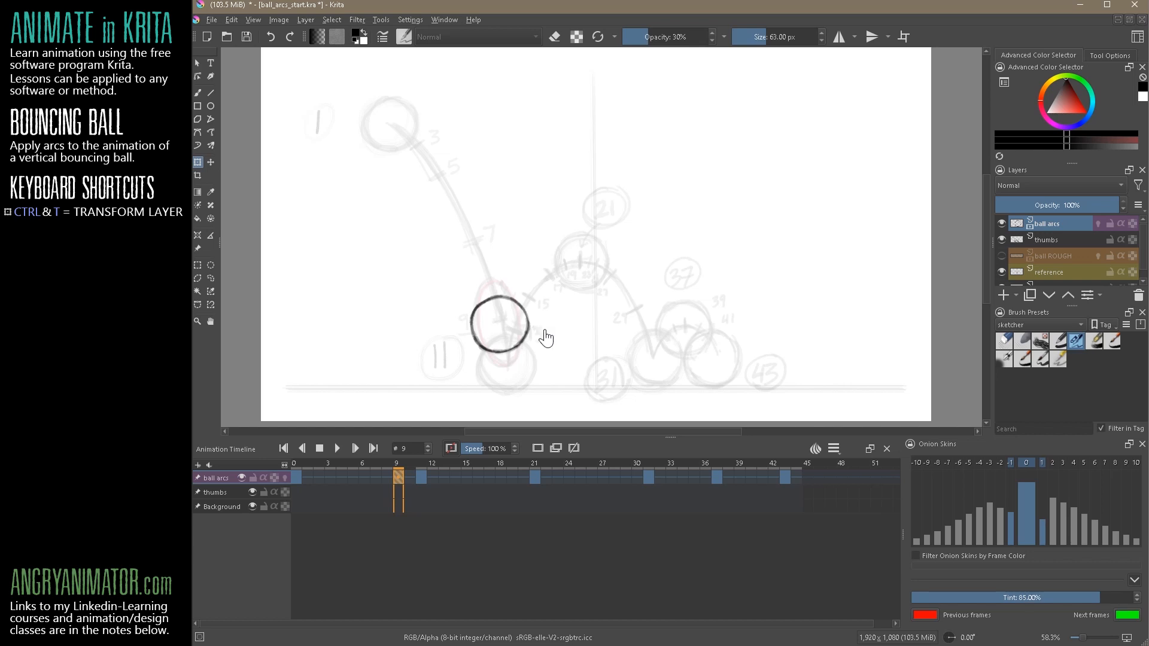
Rotate, stretch and narrow the ball at frame 9 along the falling arc to match the red thumbnail ellipse
key("ctrl+t")
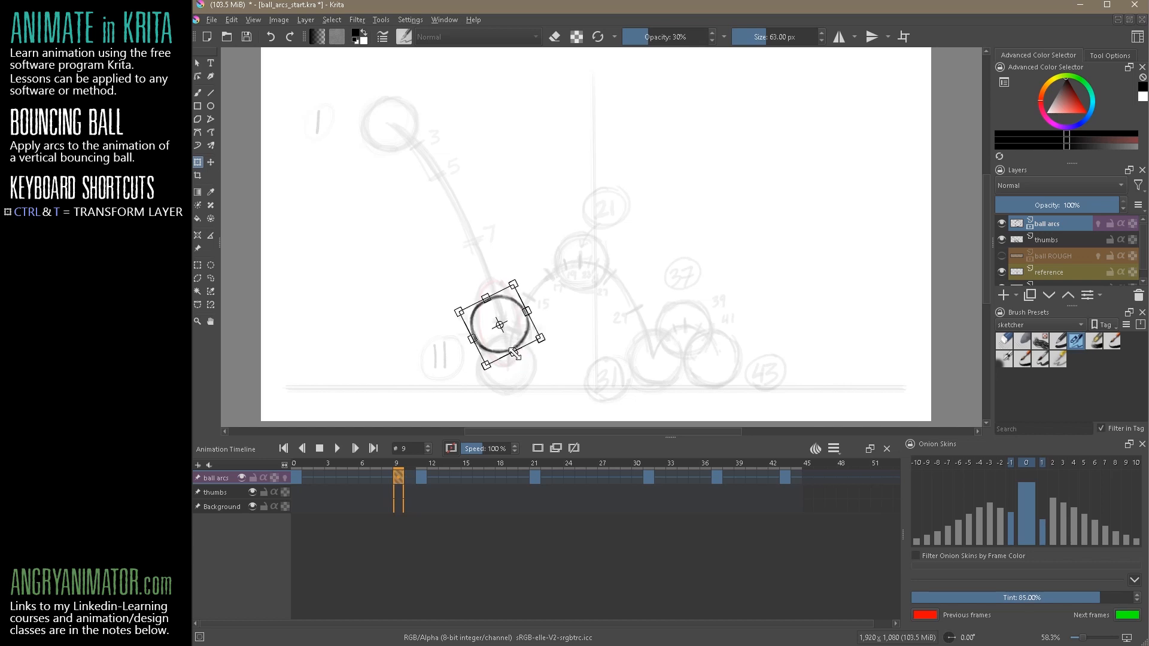
left_click_drag(514, 353, 550, 353)
left_click_drag(509, 304, 519, 264)
left_click_drag(507, 366, 508, 367)
left_click_drag(529, 317, 475, 320)
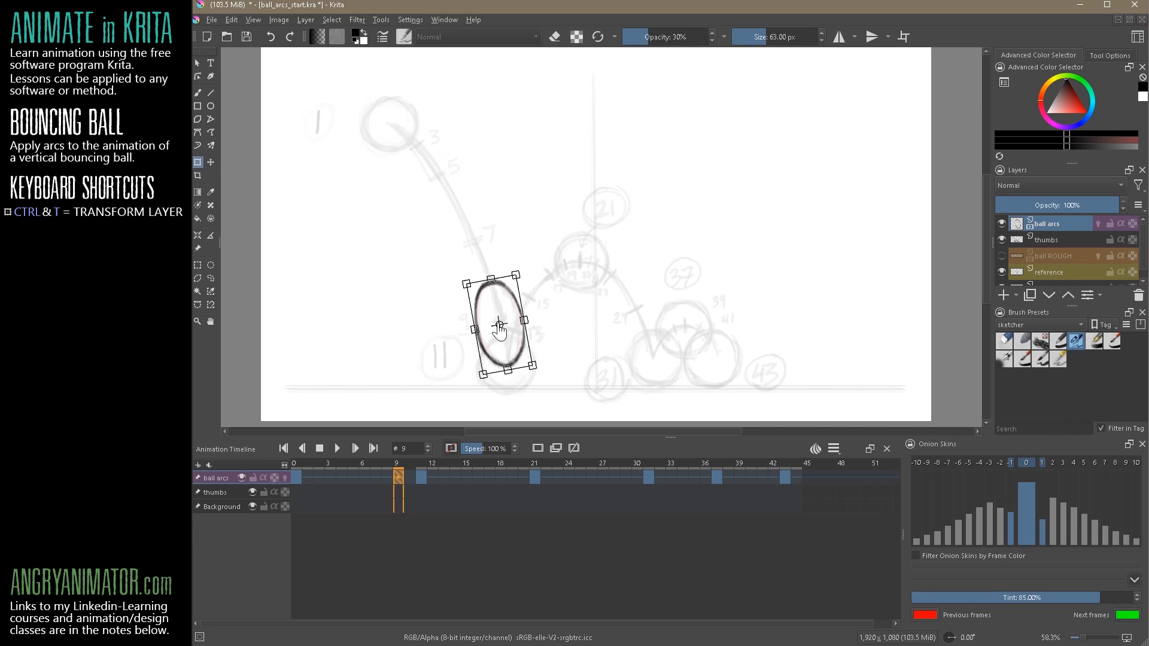
left_click_drag(474, 328, 476, 328)
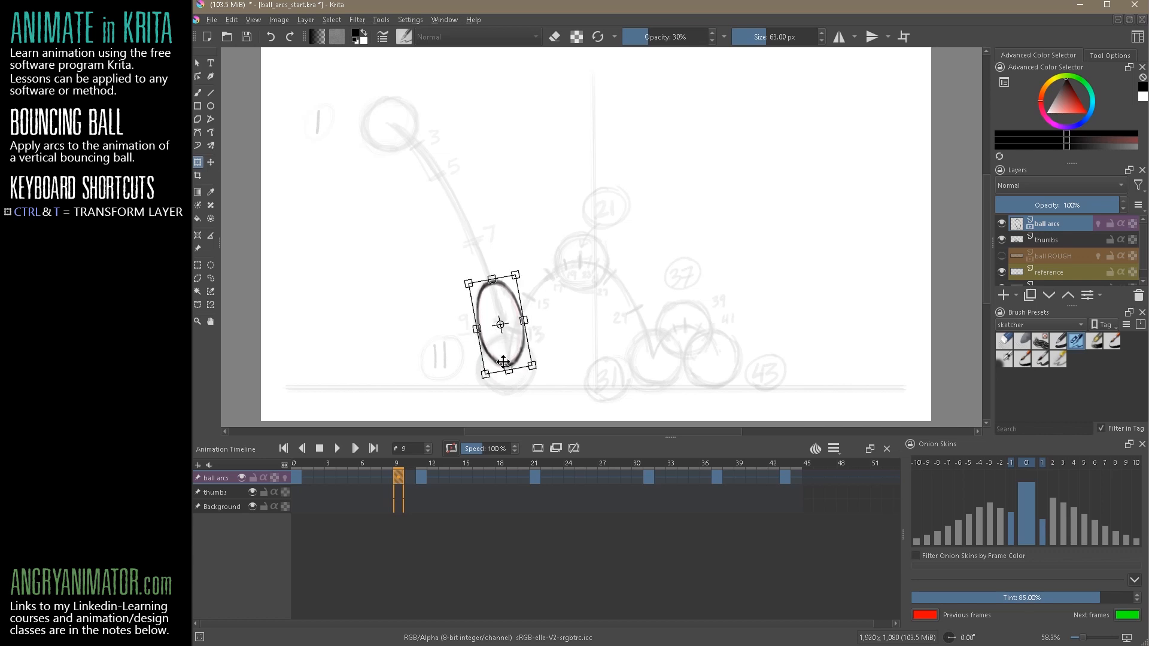
key("Return")
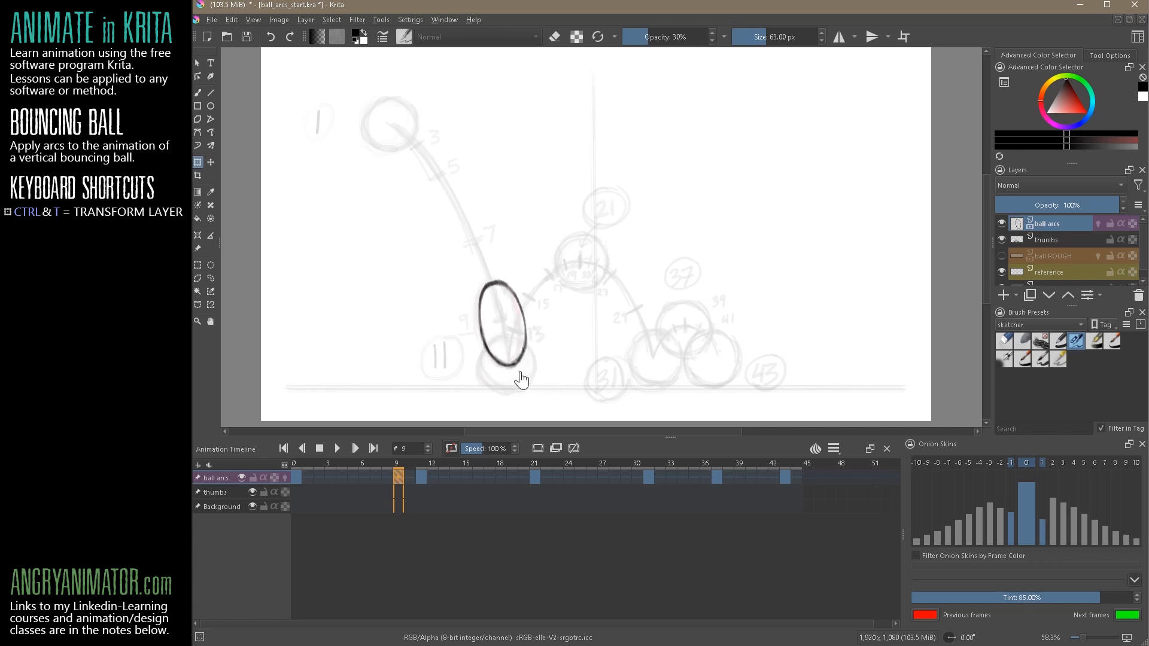
Compare frame 9 with its neighbouring keyframes and refine its stretched ball, slightly narrowing and repositioning it along the falling arc
left_click(418, 476)
left_click(397, 471)
left_click(298, 473)
left_click(398, 476)
key("ctrl+t")
left_click_drag(526, 324, 479, 325)
left_click_drag(502, 373, 535, 372)
left_click_drag(517, 354, 520, 358)
key("Return")
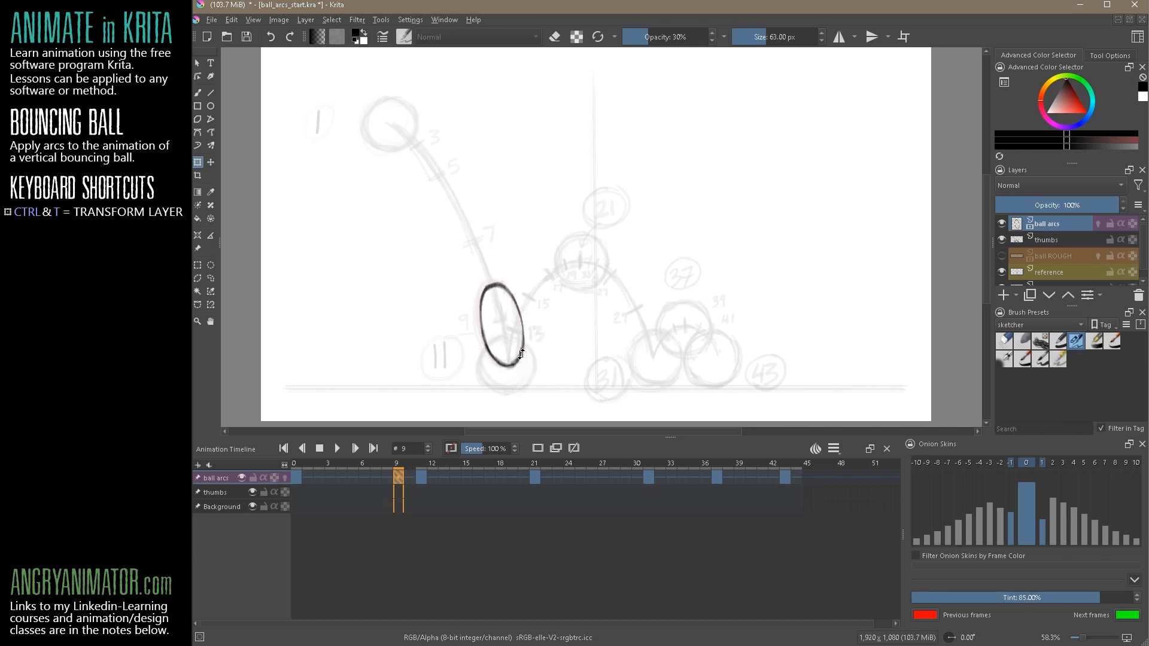
Flip between frames 0, 9 and 11 to compare the round, stretched and squashed balls
left_click(419, 477)
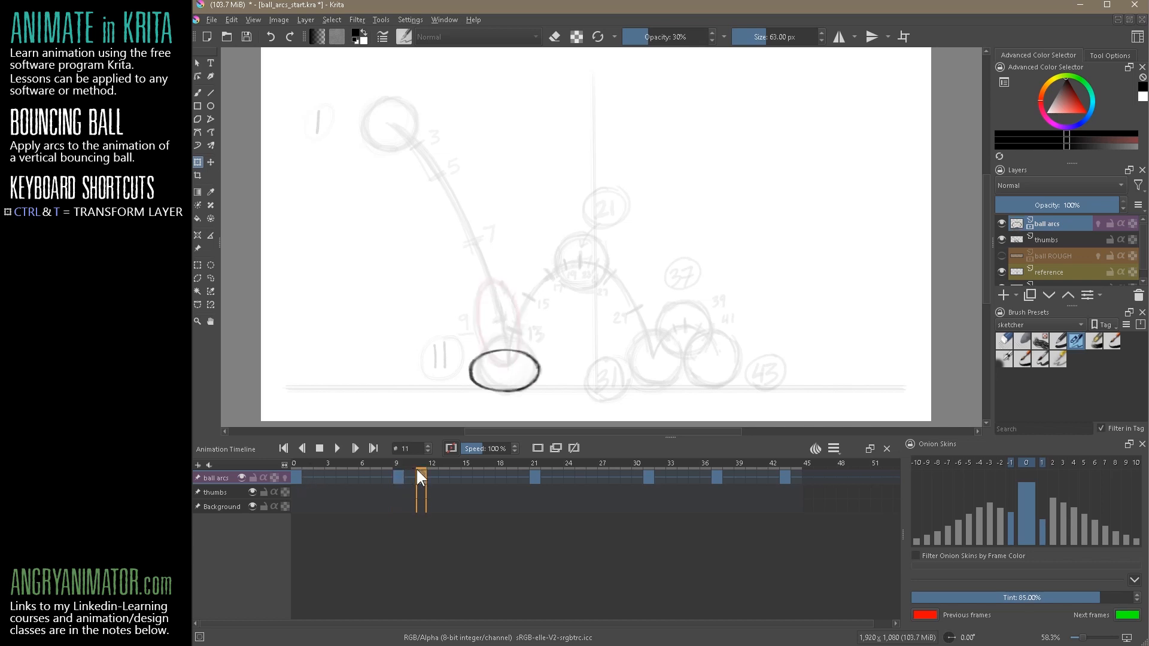
left_click(397, 477)
left_click(295, 476)
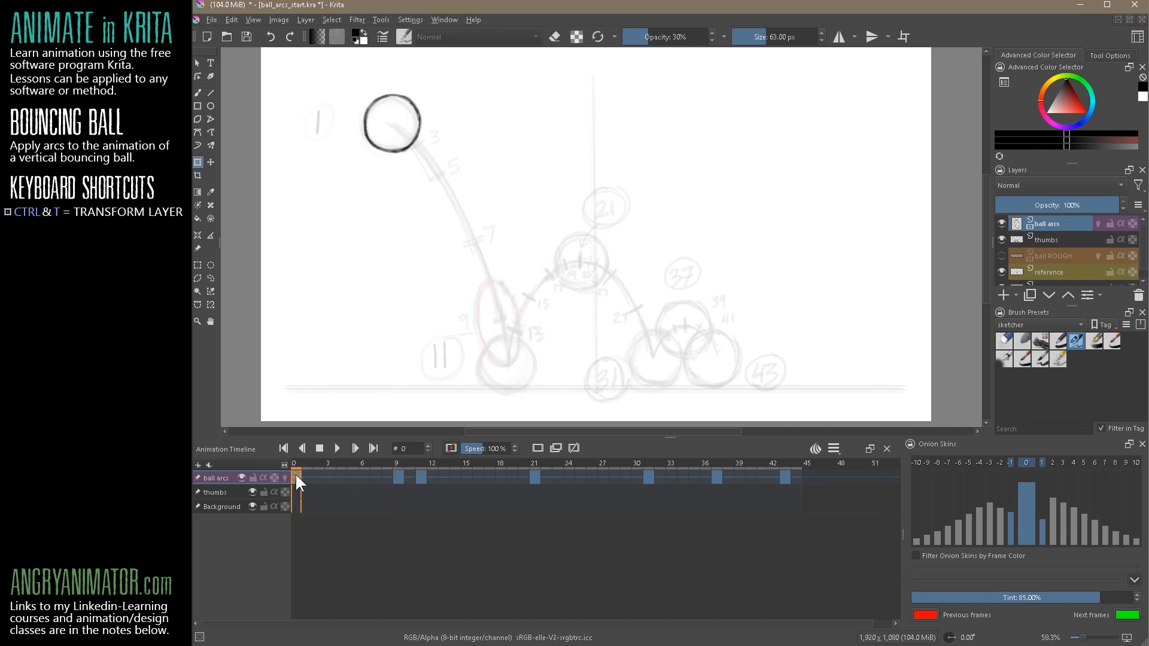
left_click(399, 476)
left_click(297, 476)
Colour the ball arcs keyframes at frames 11 and 21 grey
left_click(421, 479)
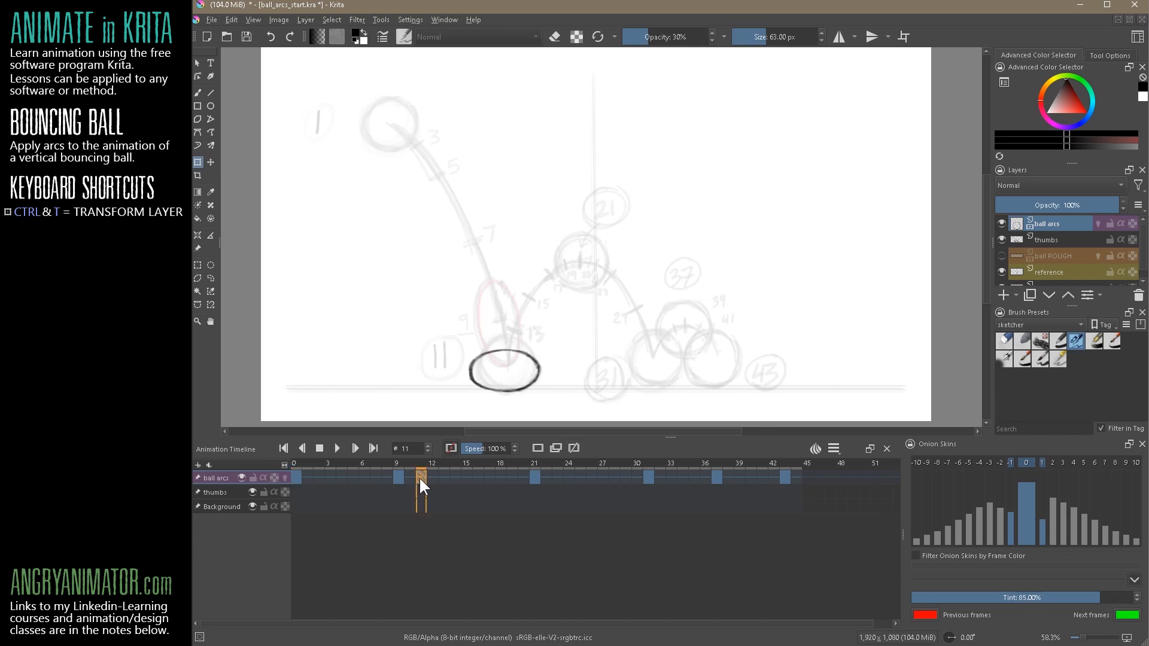
right_click(420, 476)
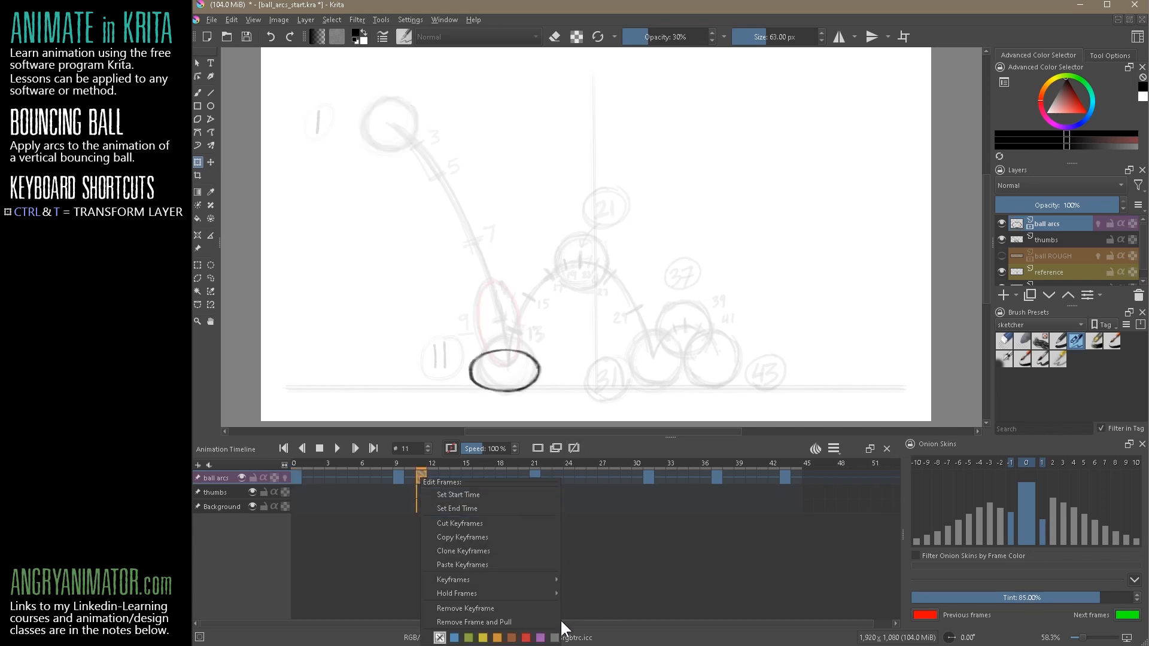
left_click(554, 638)
left_click(564, 557)
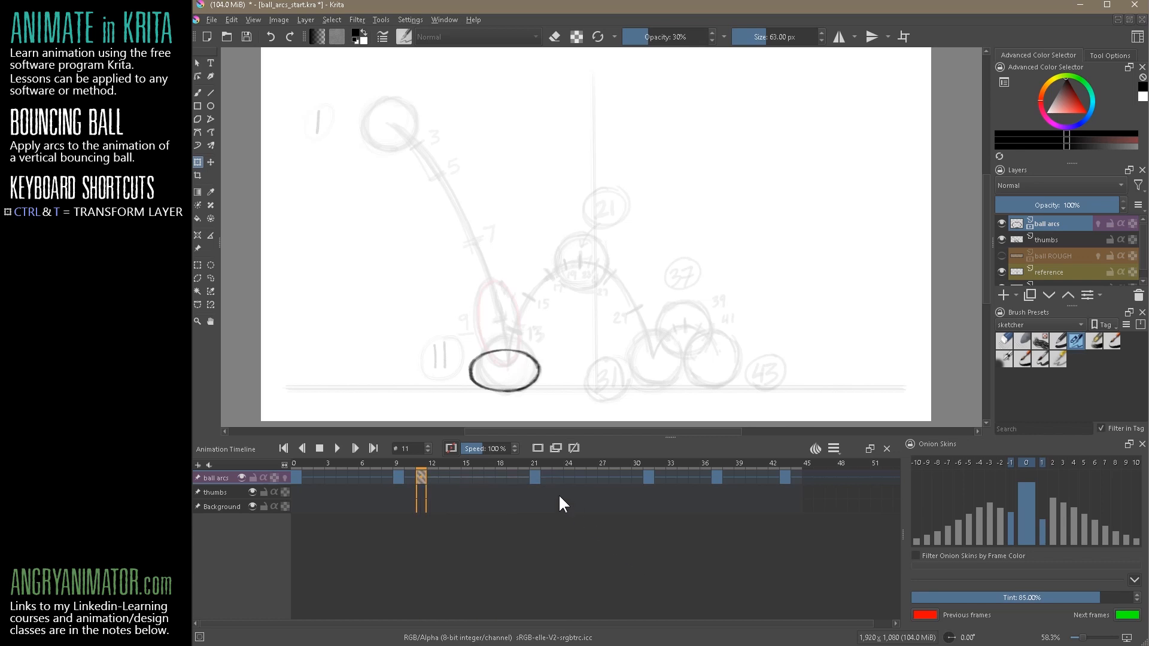
left_click(535, 477)
right_click(536, 483)
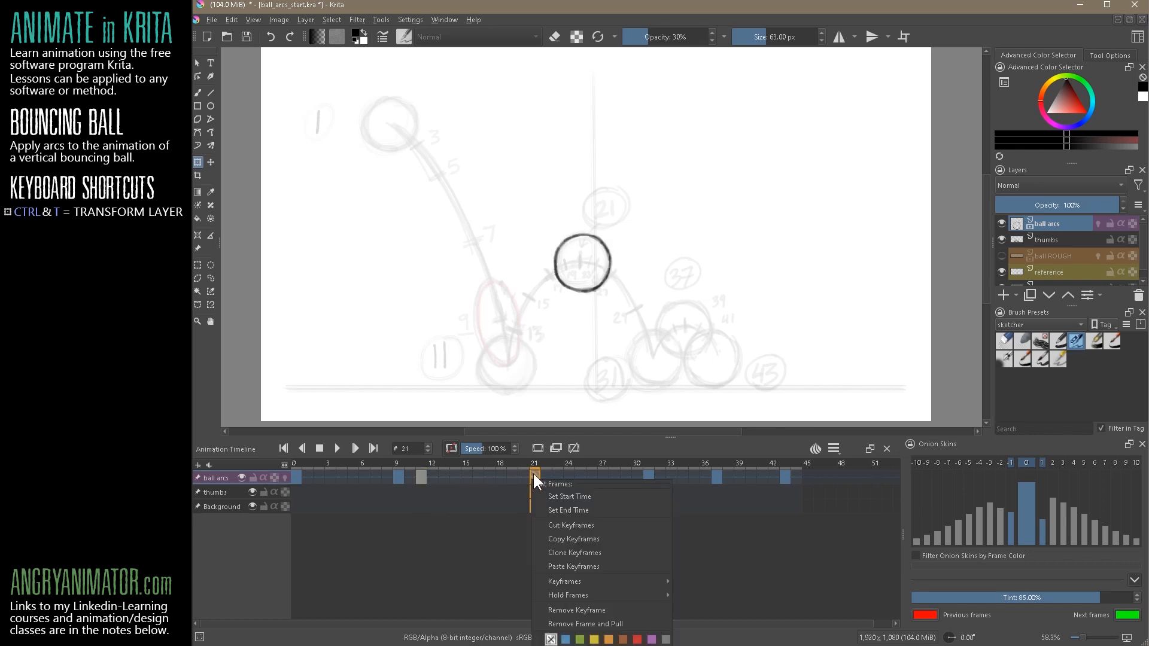
left_click(666, 639)
Colour the ball arcs keyframes at frames 31, 37 and 43 grey
left_click(647, 475)
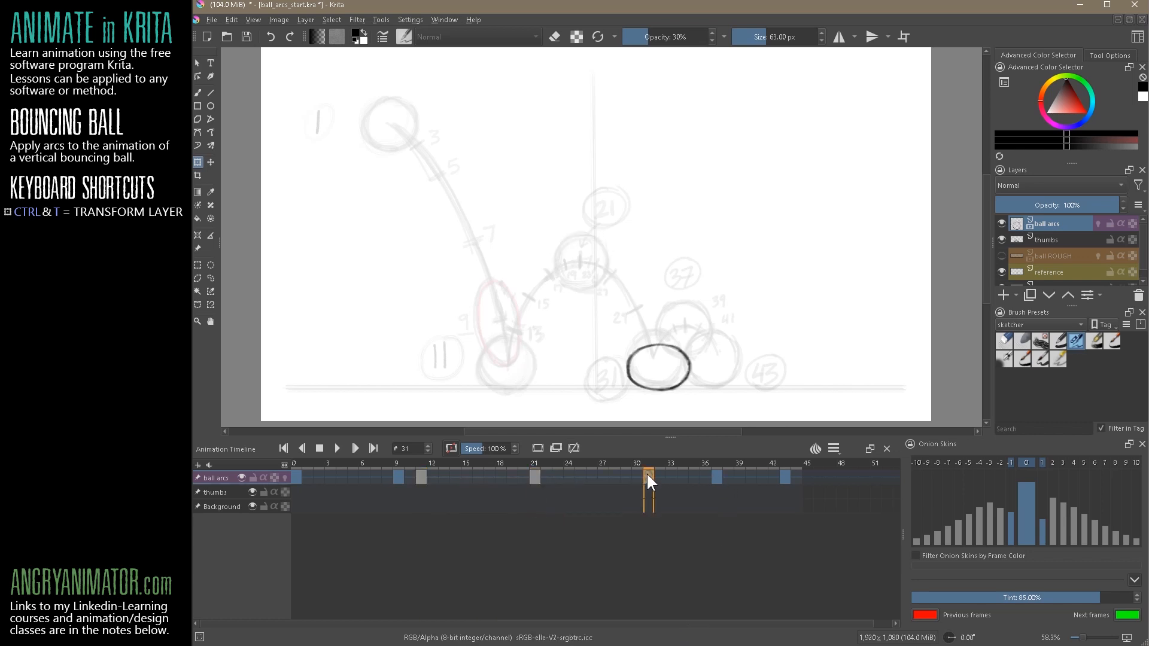
right_click(647, 475)
left_click(781, 636)
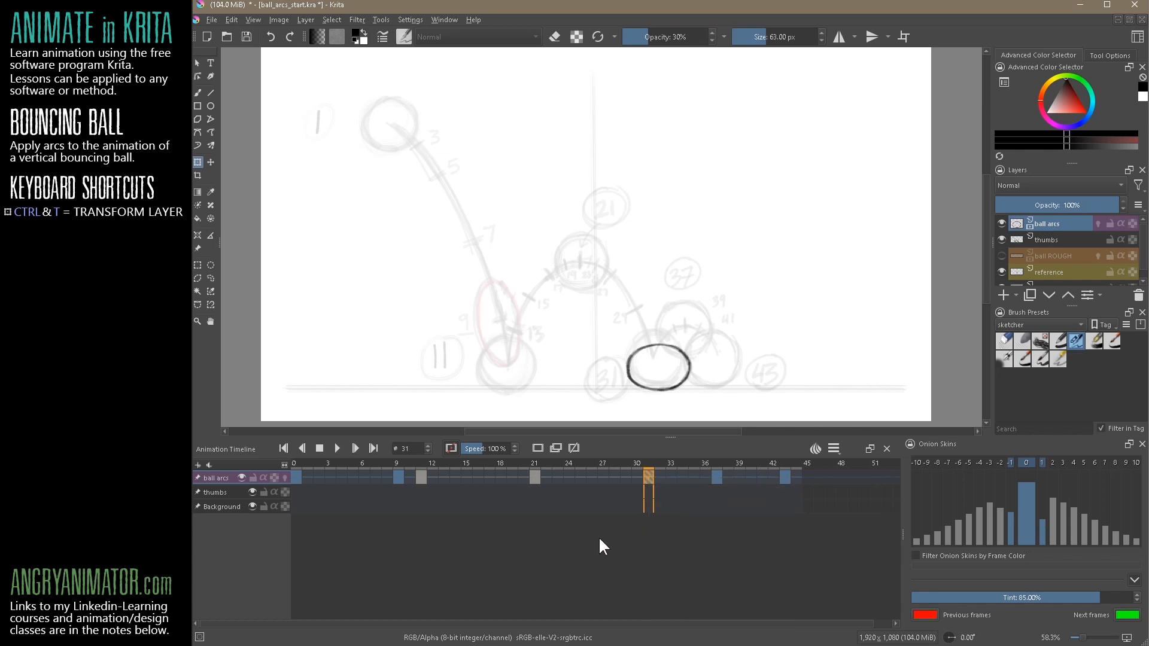
left_click(715, 475)
right_click(714, 475)
left_click(849, 637)
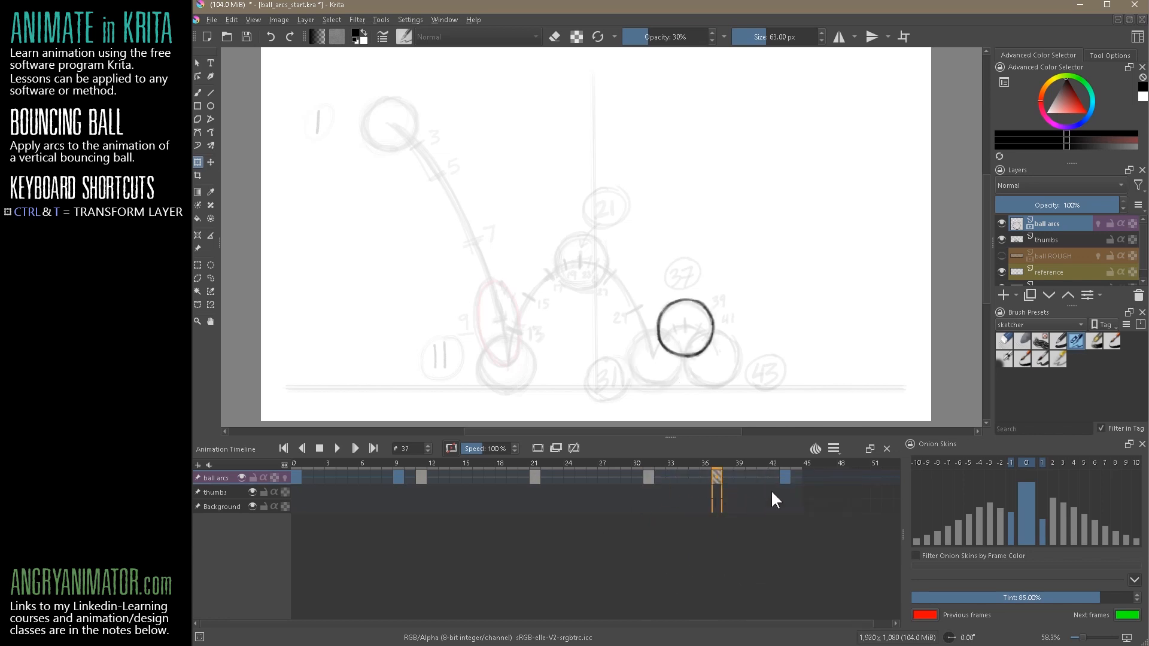
left_click(785, 476)
right_click(784, 475)
left_click(921, 636)
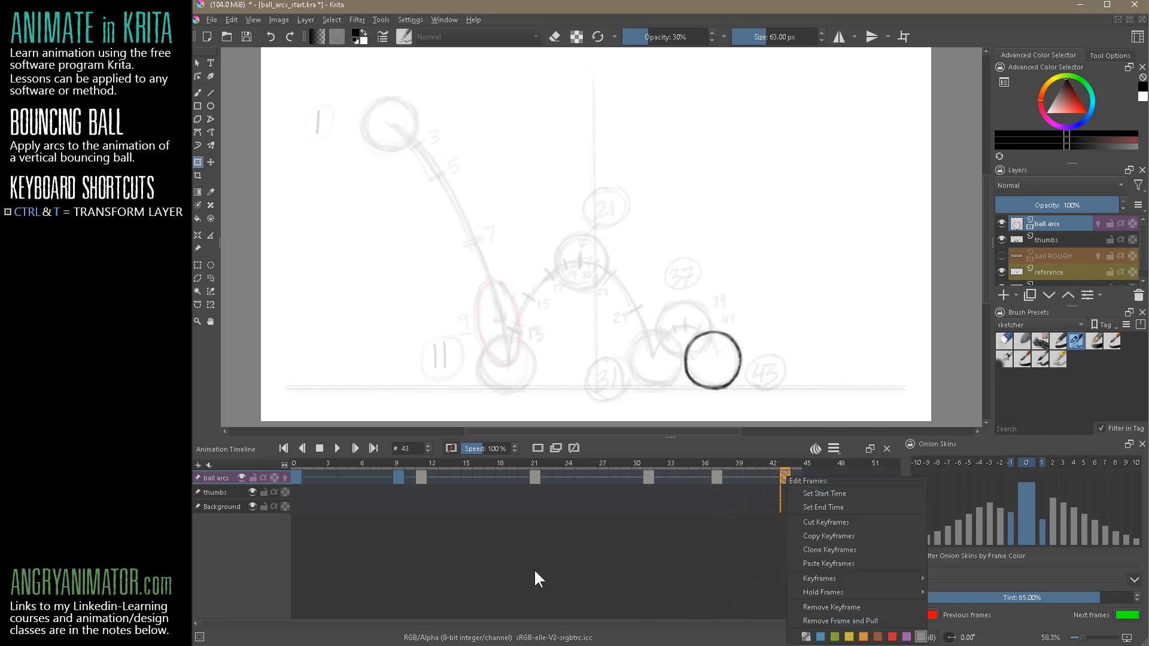
left_click(534, 568)
Colour the ball arcs keyframe at frame 0 grey and the stretch keyframe at frame 9 red
left_click(293, 477)
right_click(294, 477)
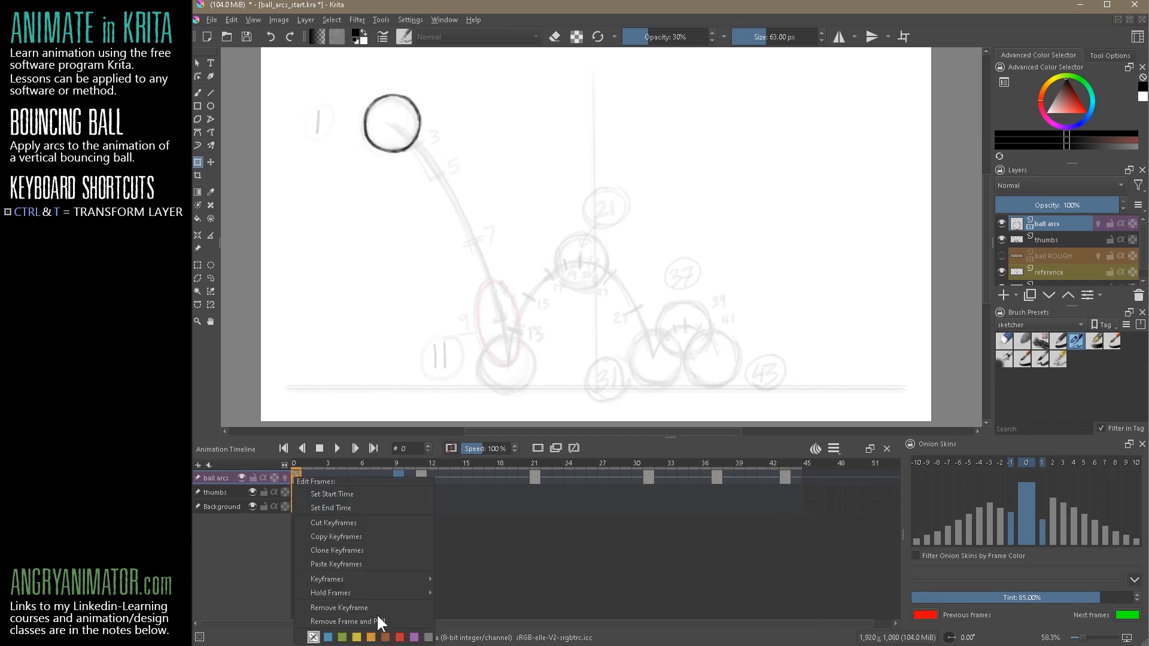
left_click(428, 637)
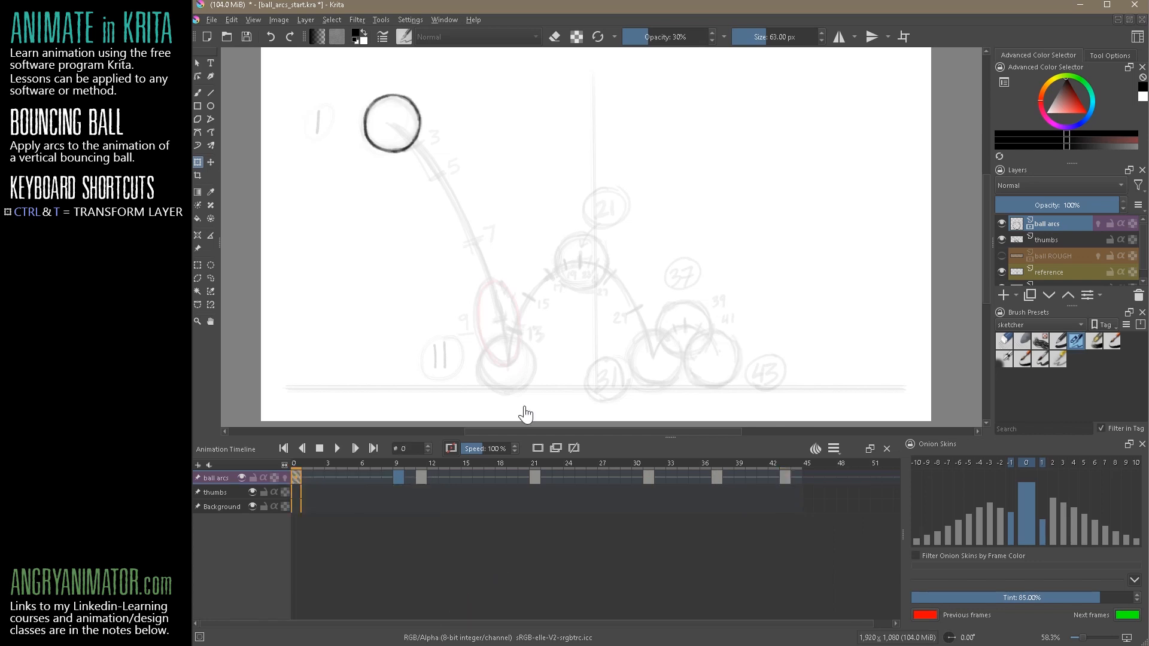
left_click(398, 477)
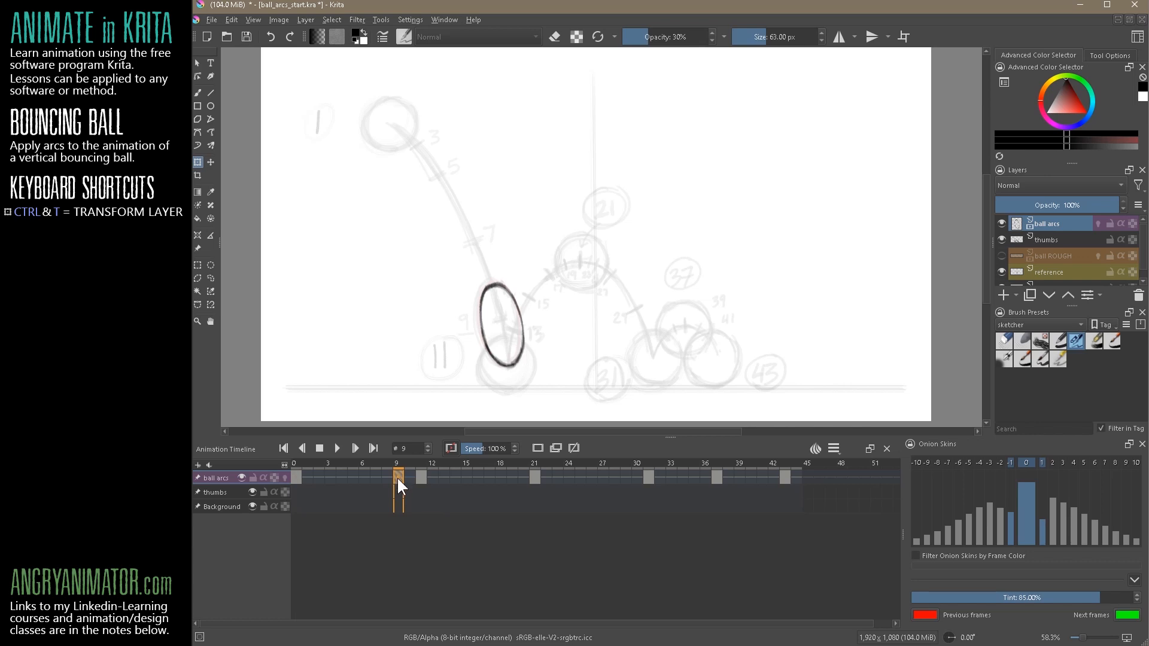
right_click(397, 477)
left_click(504, 636)
Move the ball onto the position 7 mark of the arc at frame 7 and clear that keyframe's colour label
left_click(384, 477)
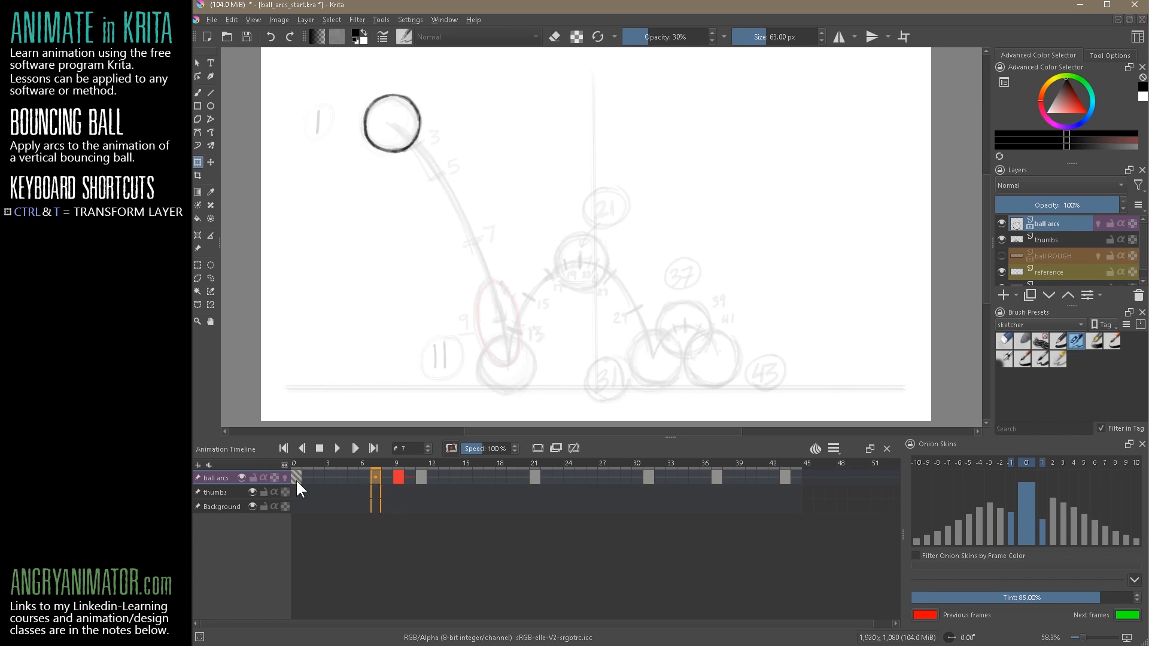
left_click(211, 163)
left_click_drag(412, 130, 494, 251)
left_click(353, 506)
left_click(372, 483)
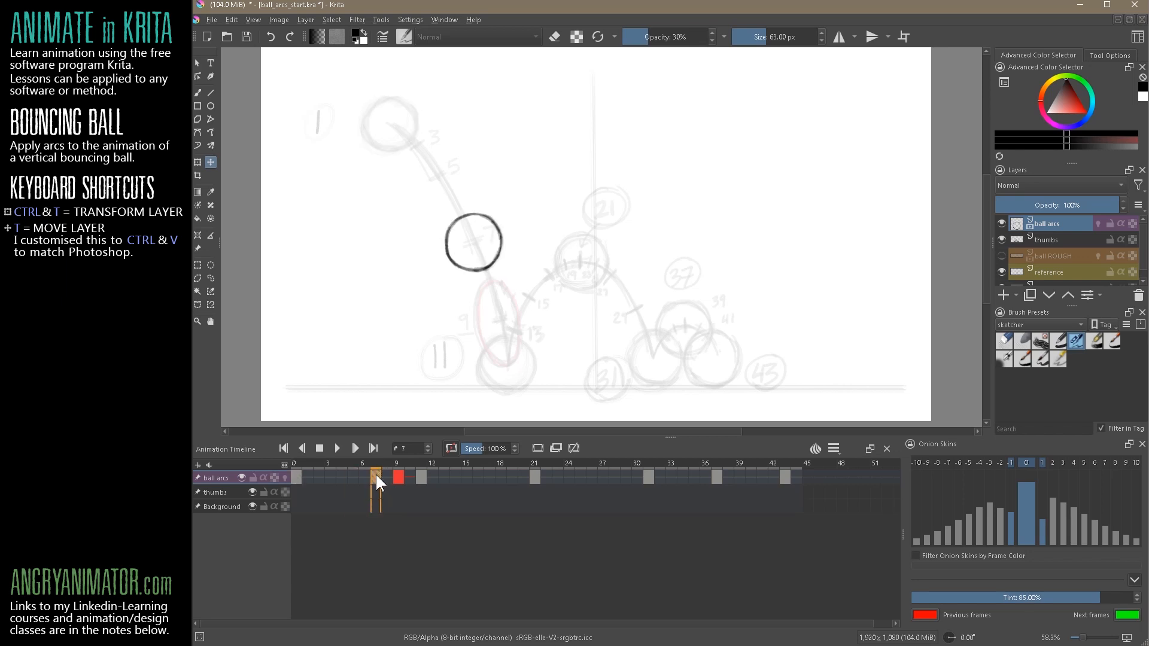
right_click(375, 482)
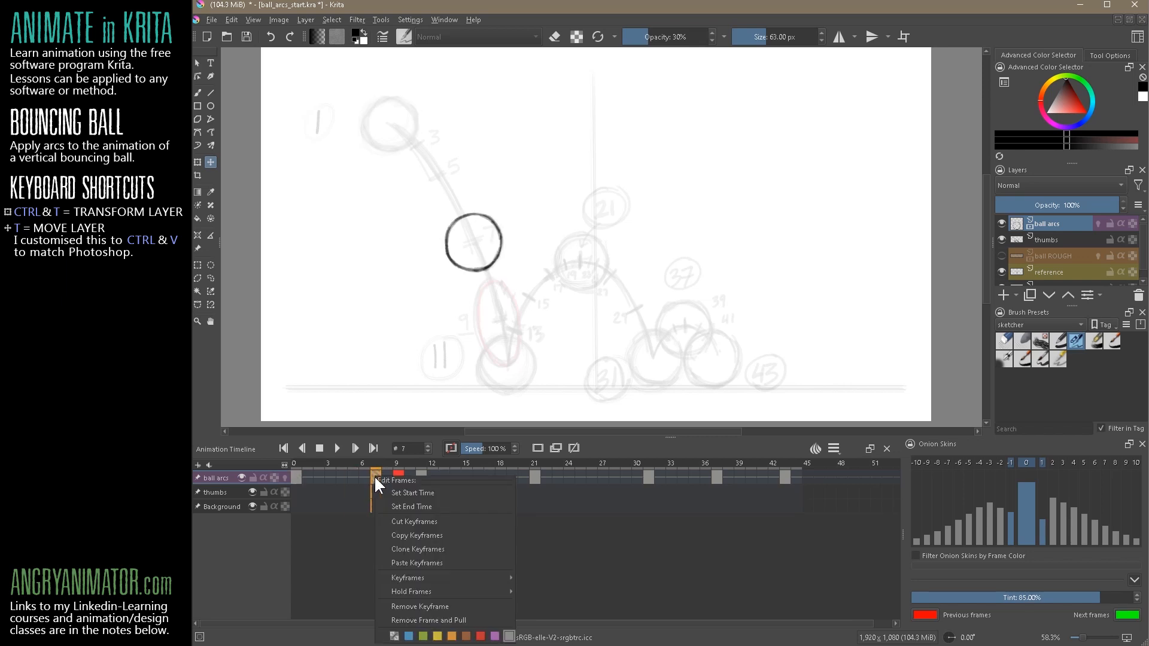
left_click(394, 636)
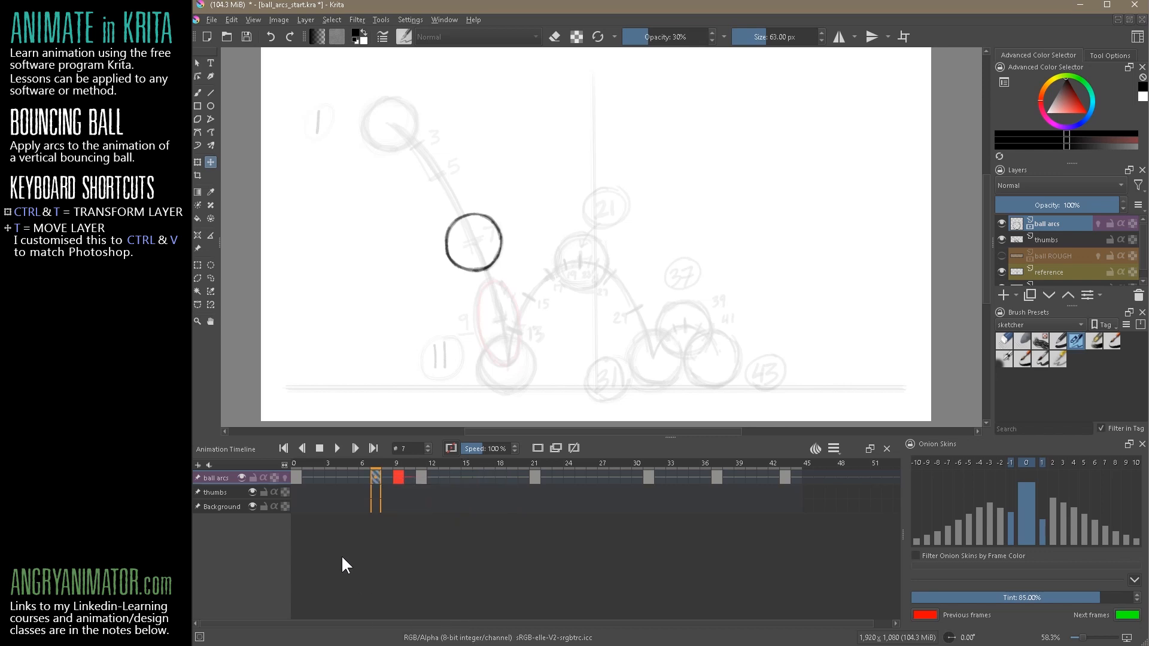
Move the ball onto the arc's position 5 mark at frame 5 and onto the position 3 mark at frame 3
left_click(353, 478)
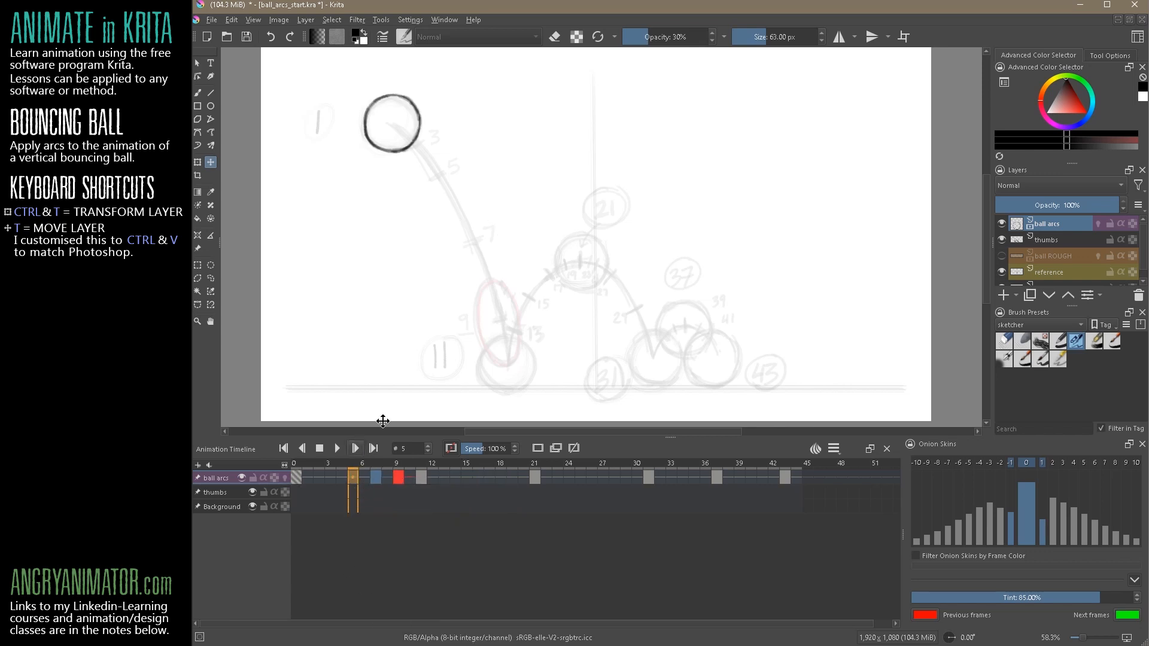
mouse_move(419, 133)
left_mouse_down()
mouse_move(465, 136)
mouse_move(463, 184)
left_mouse_up()
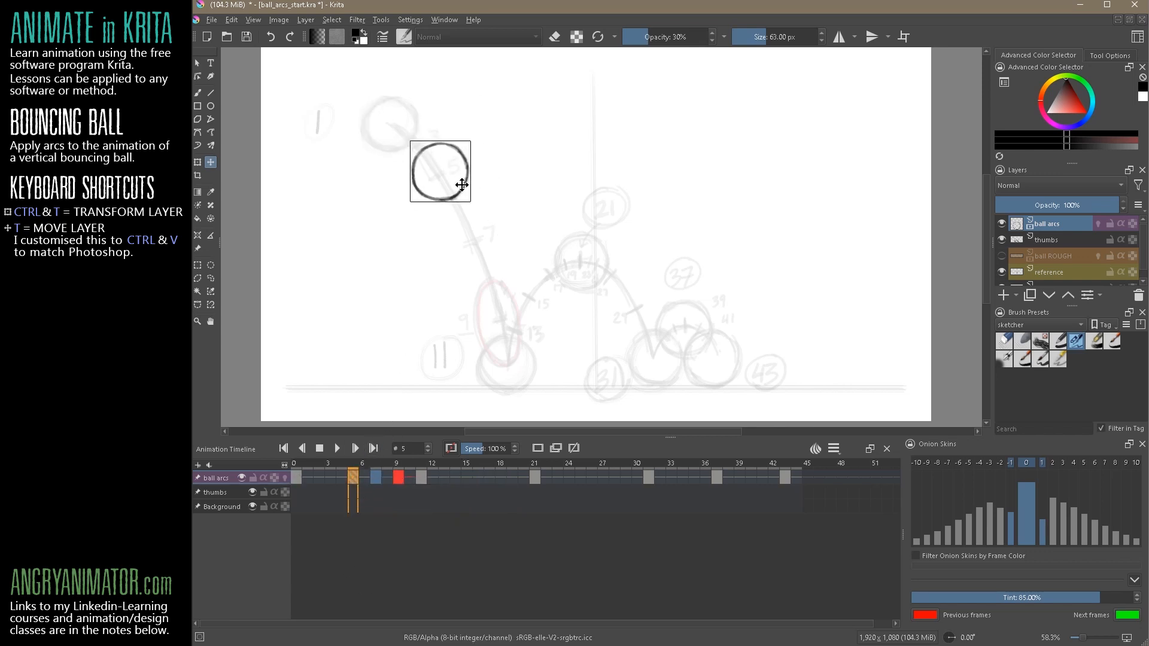
left_click(329, 477)
mouse_move(431, 122)
left_mouse_down()
mouse_move(450, 149)
mouse_move(442, 145)
left_mouse_up()
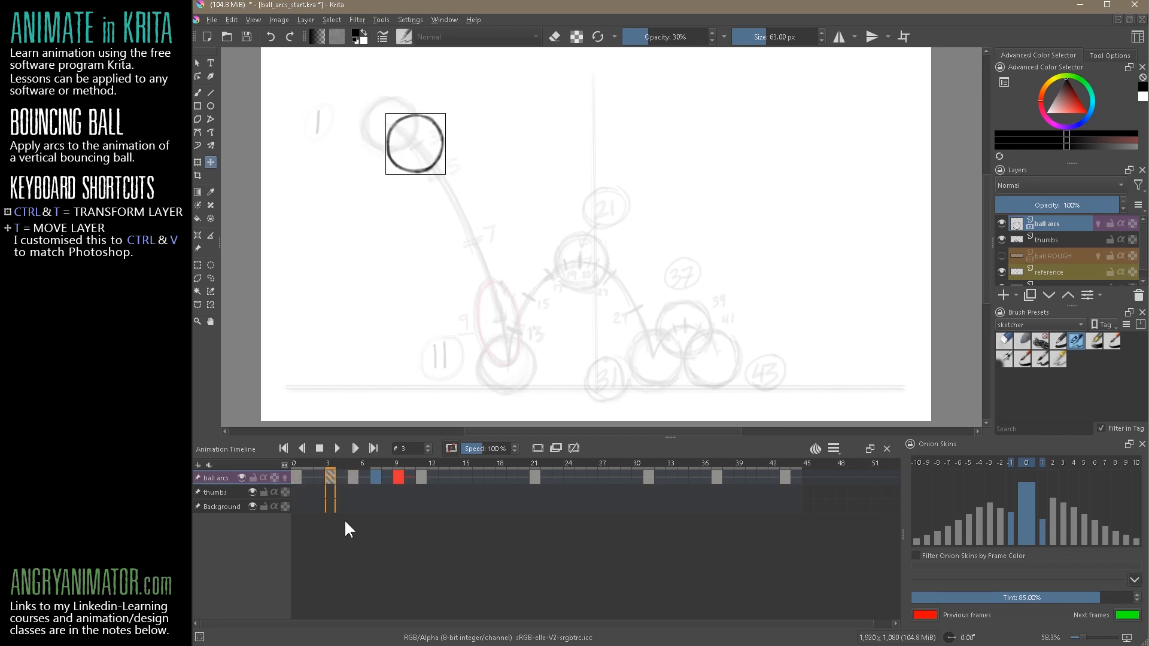
Clear the colour labels of the keyframes at frames 5 and 3
left_click(352, 477)
right_click(351, 476)
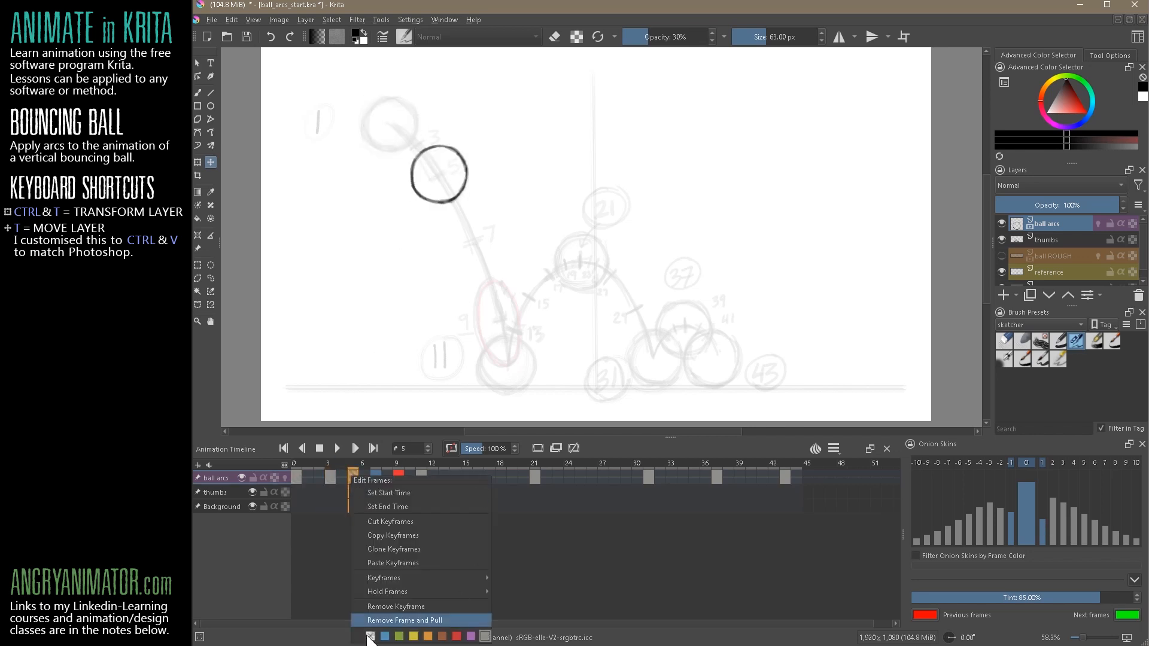
left_click(330, 477)
right_click(330, 476)
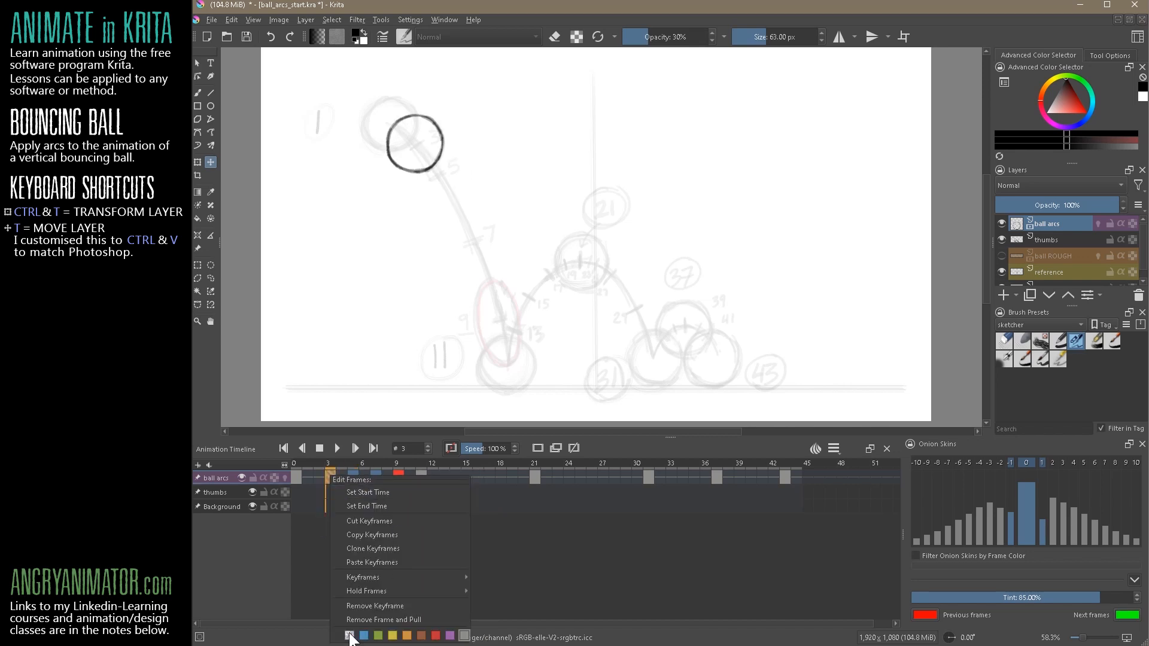
left_click(308, 551)
Step through the keyframes from 0 to 11 to examine the ball's fall along the arc
left_click(295, 477)
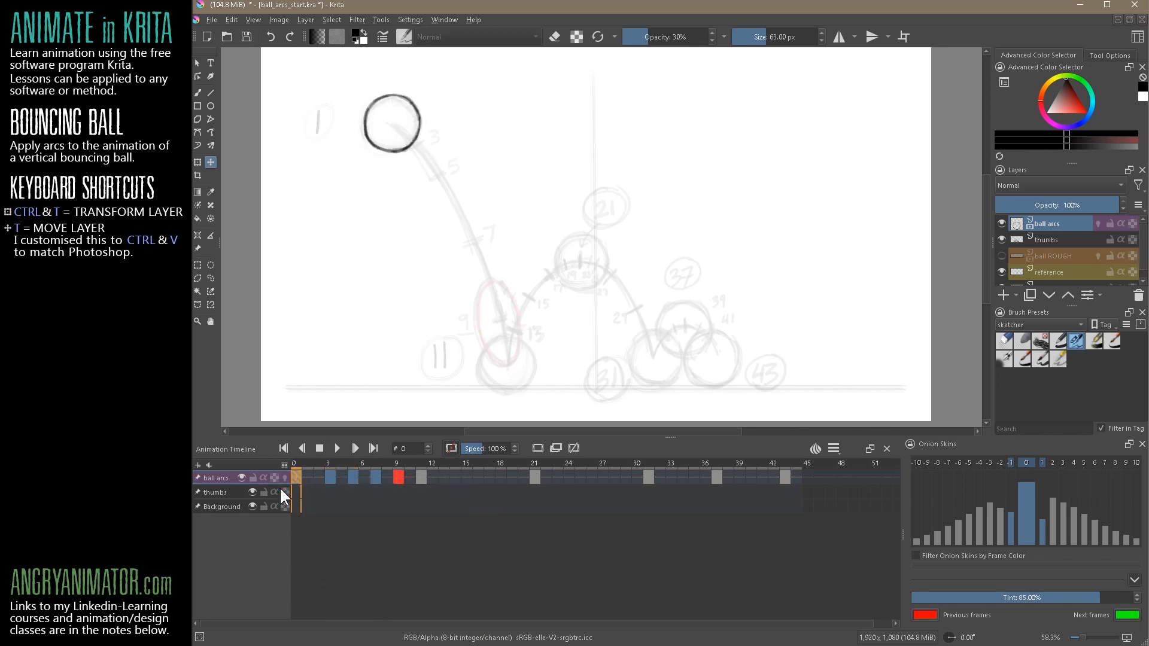
left_click(331, 478)
left_click(353, 477)
left_click(376, 477)
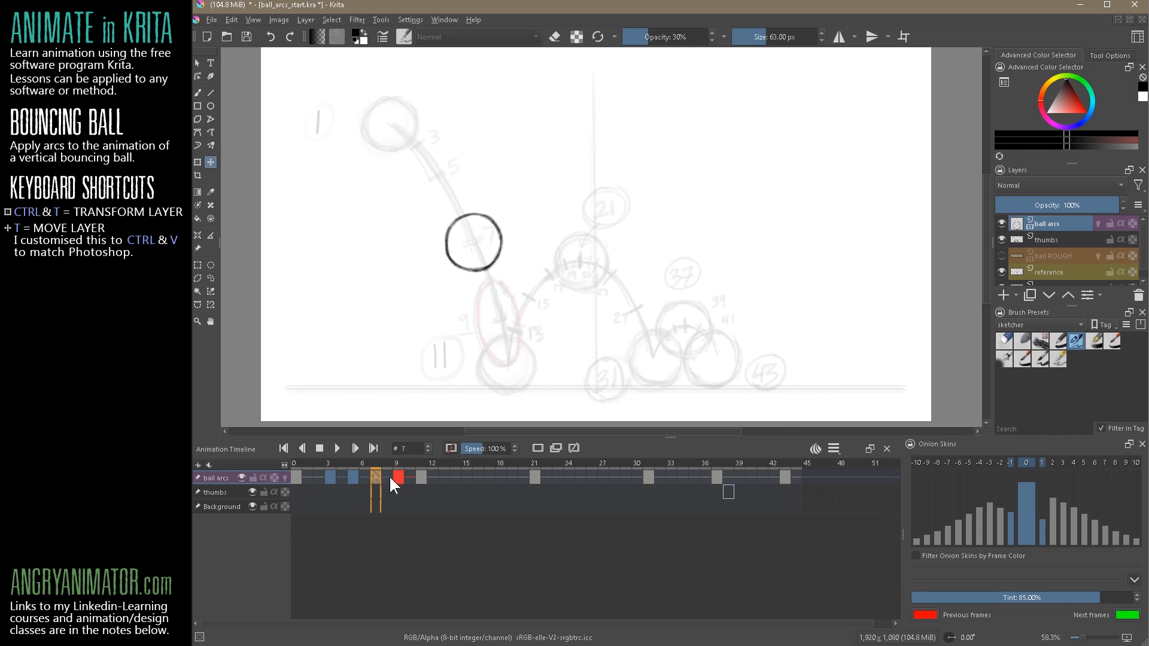
left_click(397, 477)
left_click(421, 477)
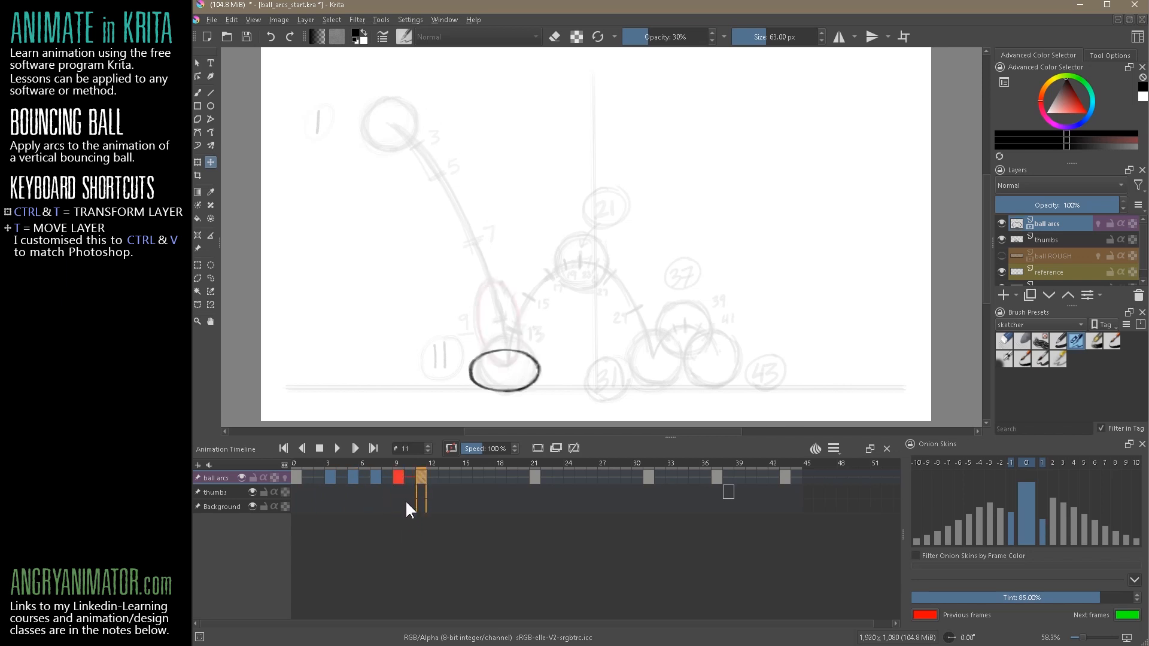
Transform the ball at frame 7 into a slight stretch, a little longer and narrower, tilted along the falling arc
left_click(376, 477)
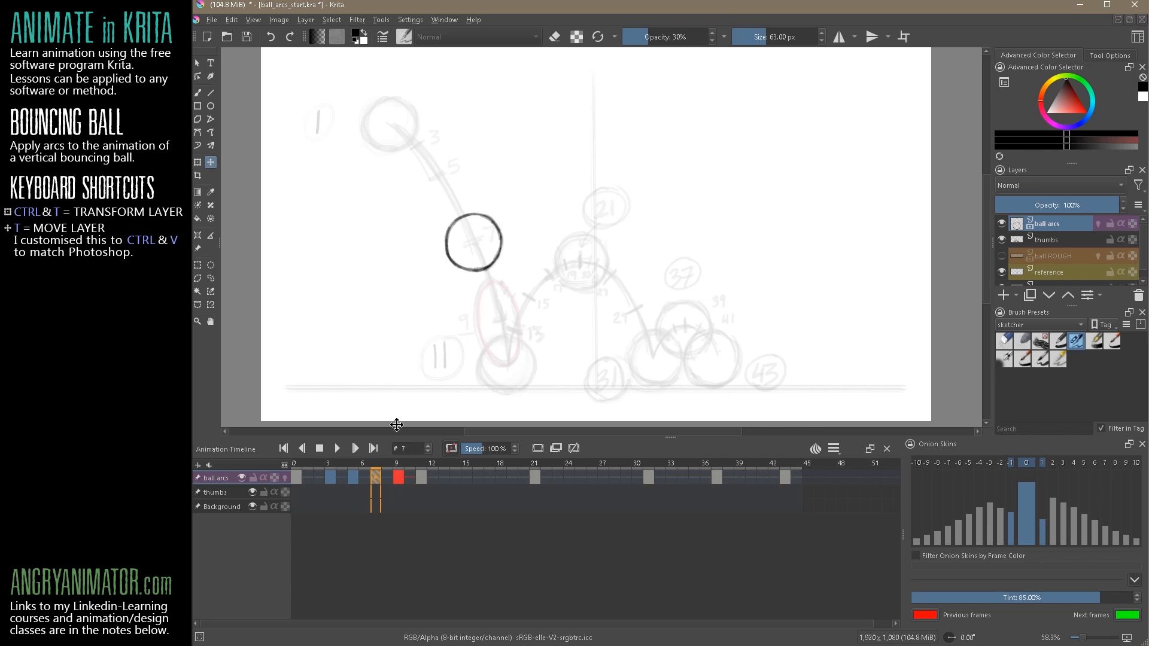
key("ctrl+t")
left_click_drag(512, 282, 497, 242)
left_click_drag(516, 279, 496, 266)
key("Return")
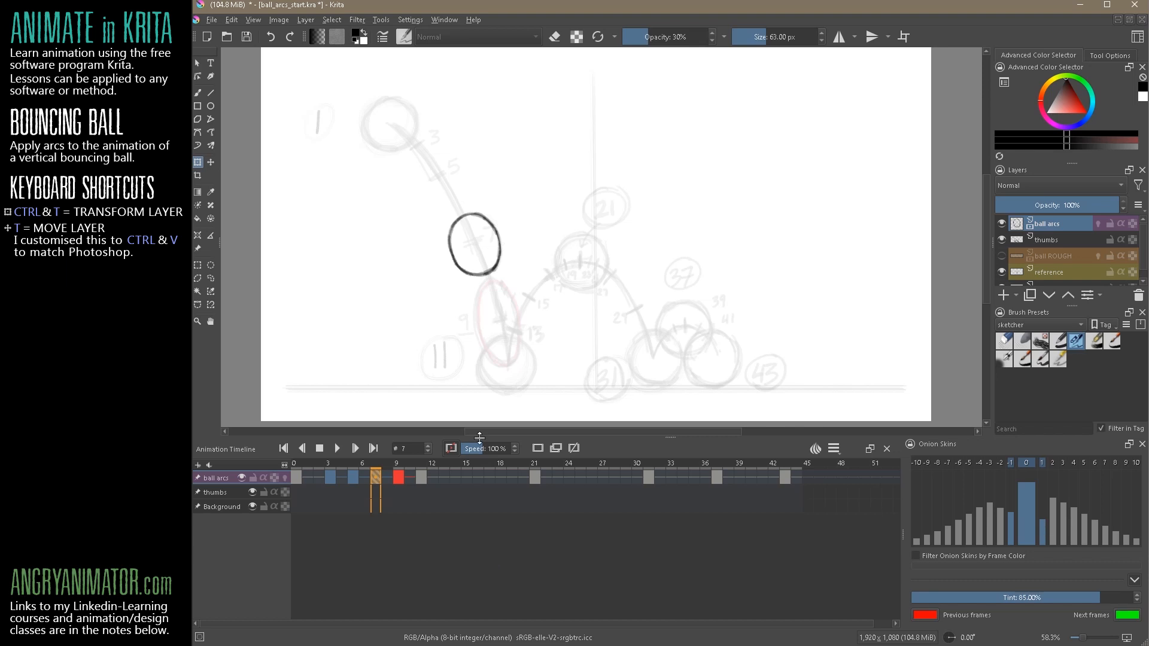
Play the animation from frame 0 and step through frames 3, 5 and 7 to check the timing of the fall
left_click(298, 476)
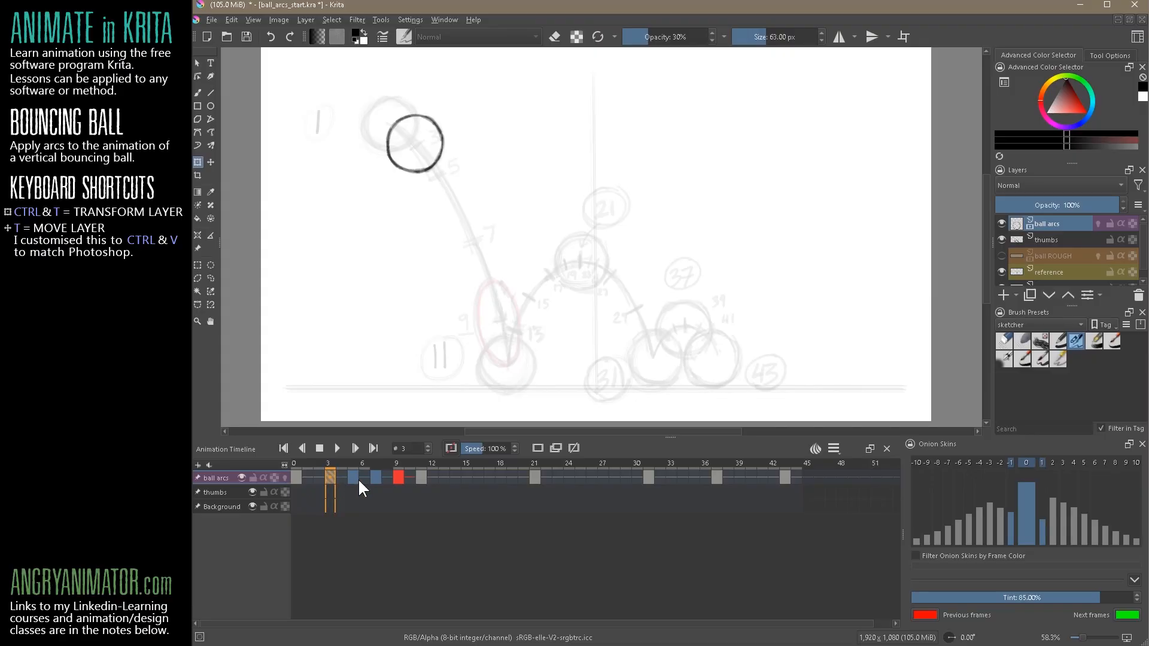
key("period")
key("period")
key("period")
key("period")
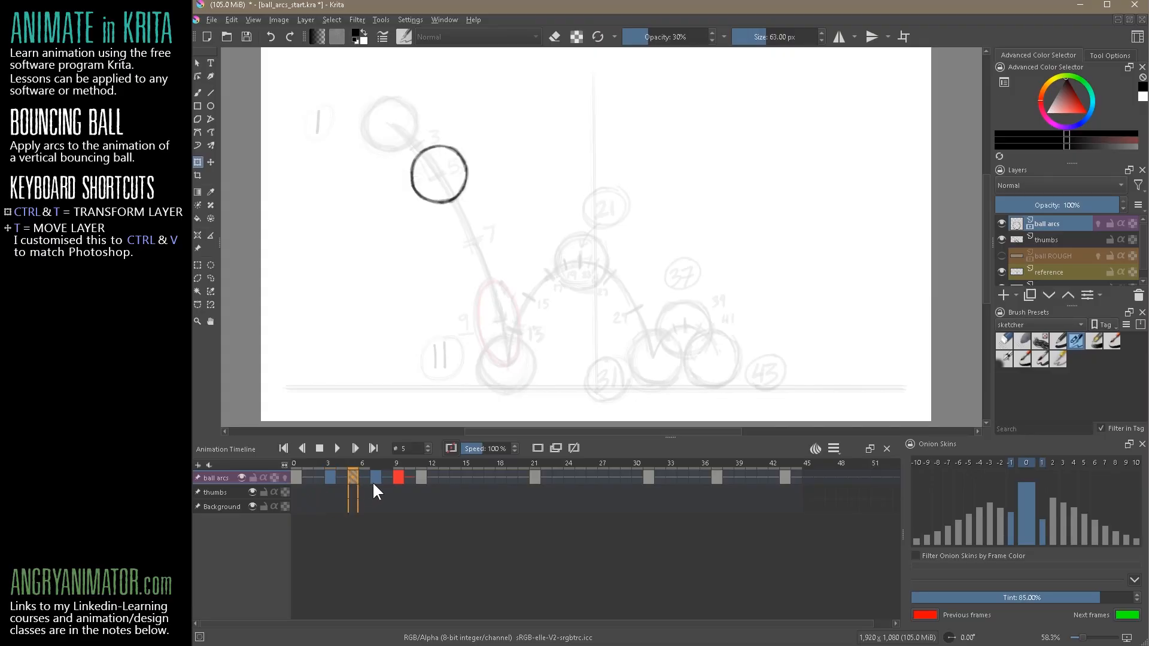
left_click(299, 476)
left_click(336, 448)
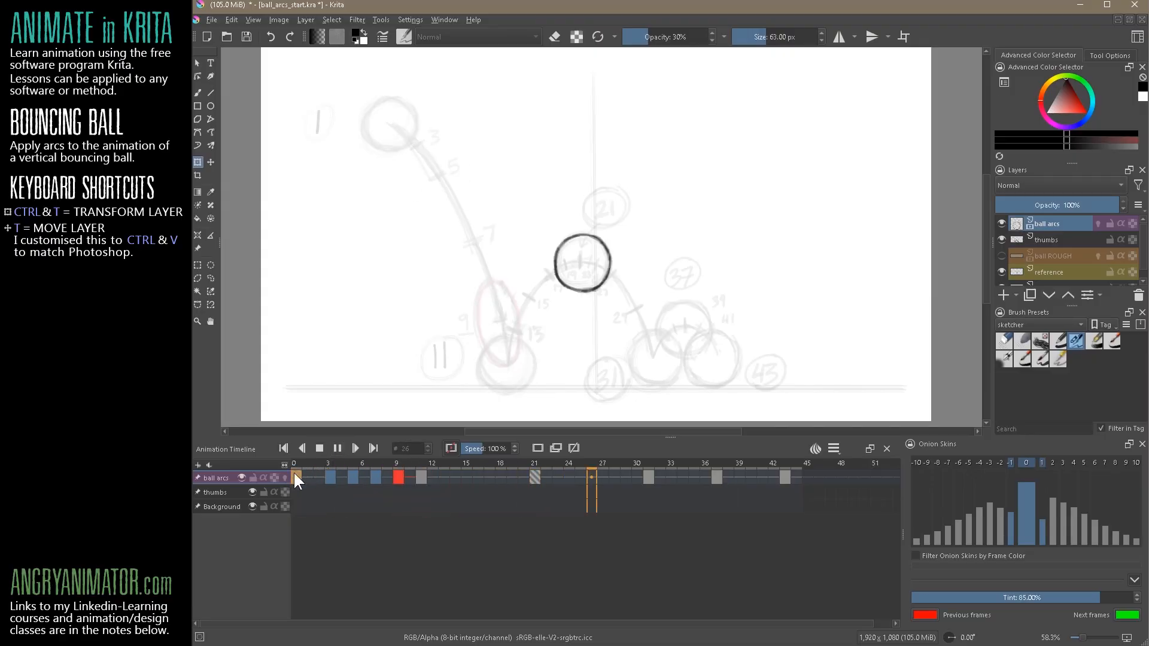
left_click(319, 448)
left_click(335, 447)
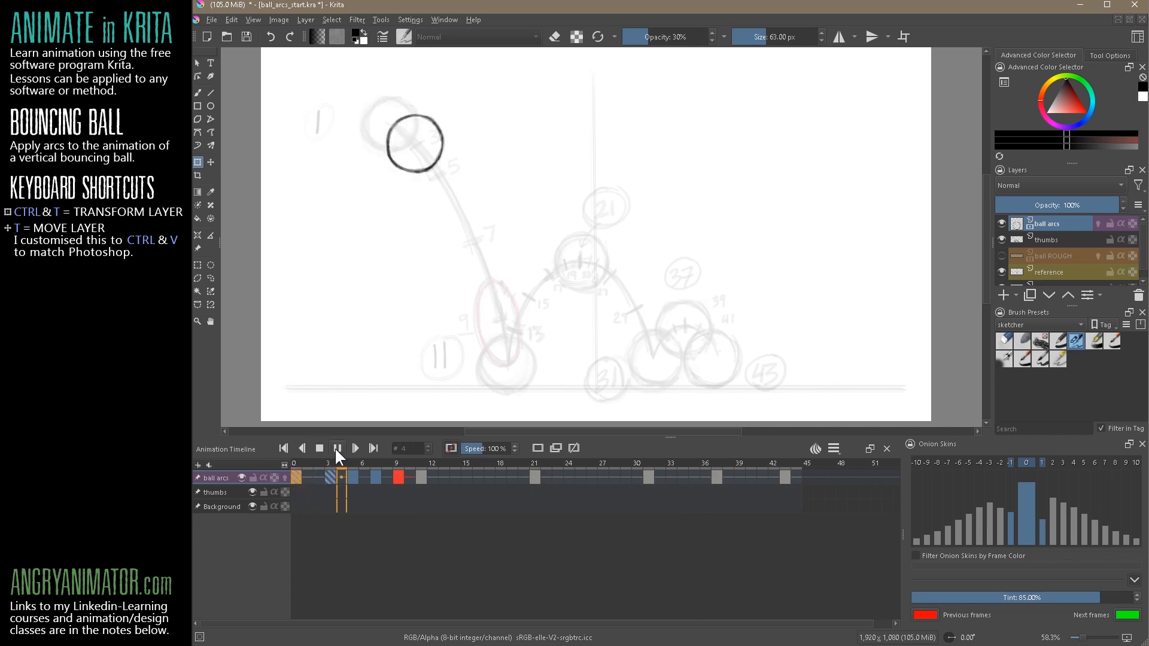
left_click(319, 448)
left_click(332, 480)
left_click(354, 478)
left_click(375, 477)
left_click(296, 471)
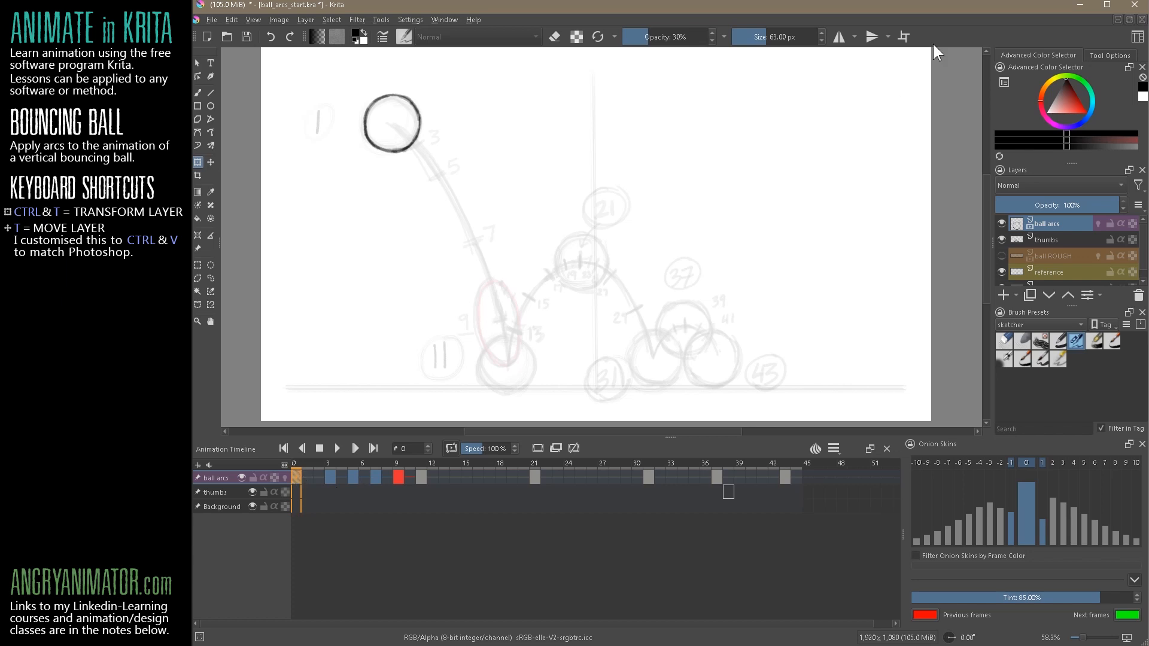
Try to copy the ball at frame 21 with a freehand selection and paste it at frame 13
left_click(421, 476)
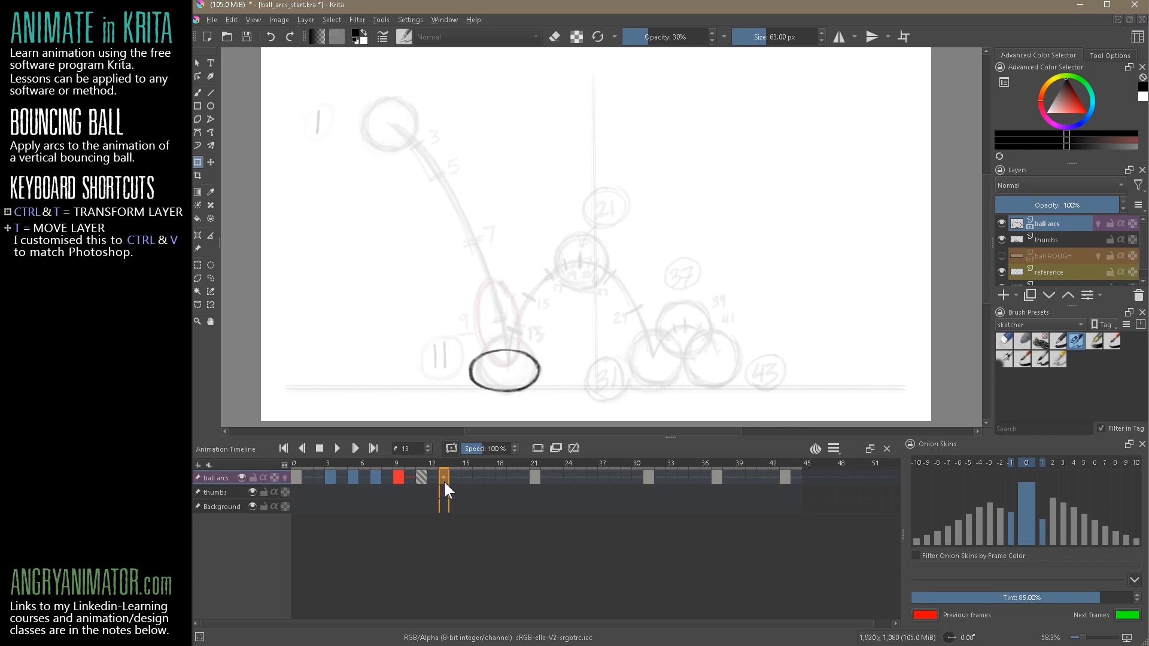
left_click(534, 477)
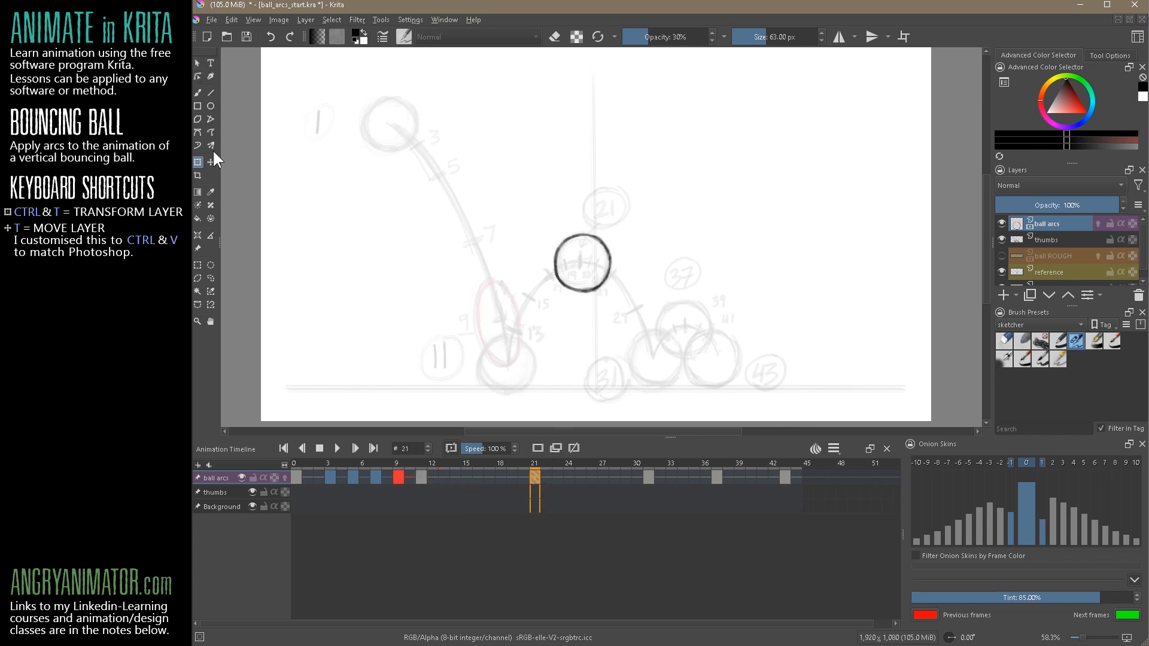
key("l")
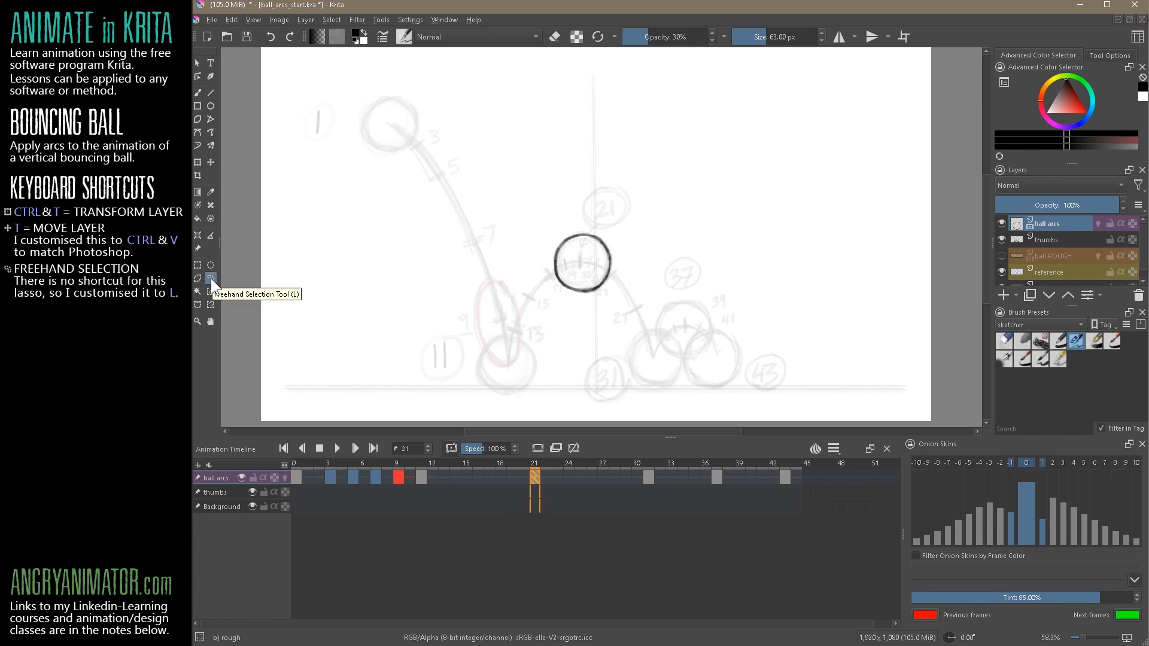
mouse_move(582, 211)
left_mouse_down()
mouse_move(538, 252)
mouse_move(551, 301)
mouse_move(613, 303)
mouse_move(622, 225)
left_mouse_up()
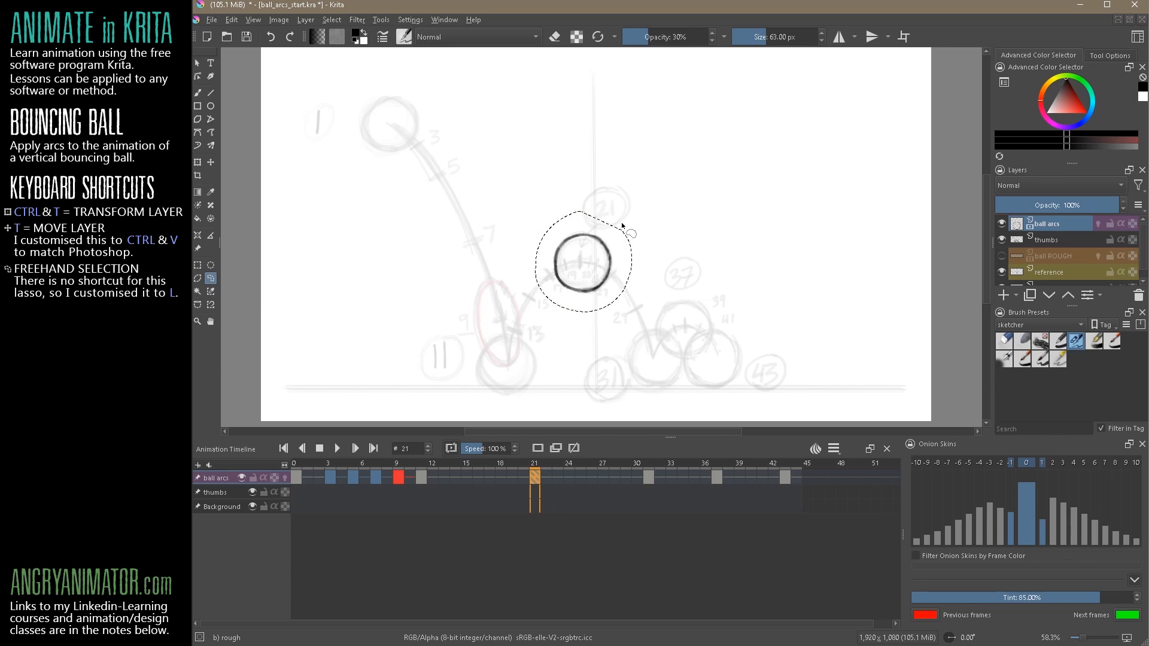
left_click(439, 476)
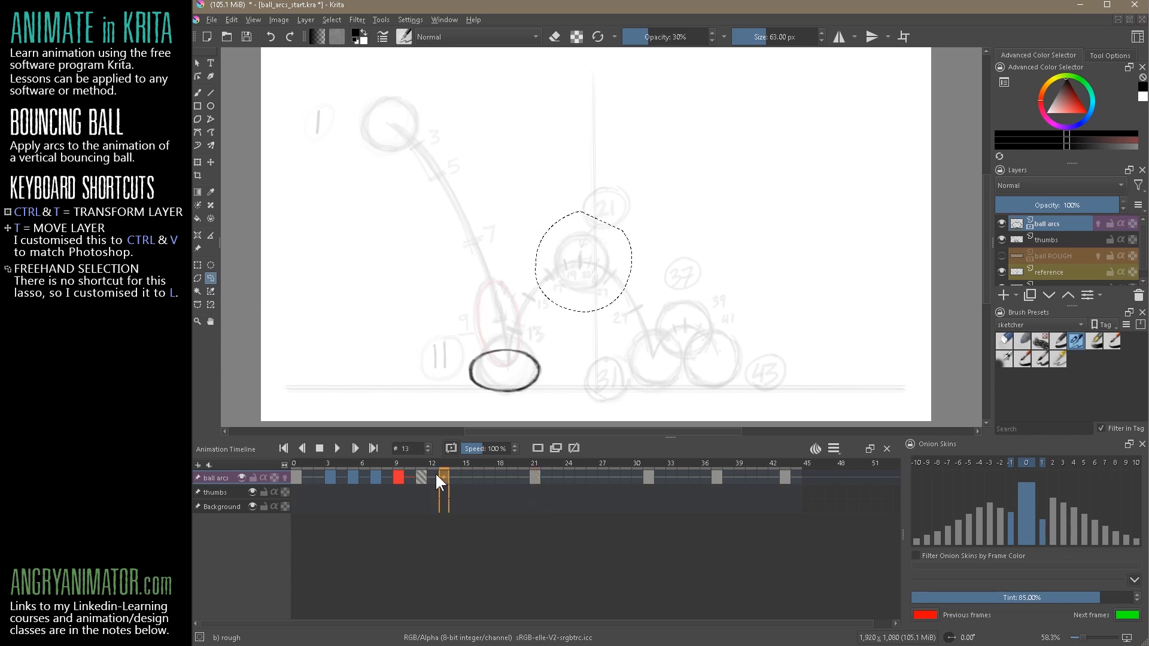
key("ctrl+v")
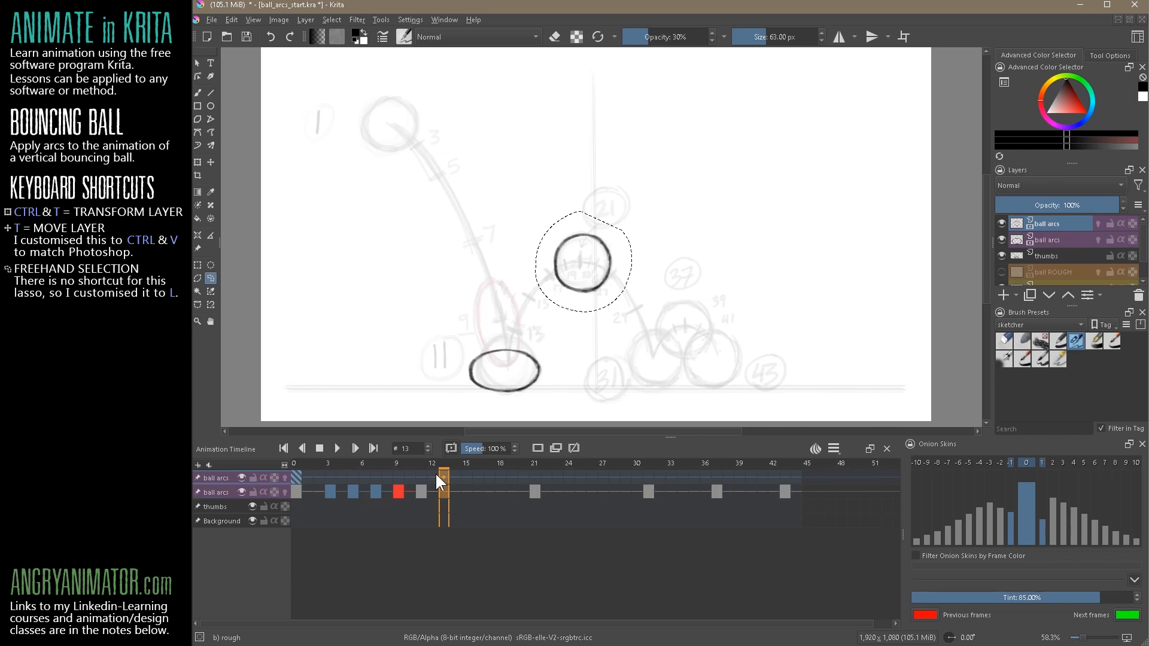
Try to move the pasted ball to the 13 mark, then stretch it and tilt it along the rising arc
key("ctrl+shift+a")
left_click(210, 161)
mouse_move(595, 285)
left_mouse_down()
mouse_move(559, 304)
mouse_move(527, 355)
mouse_move(545, 353)
mouse_move(528, 345)
left_mouse_up()
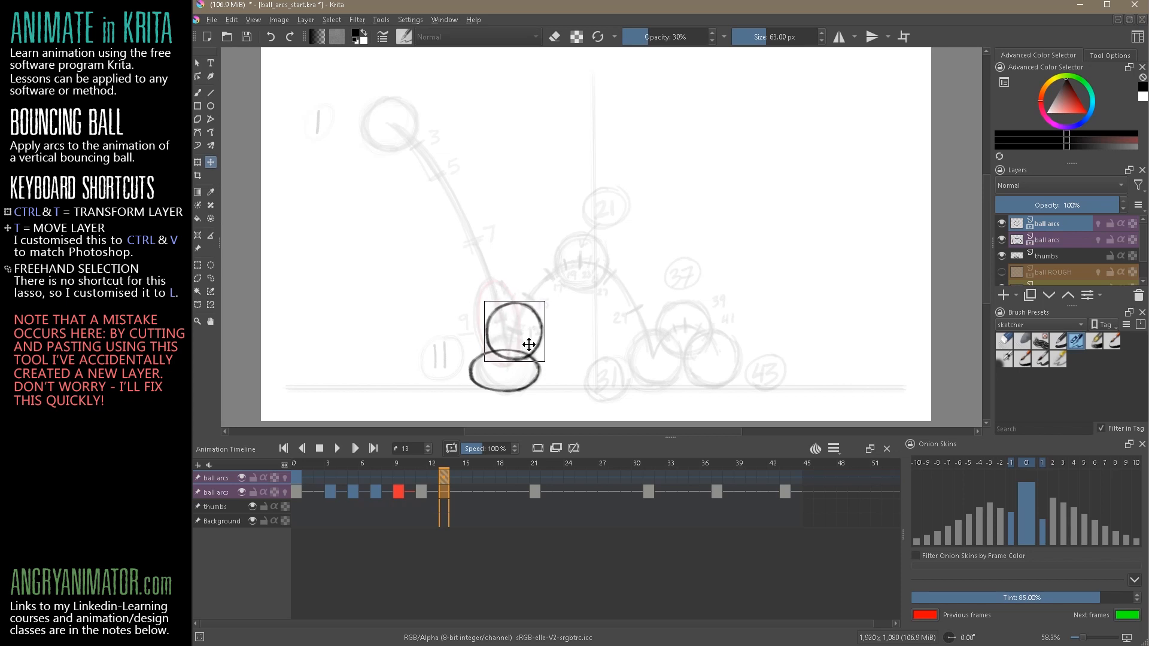
key("ctrl+t")
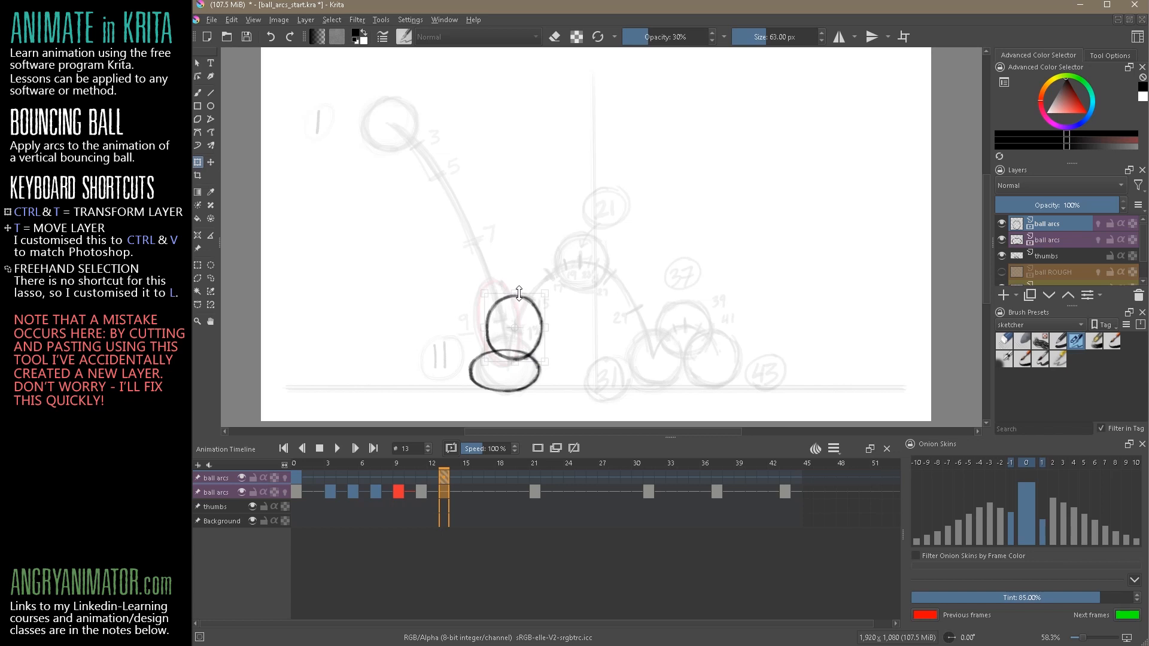
left_click_drag(558, 366, 545, 378)
mouse_move(542, 335)
left_mouse_down()
mouse_move(488, 320)
mouse_move(534, 345)
left_mouse_up()
left_click_drag(529, 294, 530, 289)
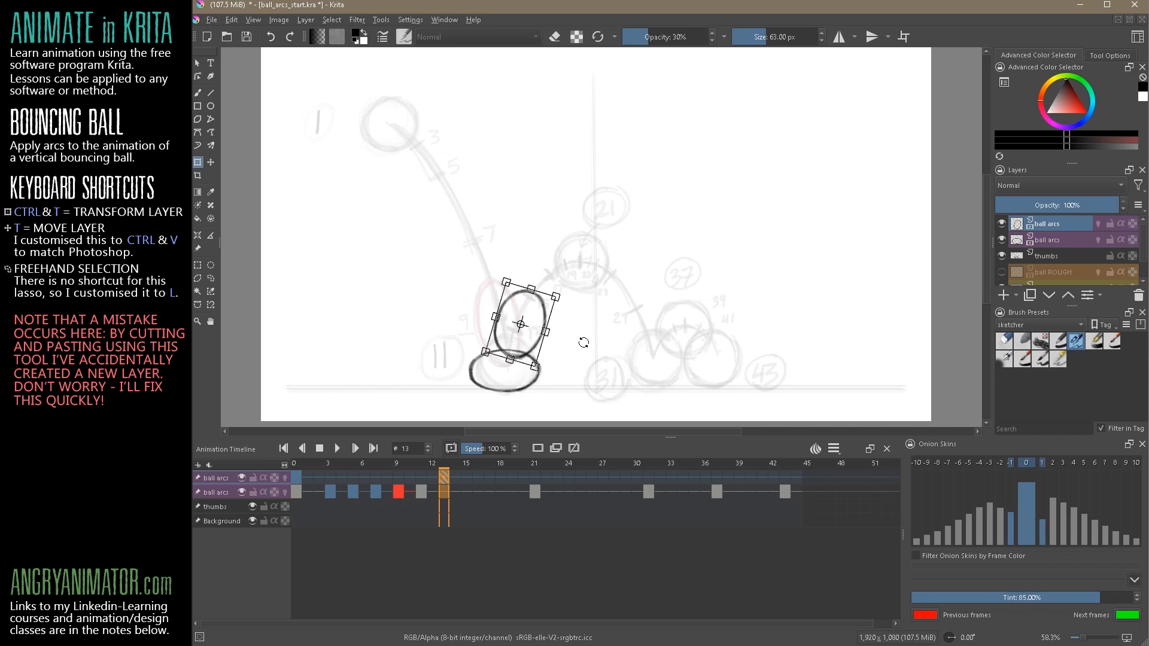
left_click_drag(511, 355, 586, 292)
left_click_drag(636, 353, 686, 285)
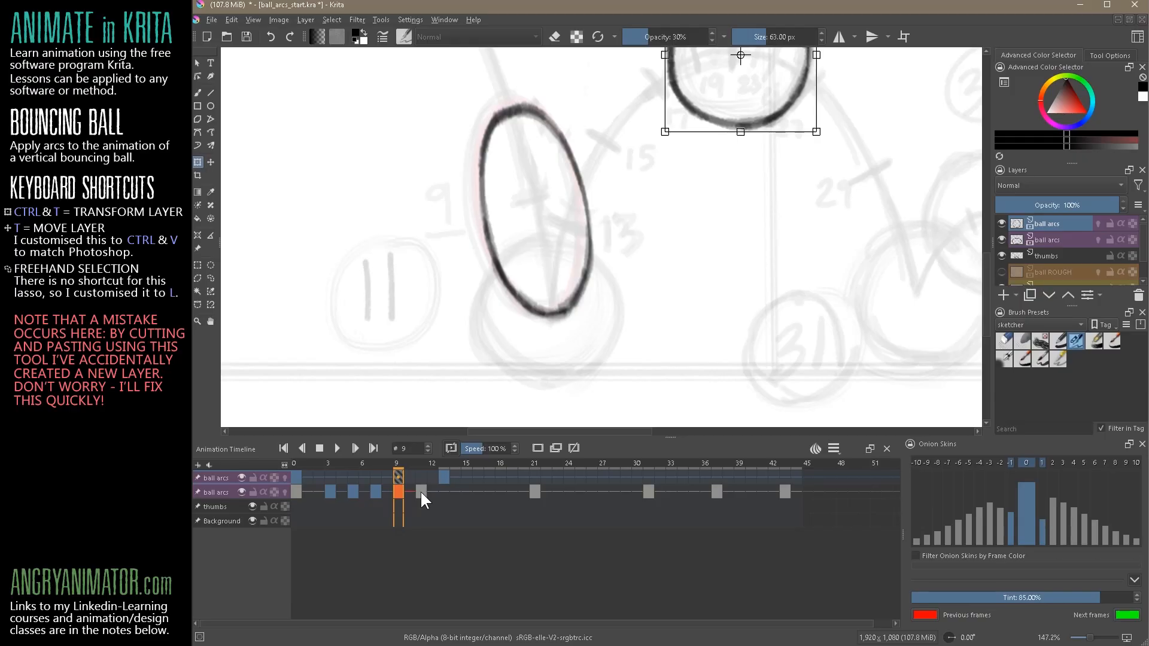
Undo the pasted ball and the extra ball arcs layer that came with it
left_click(420, 489)
key("Right")
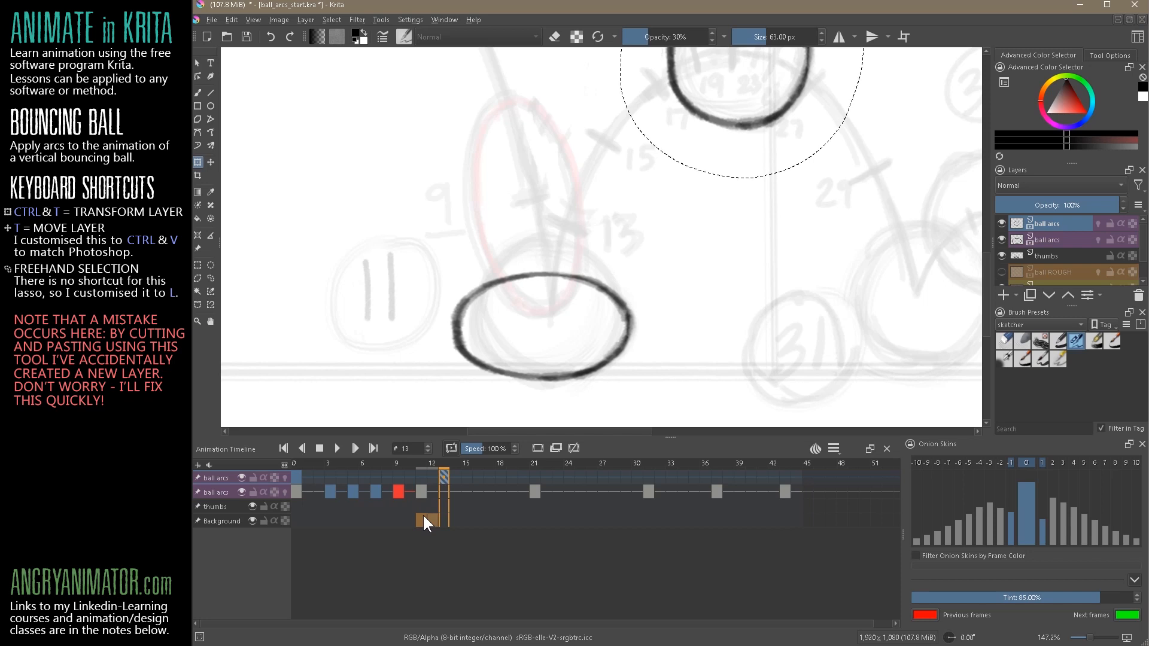
left_click(465, 551)
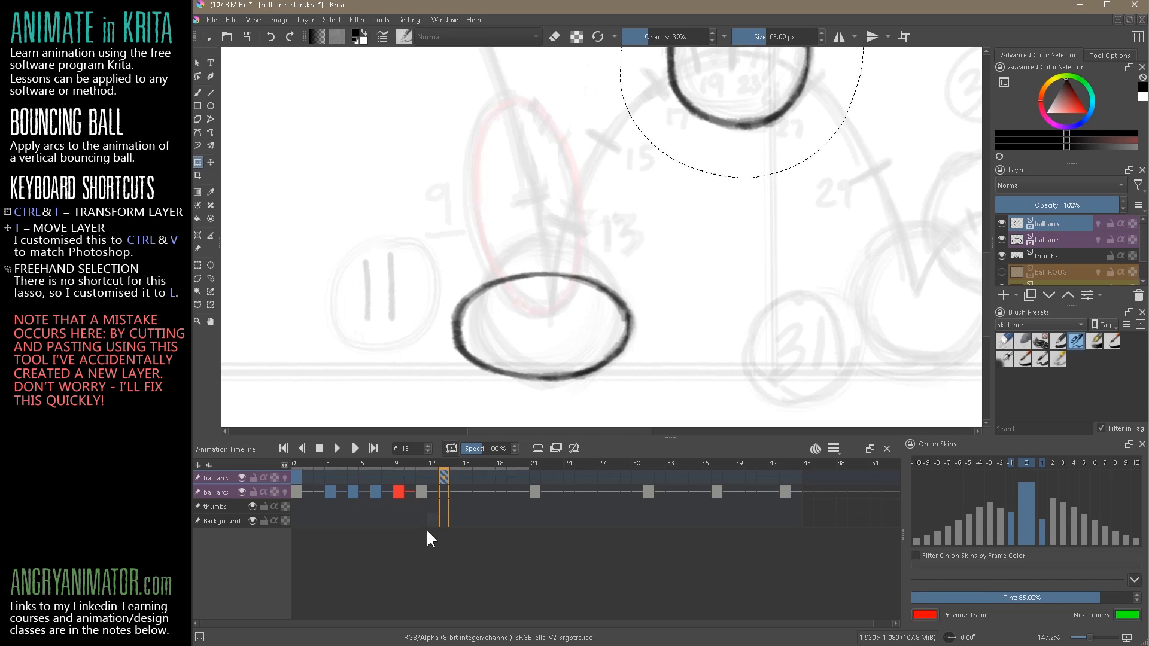
left_click(1063, 240)
left_click(1055, 256)
left_click(1055, 227)
key("ctrl+z")
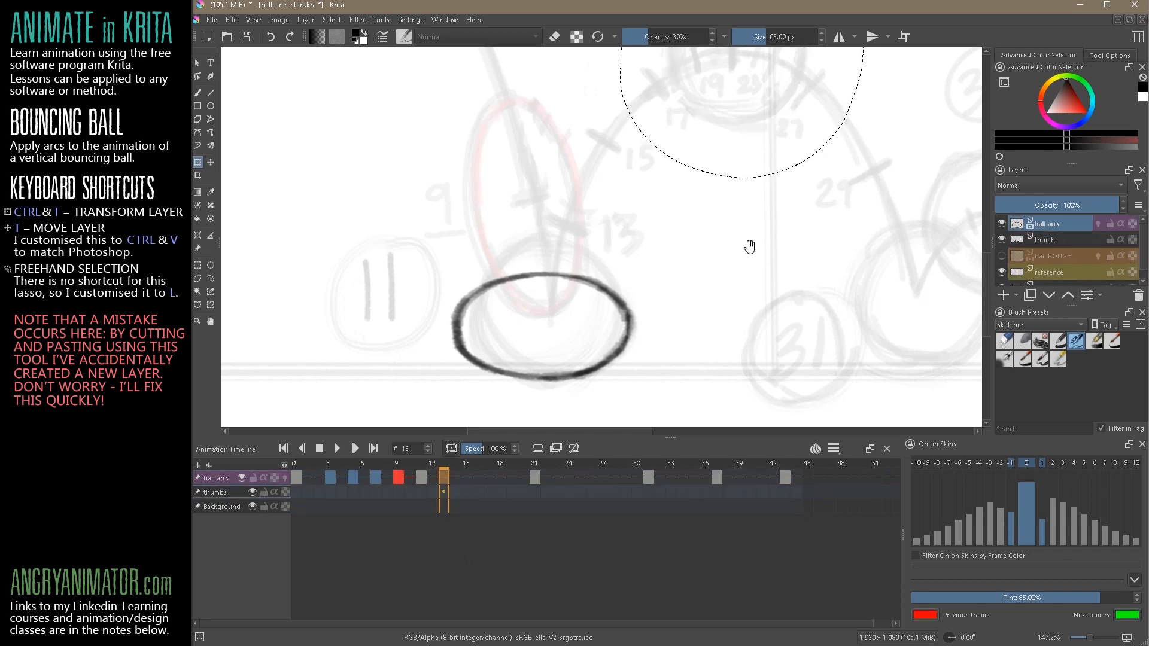
Copy the ball keyframe at frame 21 to frame 13 on the ball arcs layer
left_click_drag(748, 246, 660, 329)
scroll(660, 328, "down", 3)
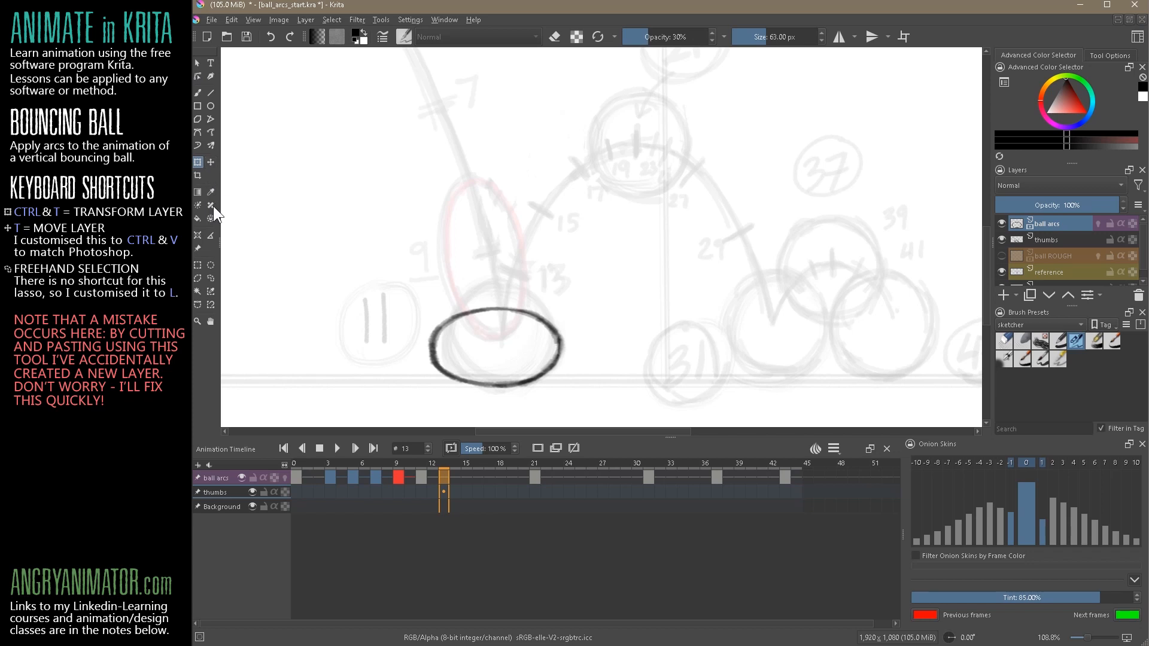
left_click(211, 278)
left_click(535, 478)
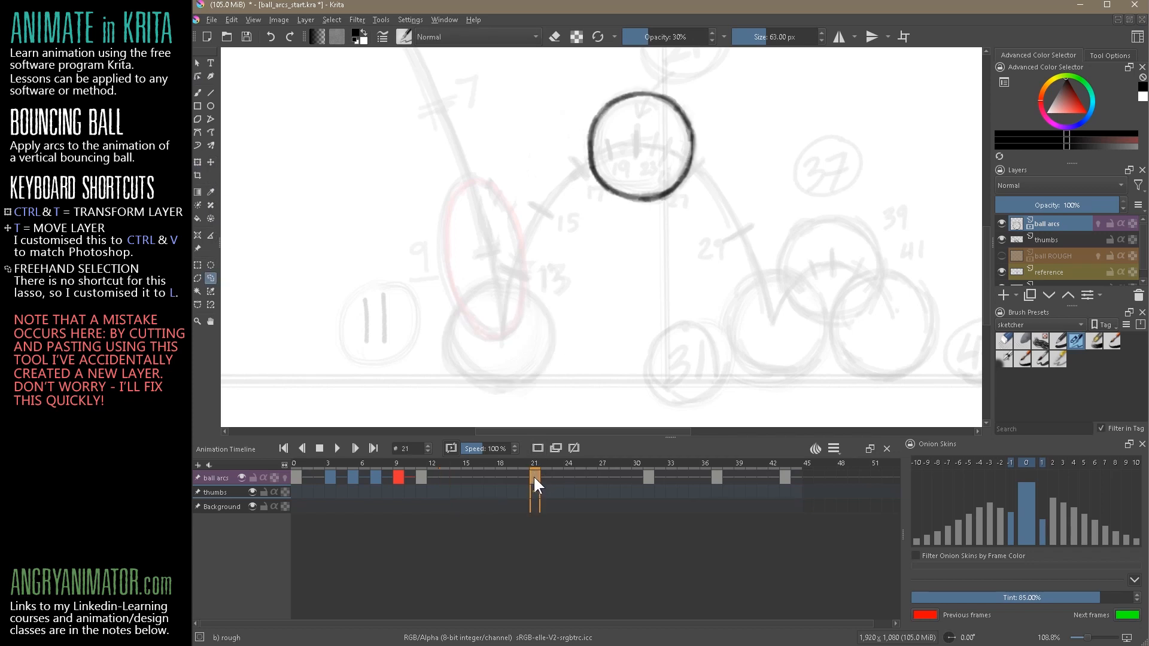
left_click_drag(459, 476, 443, 500)
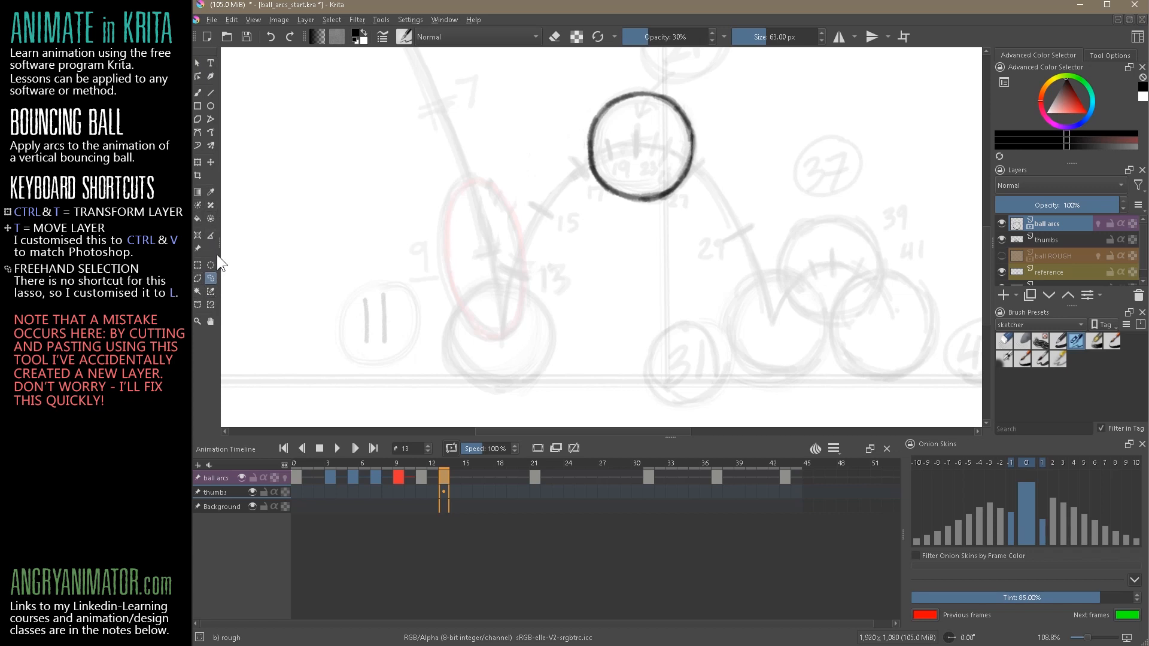
Move the copied ball at frame 13 down to the 13 mark on the thumbnail arc
left_click(210, 162)
mouse_move(661, 189)
left_mouse_down()
mouse_move(665, 201)
mouse_move(544, 313)
left_mouse_up()
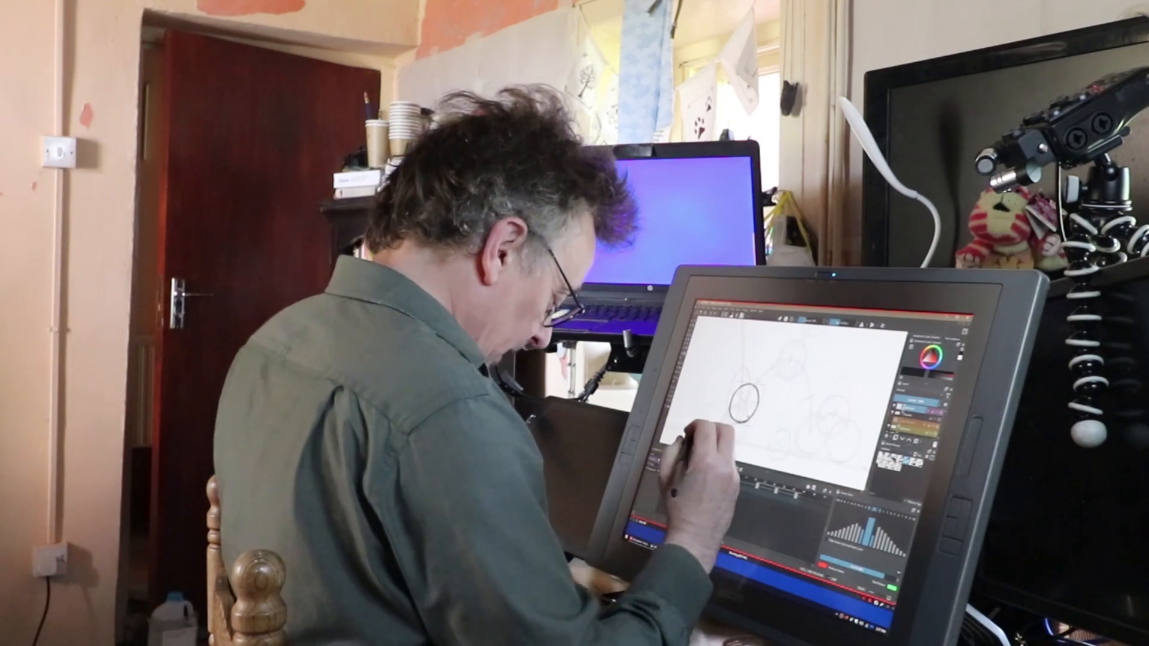
left_click(688, 466)
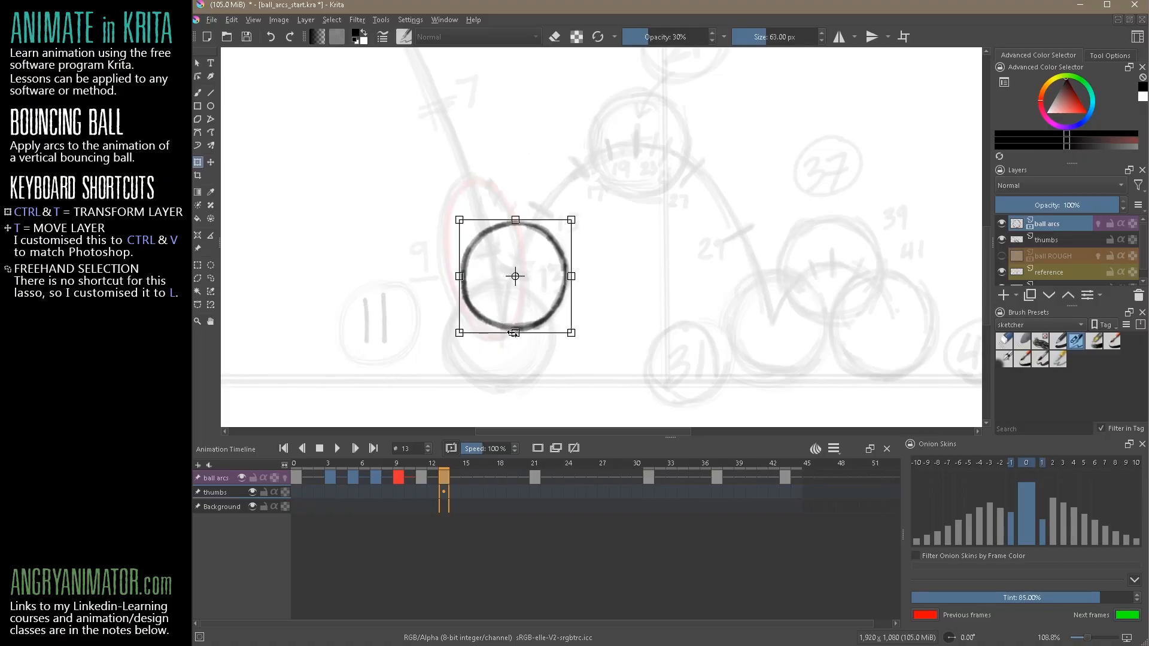
key("Return")
Transform the ball at frame 13 into a slightly taller, narrower stretch tilted along the rising arc
key("ctrl+t")
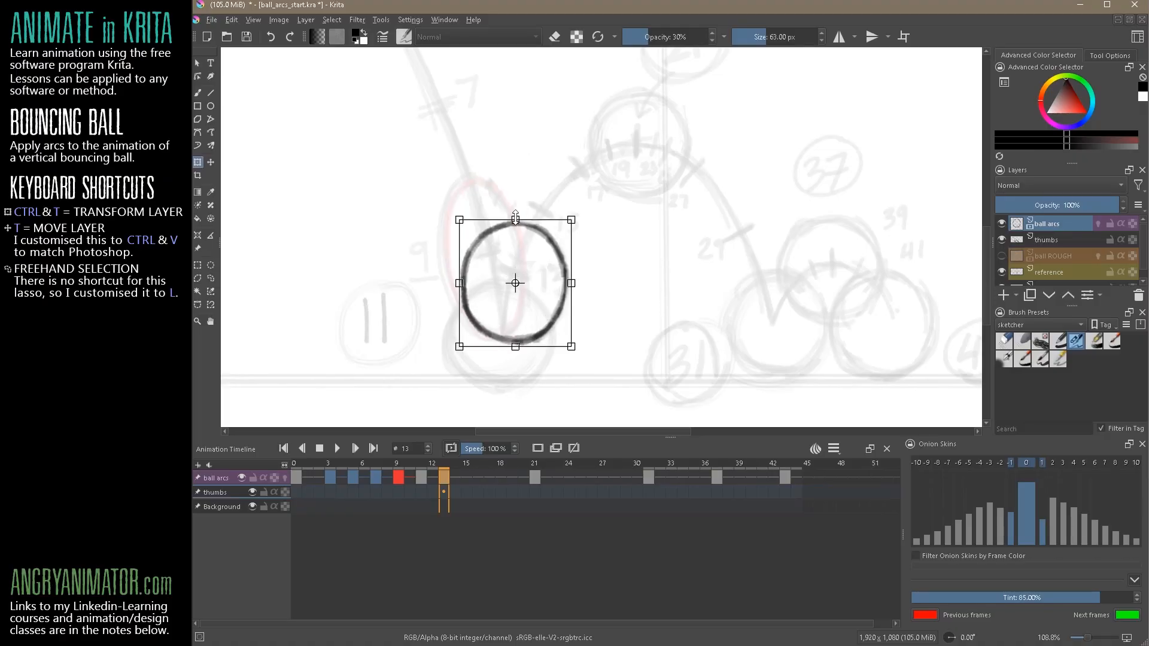
left_click_drag(586, 199, 597, 209)
left_click_drag(542, 329, 546, 313)
left_click_drag(575, 271, 570, 269)
left_click_drag(464, 253, 470, 255)
left_click_drag(577, 345, 571, 347)
left_click_drag(547, 305, 552, 304)
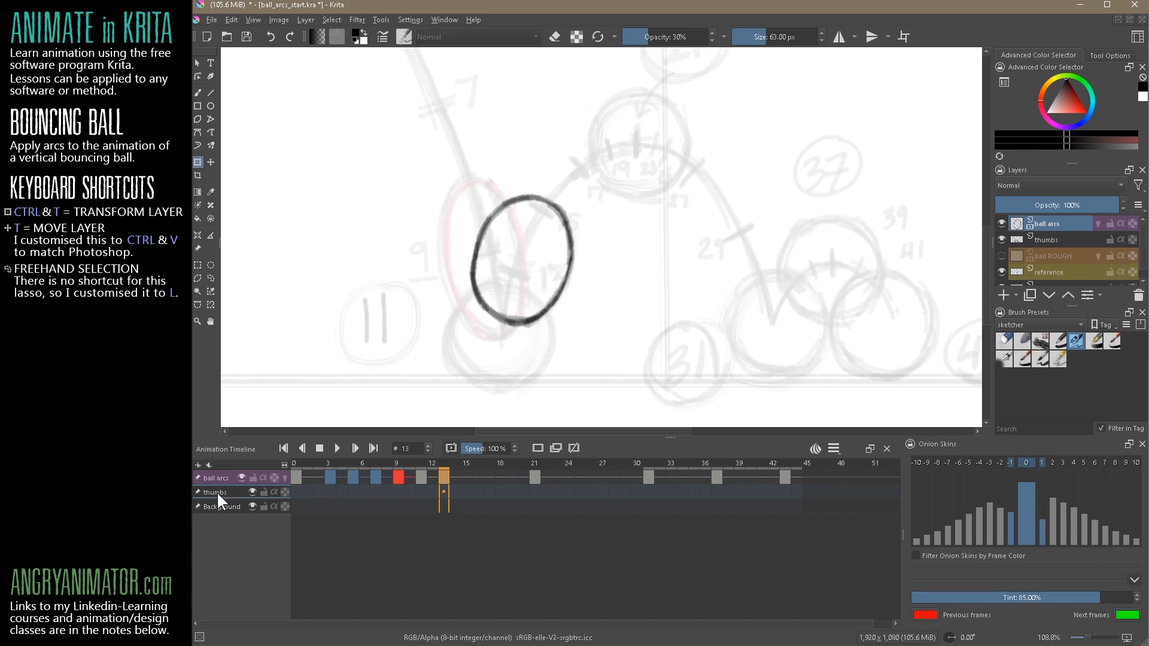
Hide the thumbs layer and turn on onion skins for the ball arcs layer to compare the frames around the impact
left_click(252, 492)
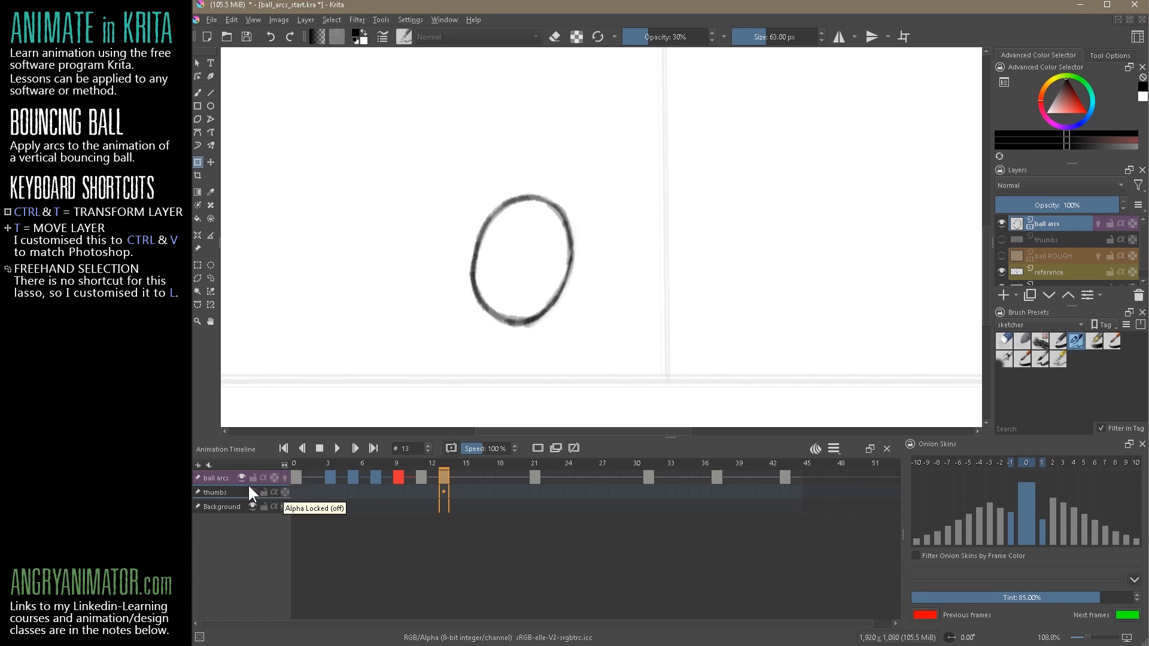
left_click(284, 478)
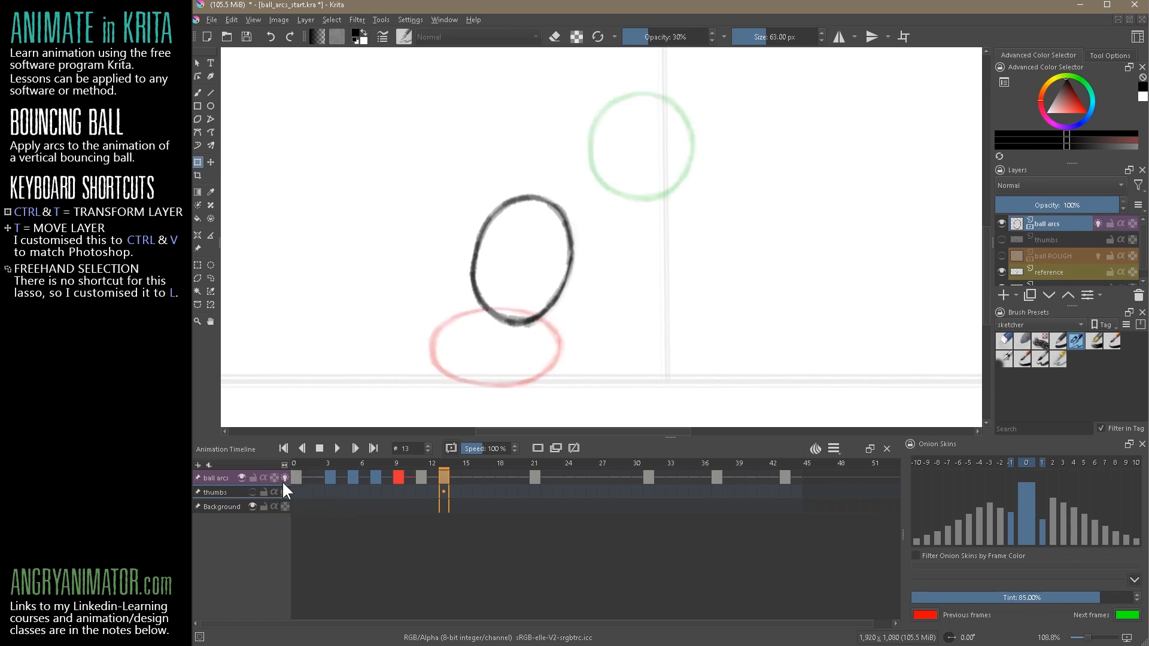
left_click(420, 482)
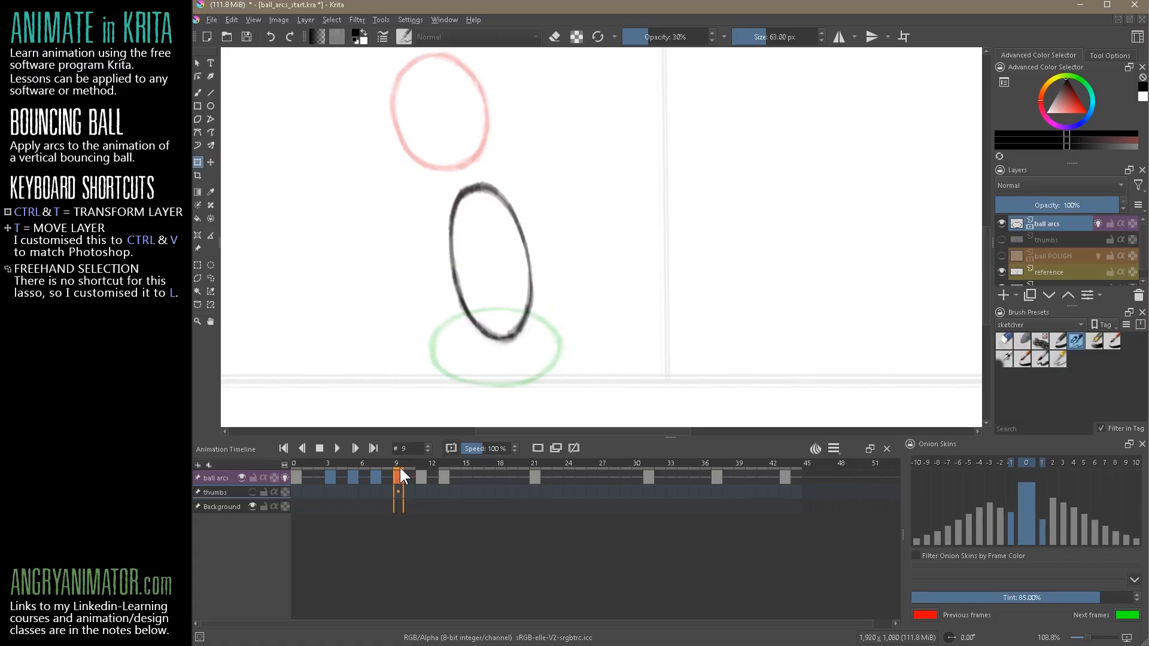
left_click(421, 477)
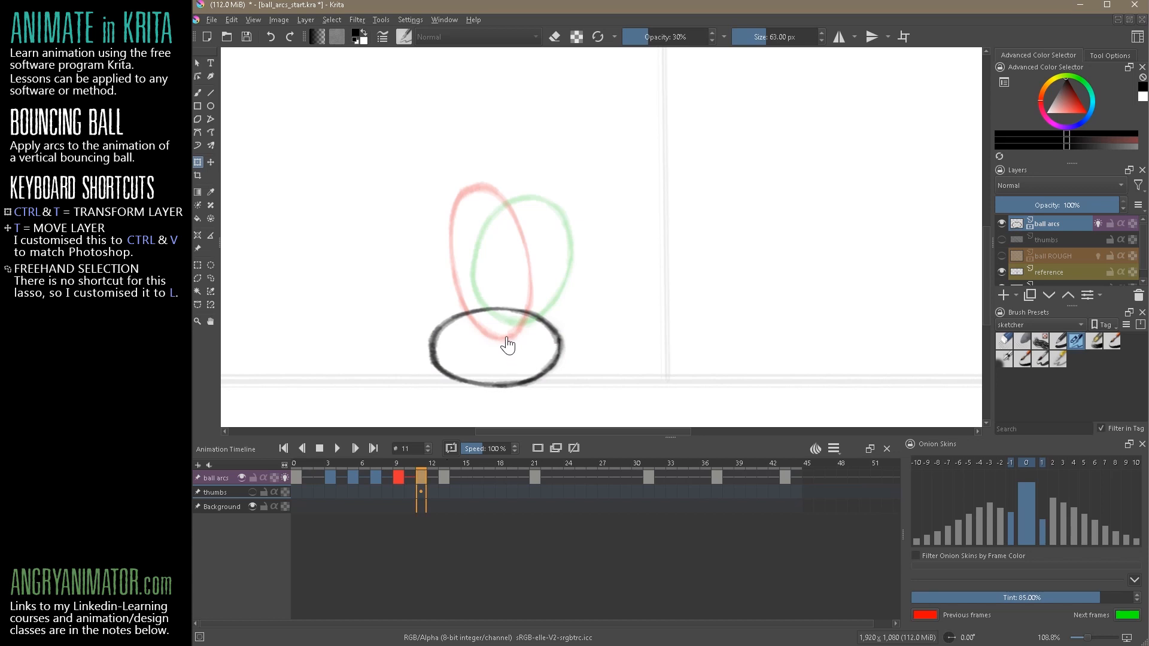
Move the stretched ball at frame 9 down to overlap the squashed ball more, checking it against frames 11 and 13
left_click(398, 476)
left_click_drag(525, 313, 524, 340)
left_click(419, 476)
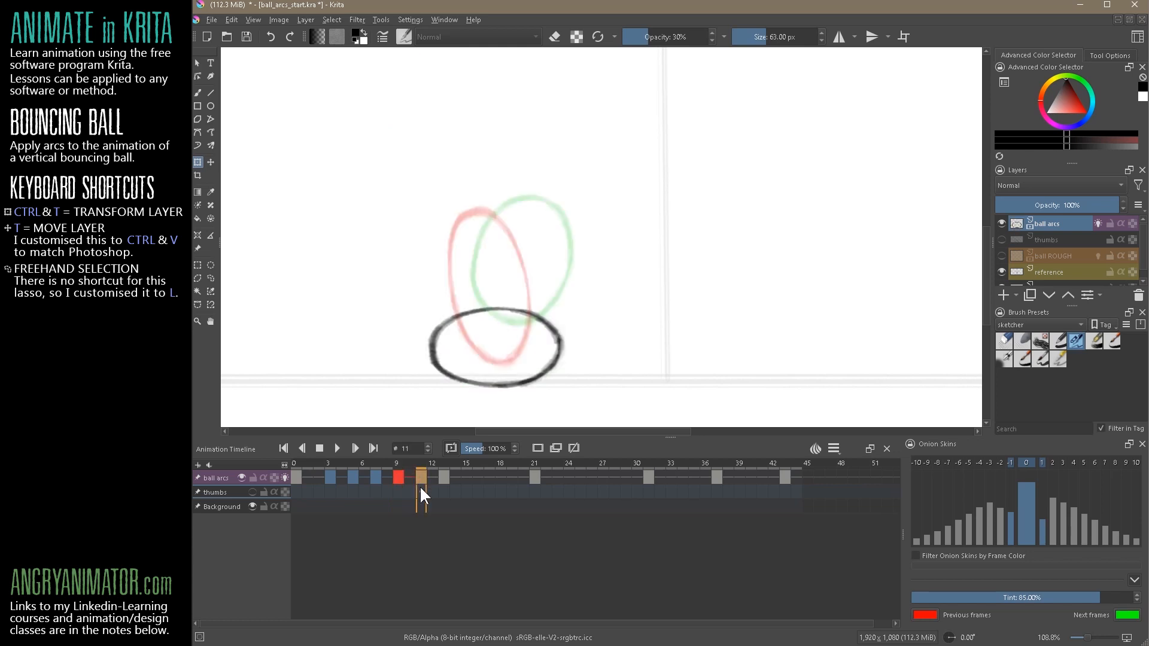
left_click(444, 477)
Show the thumbs layer again and adjust the ball at frame 13, slightly narrower and higher along the rising arc
left_click(253, 493)
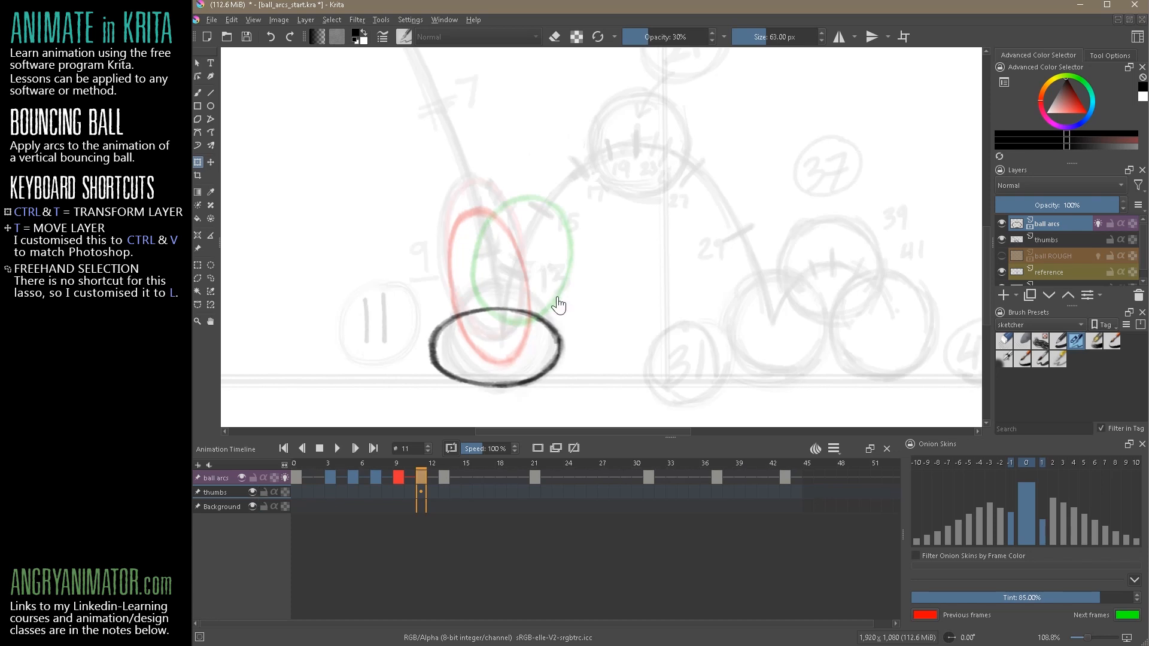
left_click(422, 476)
left_click(444, 476)
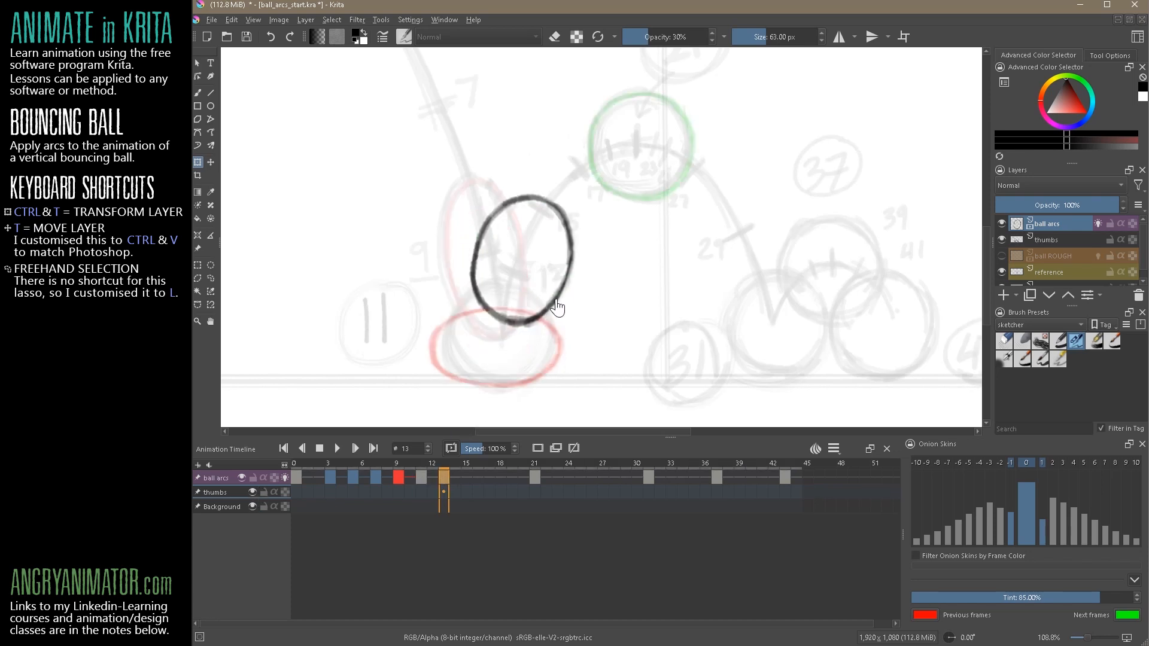
left_click_drag(553, 300, 557, 297)
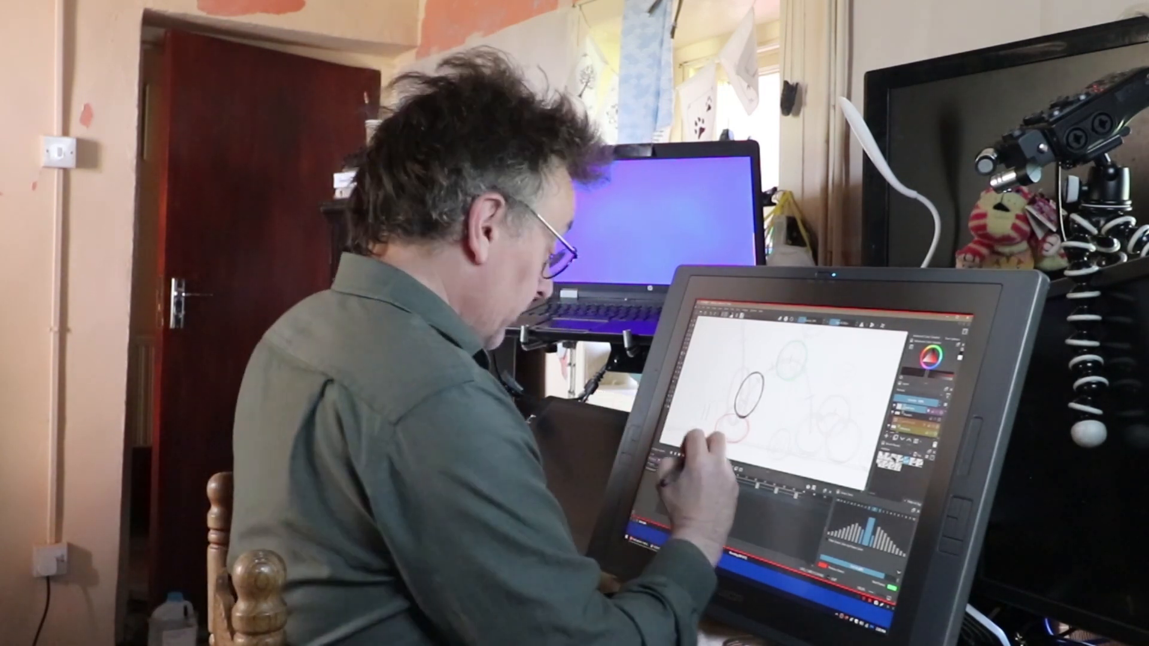
Label the keyframe at frame 13 blue and flip between frames 11 and 13 to check the rebound
right_click(704, 472)
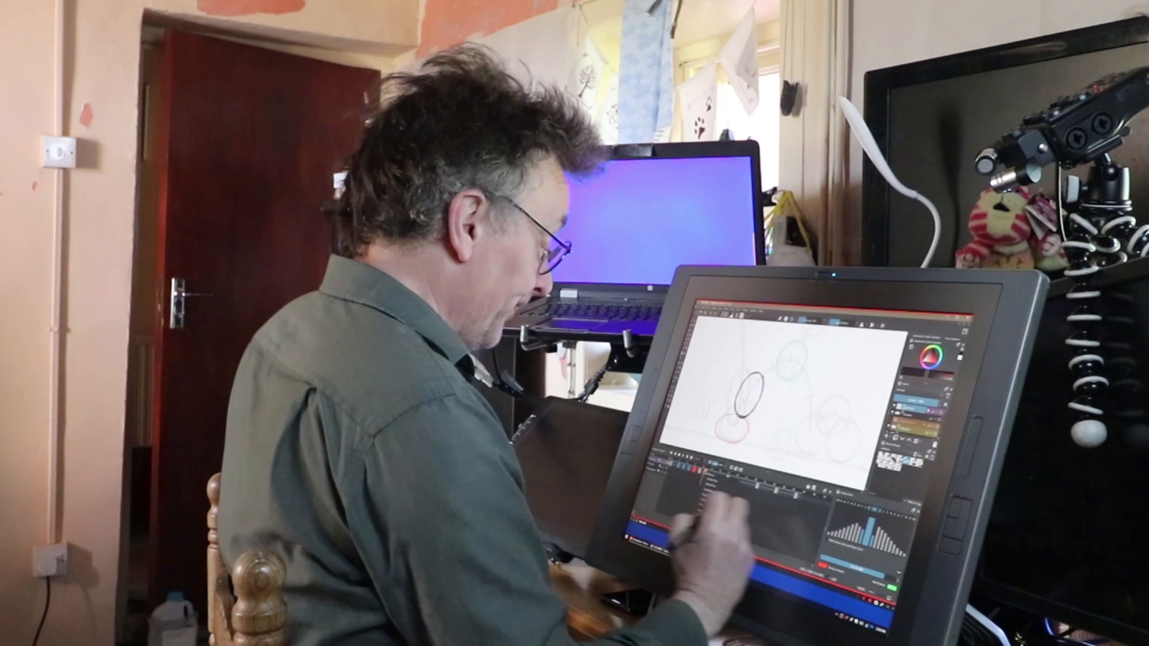
left_click(755, 528)
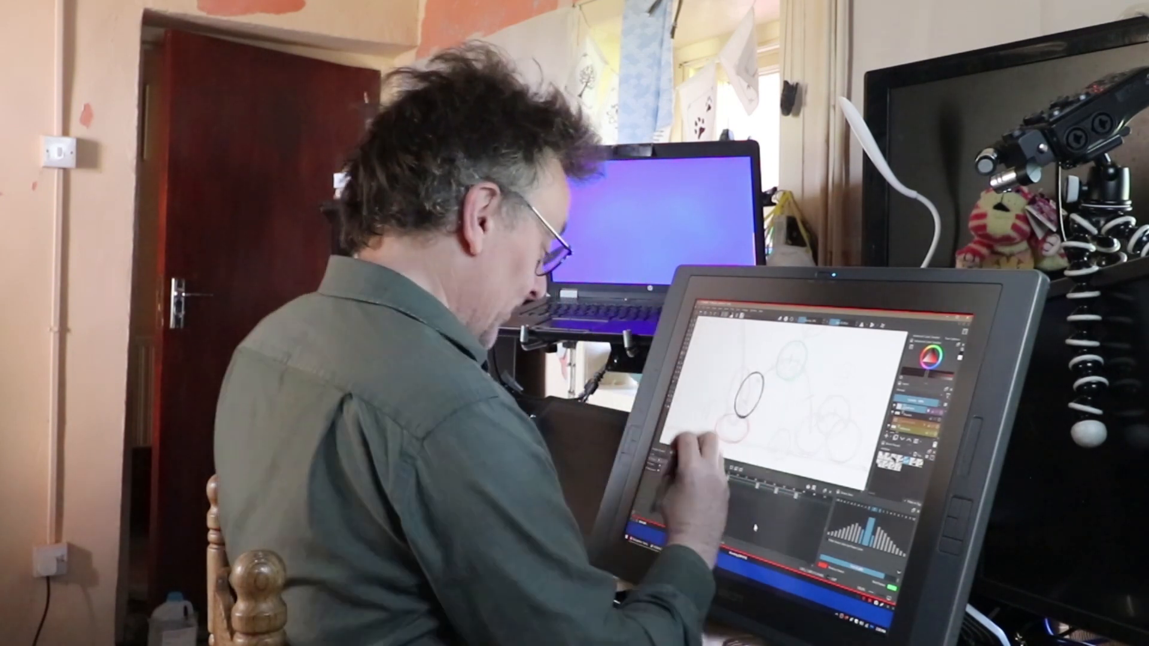
left_click(696, 470)
left_click(704, 473)
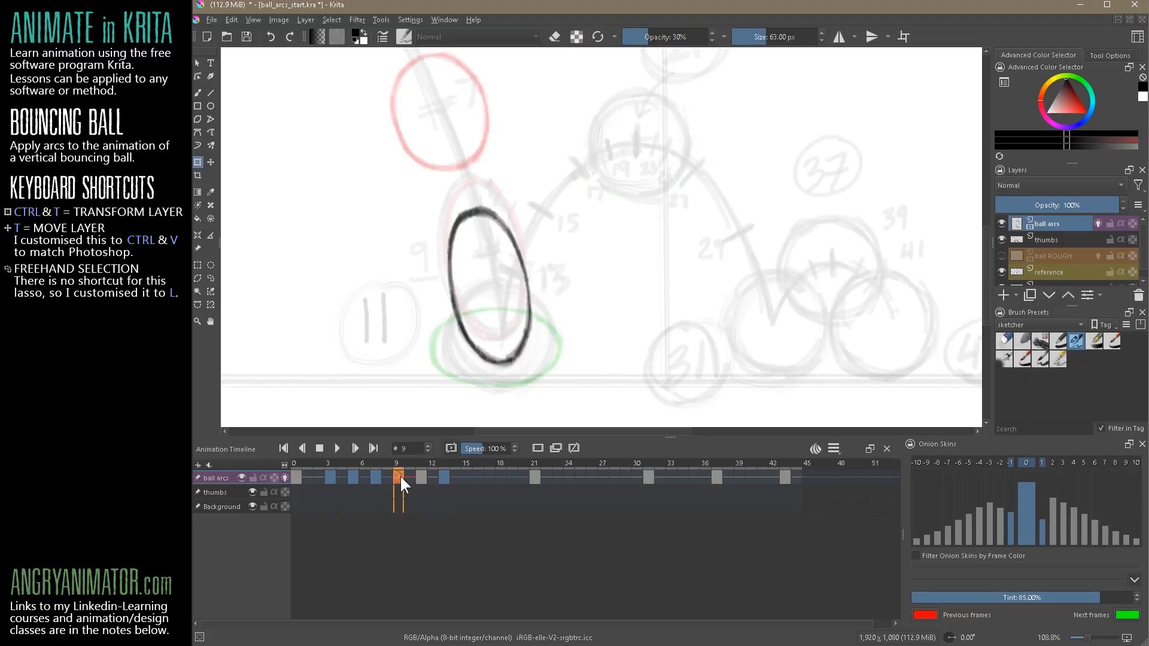
left_click(422, 476)
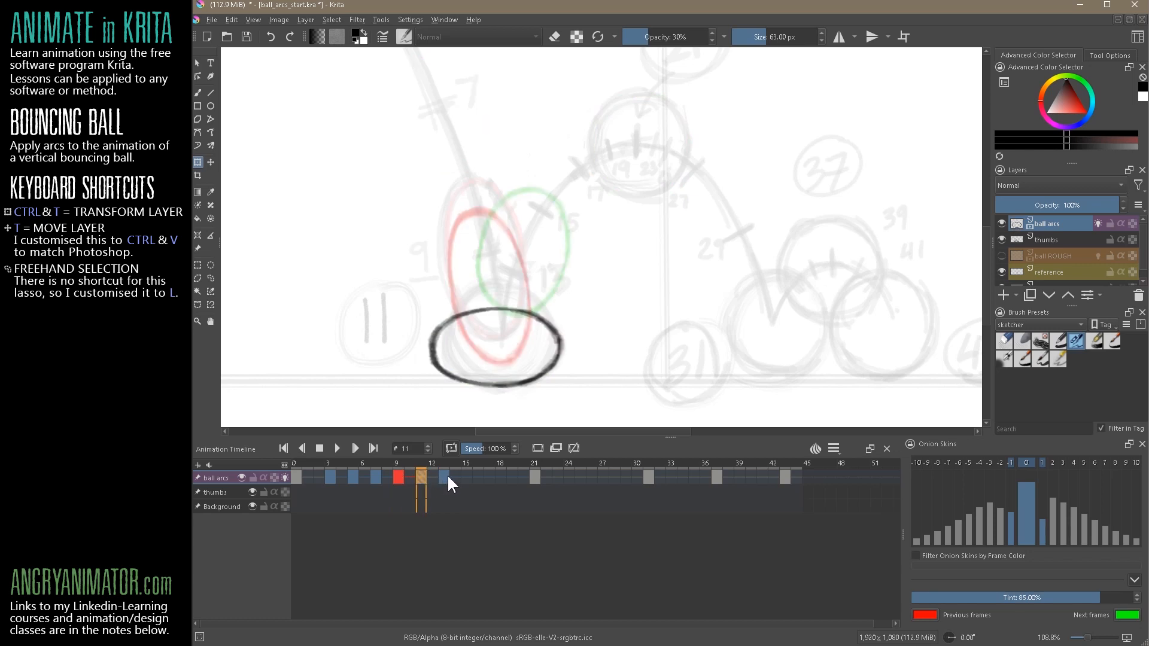
left_click(444, 477)
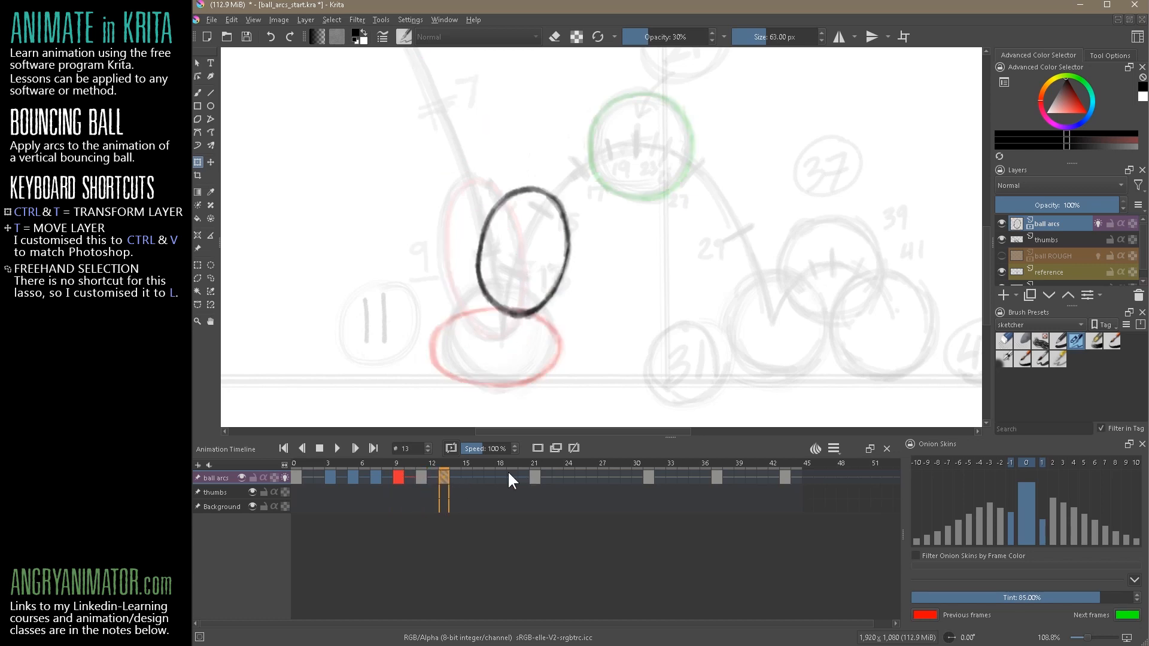
left_click(417, 482)
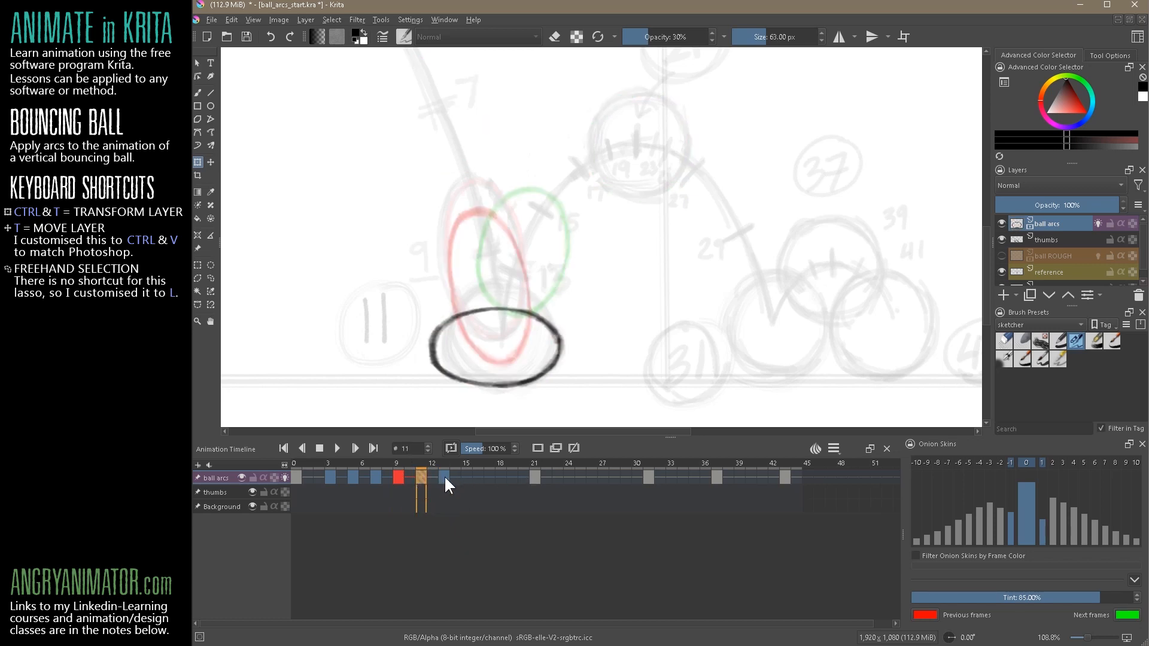
left_click(444, 477)
Set the colour label of the keyframe at frame 13 to red and go to frame 21
right_click(441, 476)
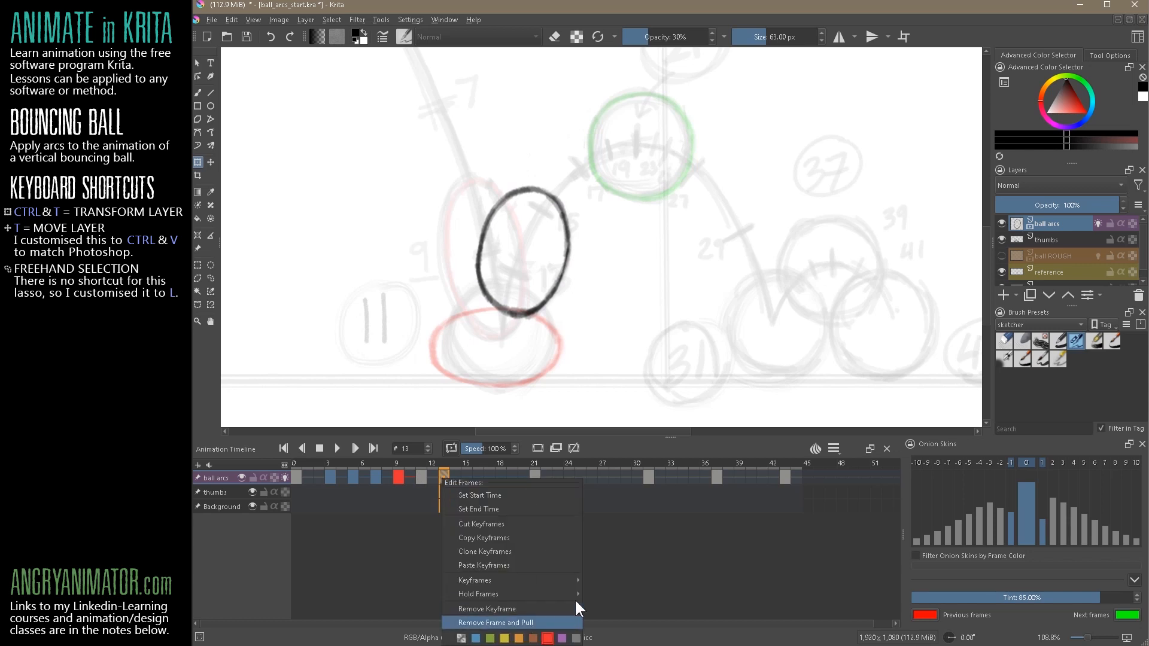
left_click(622, 568)
left_click(535, 477)
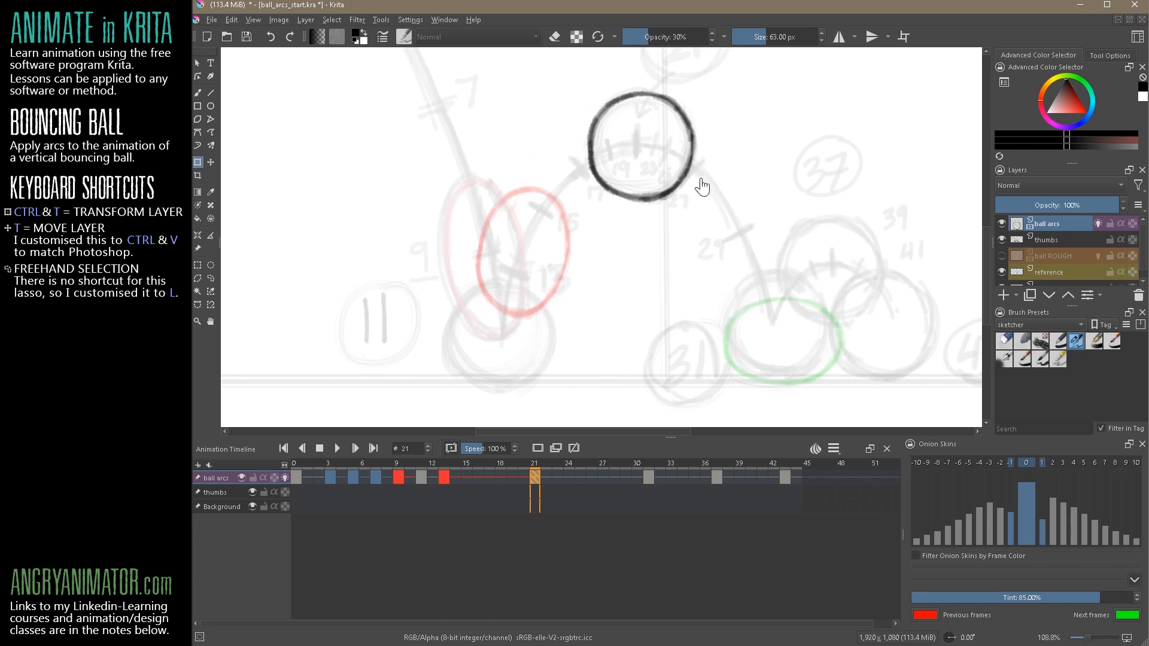
Copy the ball from frame 21 to frame 15, place it on the rising arc and label the keyframe blue
left_click_drag(532, 476, 466, 479)
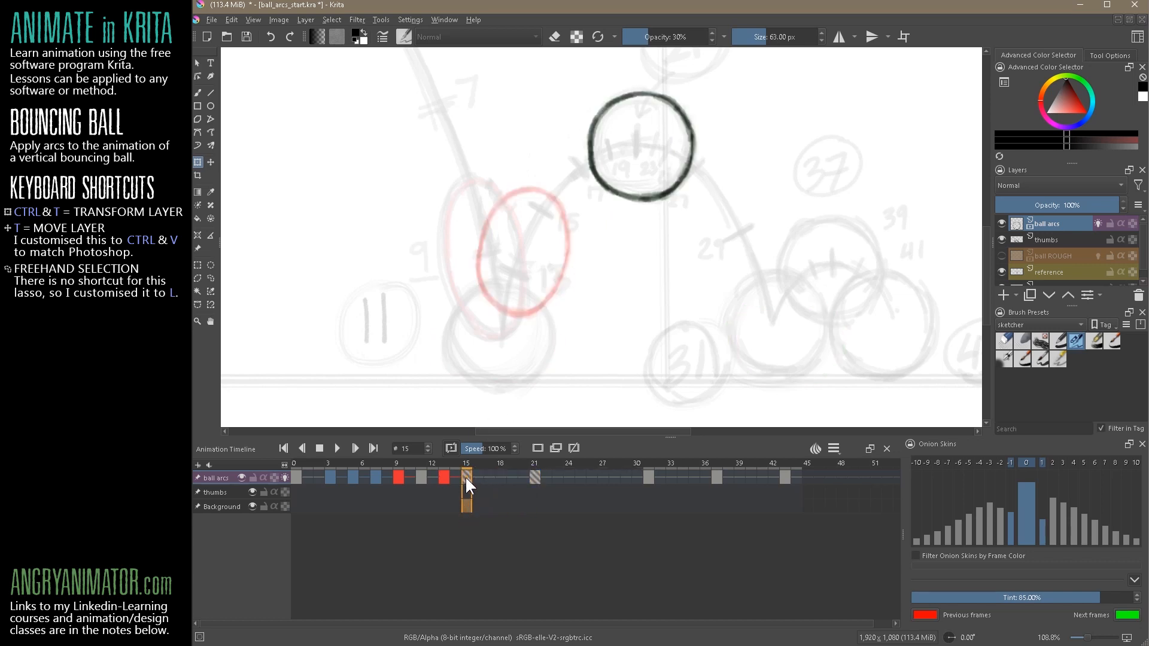
left_click_drag(664, 191, 566, 256)
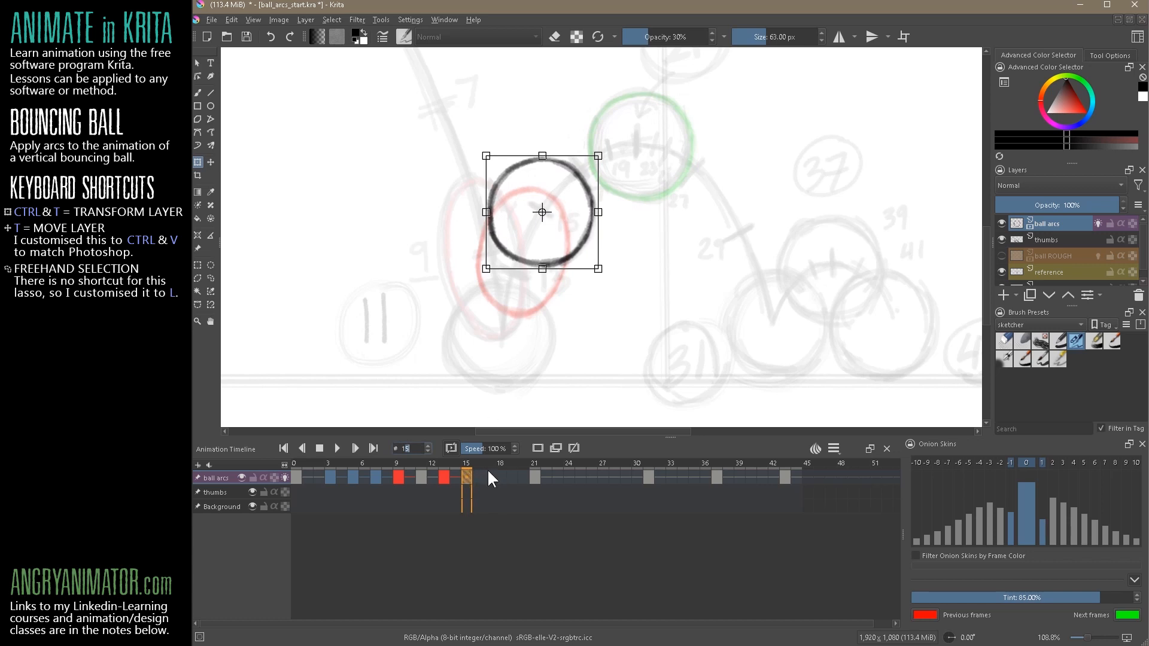
key("Return")
right_click(464, 472)
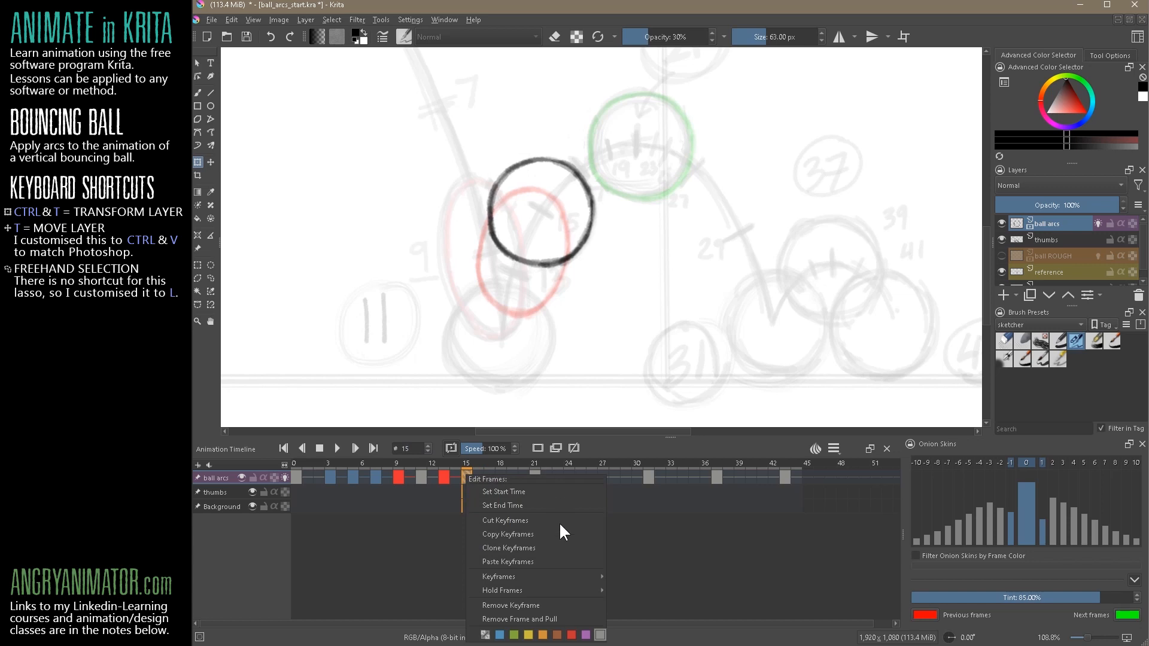
left_click(478, 551)
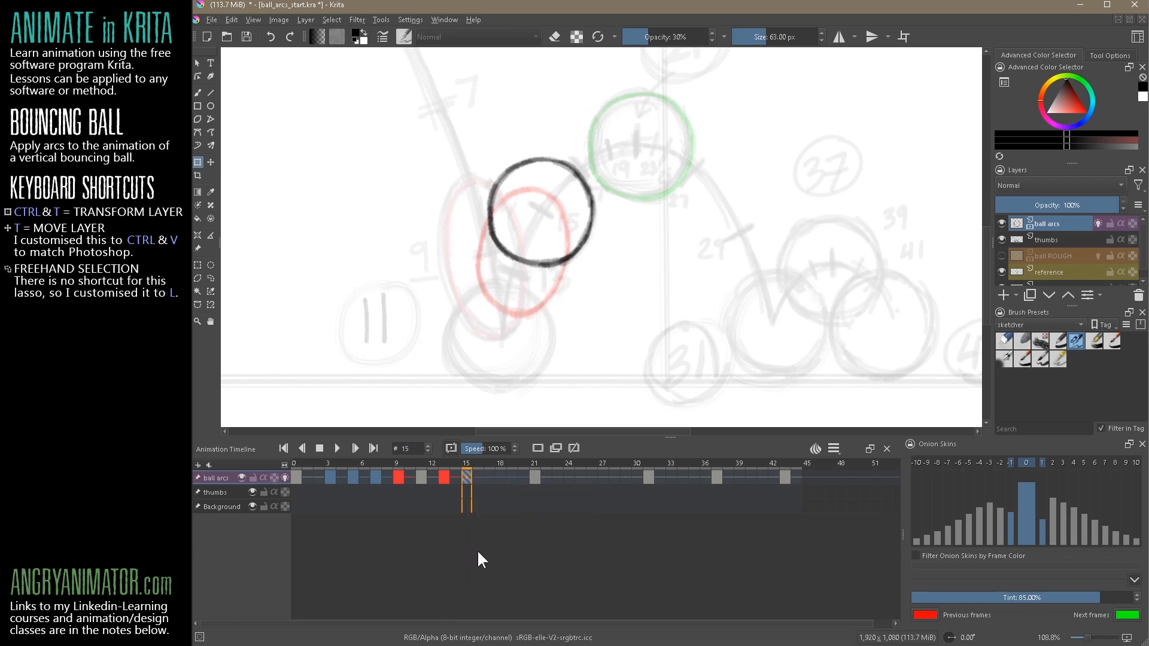
Add in-between balls at frames 17 and 19, moving them up the rising arc and rotating the ball at 19
left_click(488, 476)
key("ctrl+t")
left_click_drag(578, 249, 618, 205)
left_click(514, 478)
left_click_drag(614, 212, 660, 230)
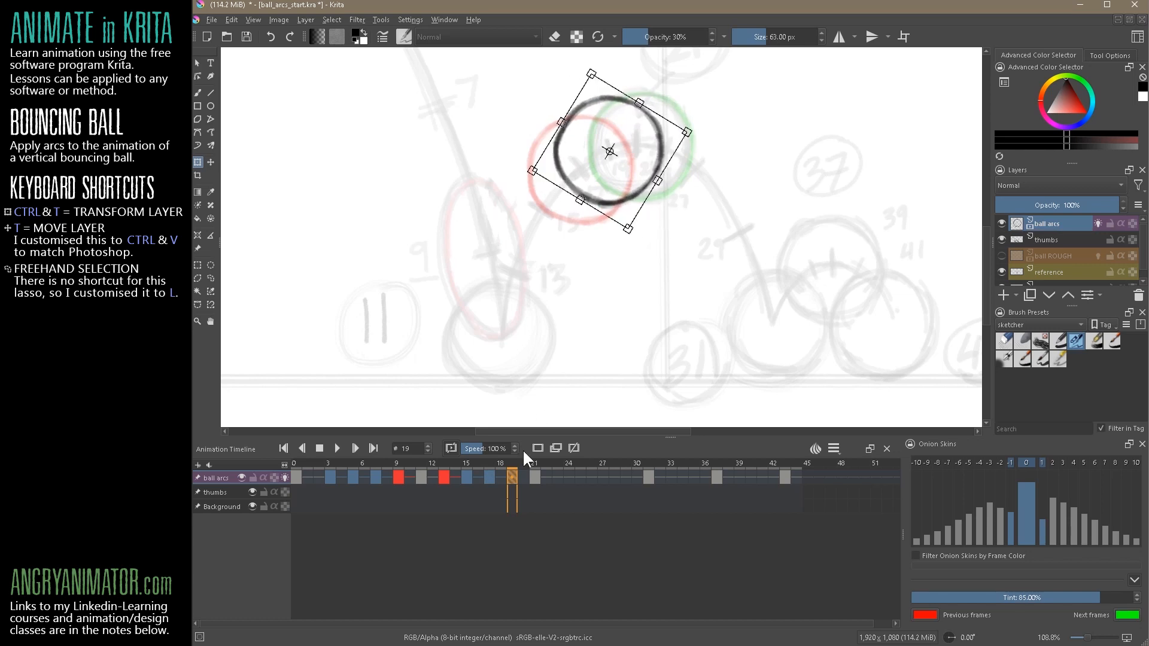
Rotate the ball at frame 17 slightly and return to frame 19 to compare
left_click(490, 479)
left_click(604, 219)
left_click_drag(651, 230, 620, 236)
left_click(512, 478)
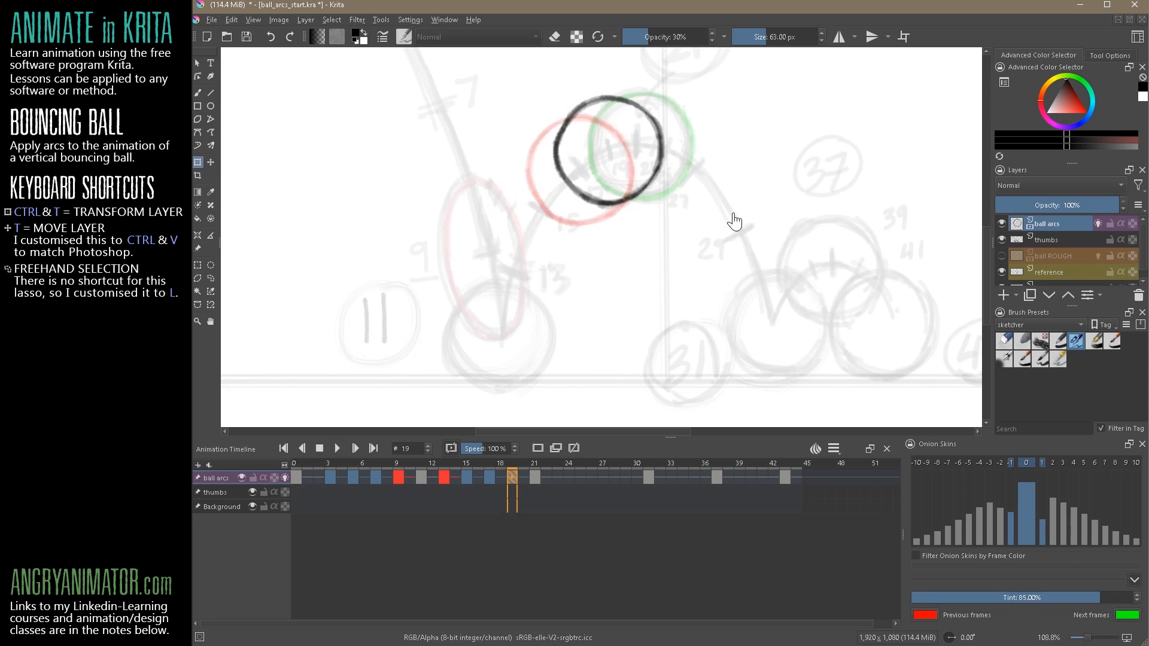
Hide the thumbs layer and play the animation from frame 0 to check the first bounce, then stop it
scroll(737, 240, "down", 6)
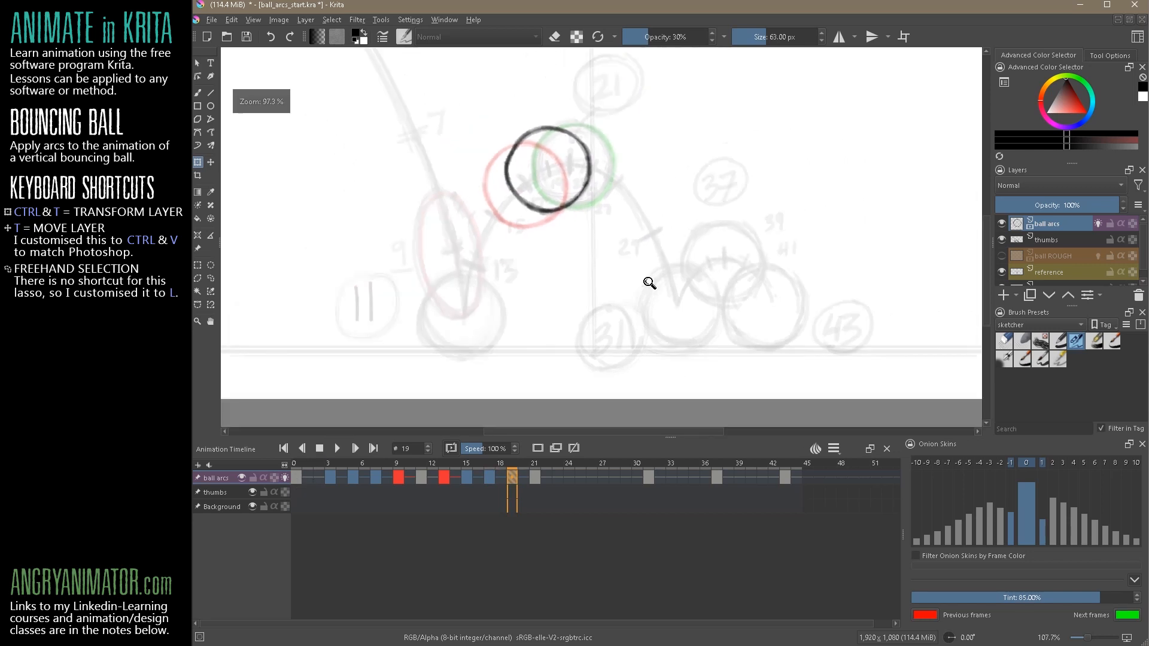
left_click_drag(789, 221, 726, 235)
left_click(299, 477)
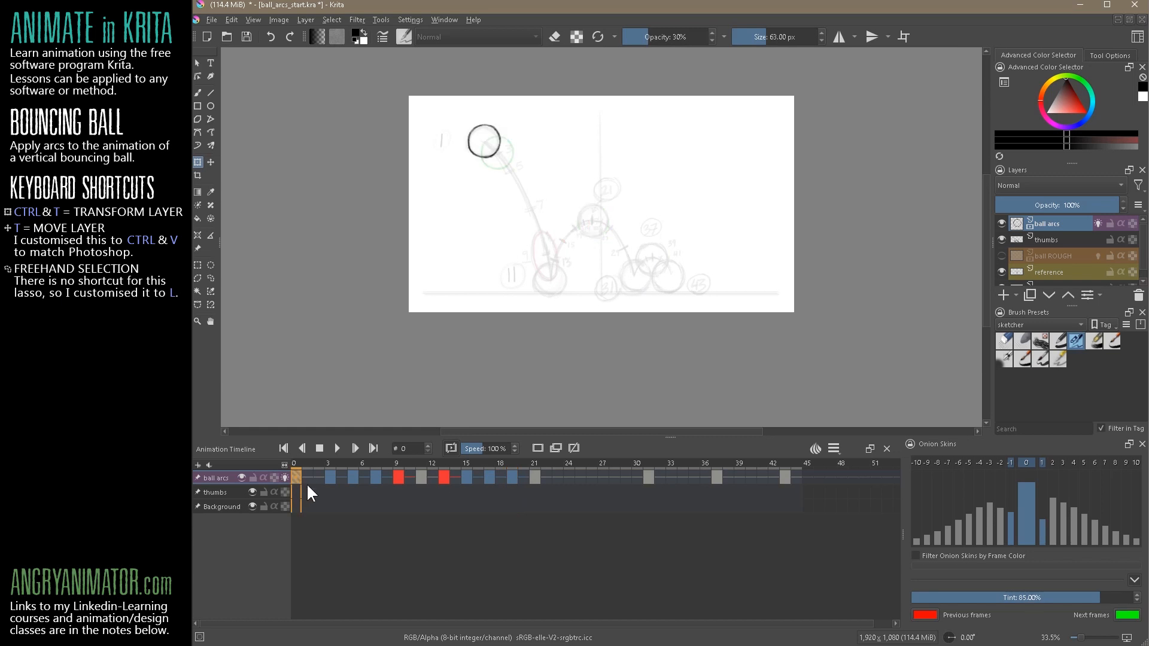
left_click(252, 491)
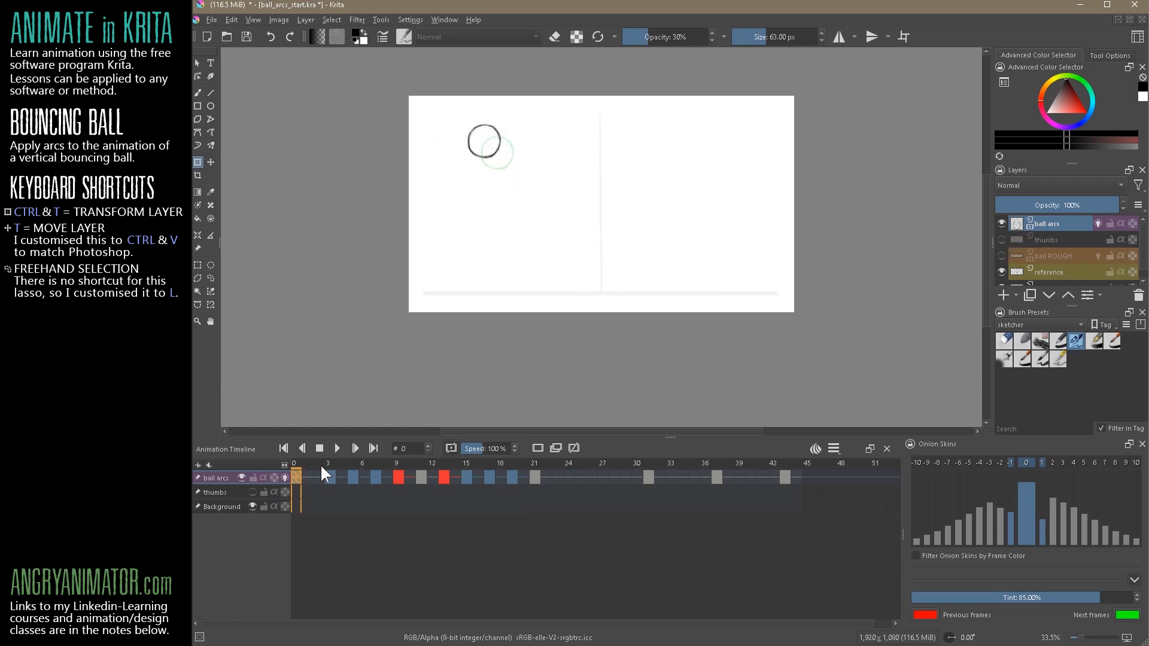
left_click(335, 449)
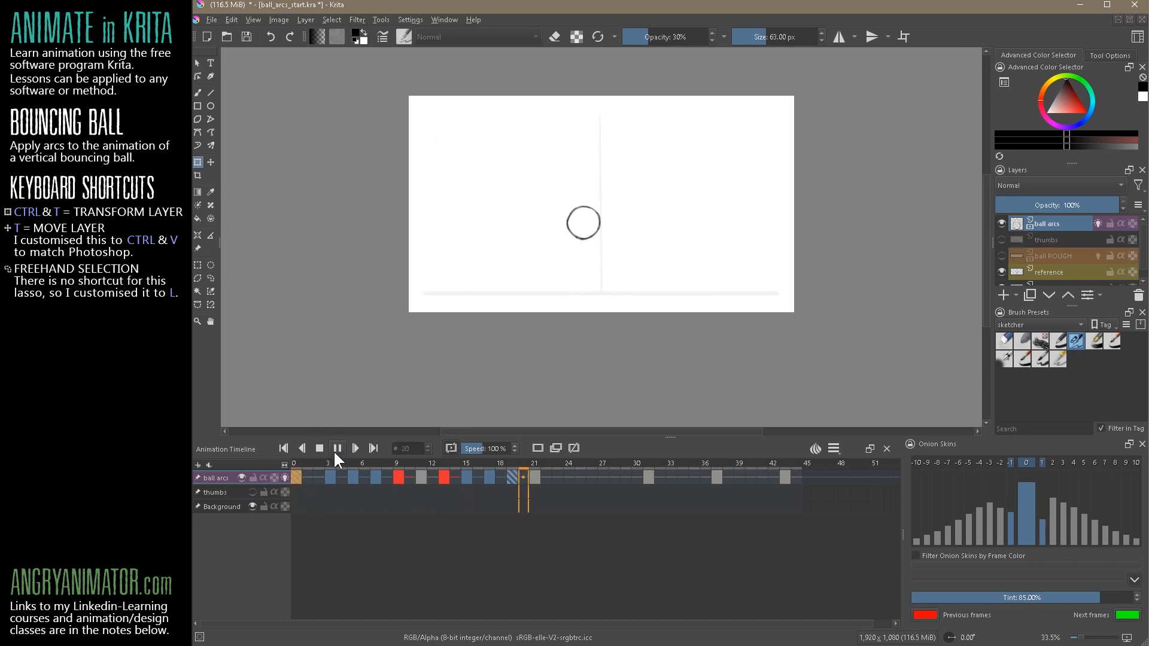
left_click(319, 449)
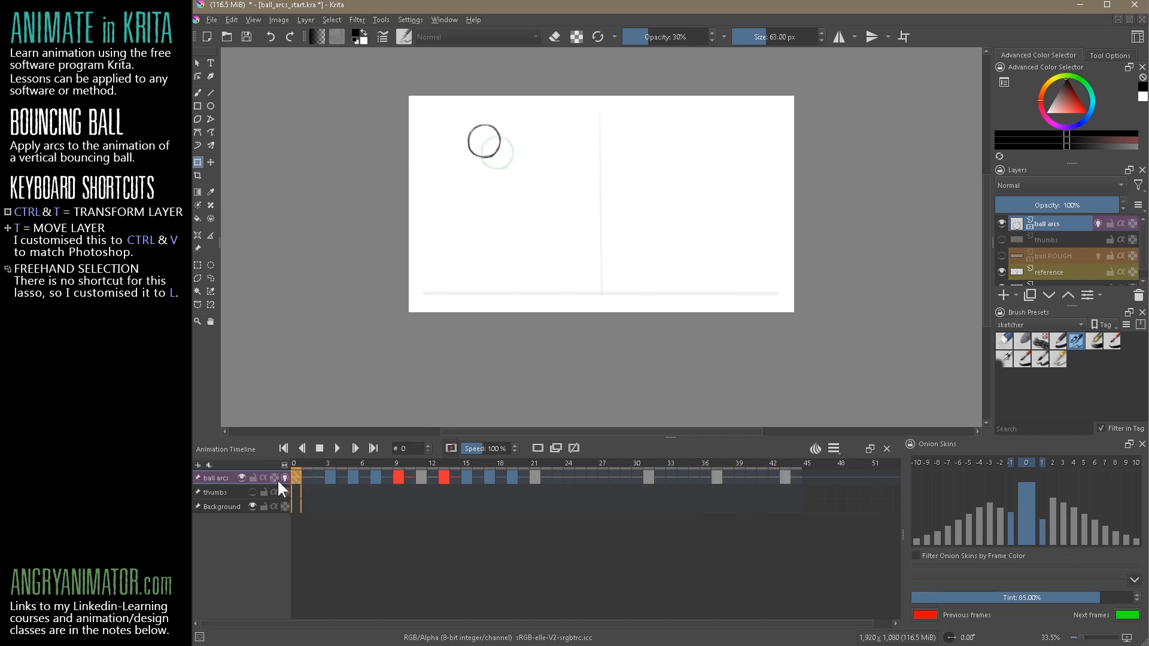
left_click(320, 450)
Show the thumbs layer, copy the ball from frame 21 to frame 27 and move it onto the falling arc
left_click(252, 492)
left_click_drag(642, 252, 742, 143)
left_click_drag(712, 249, 726, 281)
left_click(648, 478)
left_click_drag(534, 479, 603, 479)
left_click_drag(549, 195, 651, 285)
Copy the ball from frame 21 to frames 25 and 23, placing each slightly further along the falling arc
left_click_drag(534, 478, 581, 479)
left_click_drag(548, 194, 602, 228)
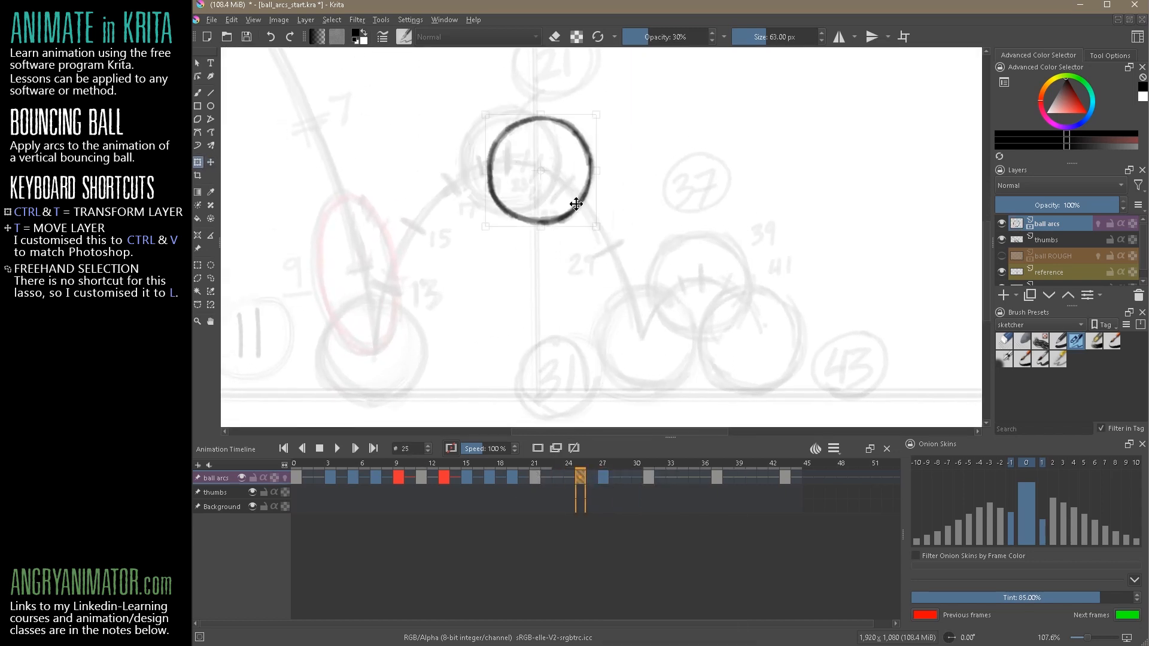
left_click_drag(534, 478, 558, 478)
left_click_drag(548, 194, 566, 202)
Copy the balls from frame 27 to 29 and 31 to 33, reposition both around the second impact, and label frame 33 red
left_click_drag(603, 477, 626, 478)
left_click_drag(600, 263, 616, 310)
left_click_drag(658, 239, 515, 227)
left_click(717, 477)
left_click_drag(649, 478, 671, 477)
left_click_drag(547, 266, 531, 261)
right_click(671, 478)
left_click(782, 636)
Copy the ball from frame 37 to frames 39 and 41, lower it along the last small arc, and label frame 41 blue
left_click_drag(717, 477, 739, 477)
left_click_drag(739, 477, 762, 477)
left_click_drag(577, 313, 597, 328)
right_click(762, 478)
left_click(797, 635)
Hide the thumbs layer, view the whole canvas and play the complete animation from frame 0, then stop it
left_click_drag(896, 375, 728, 299)
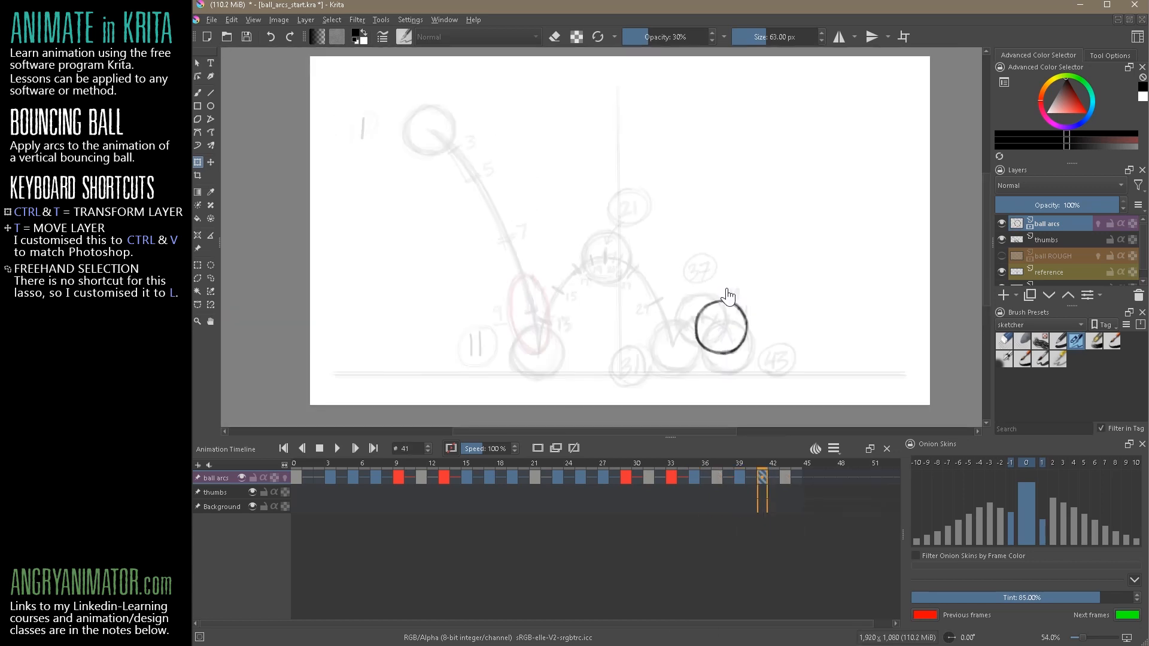
left_click(252, 492)
left_click(295, 477)
left_click(337, 448)
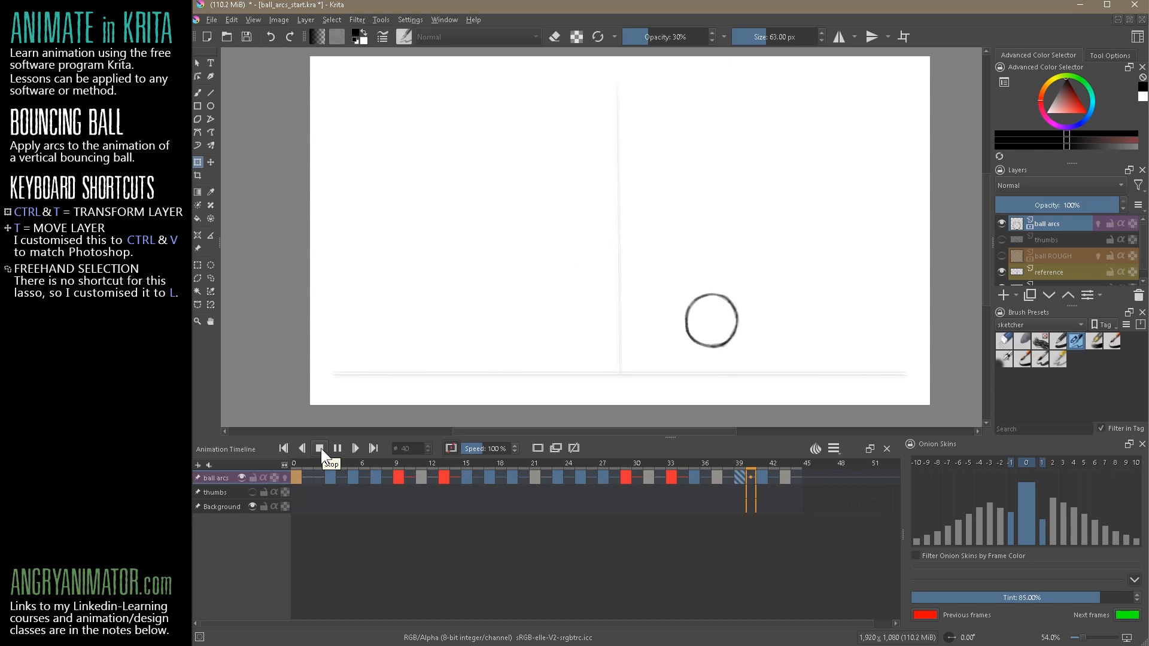
left_click(785, 476)
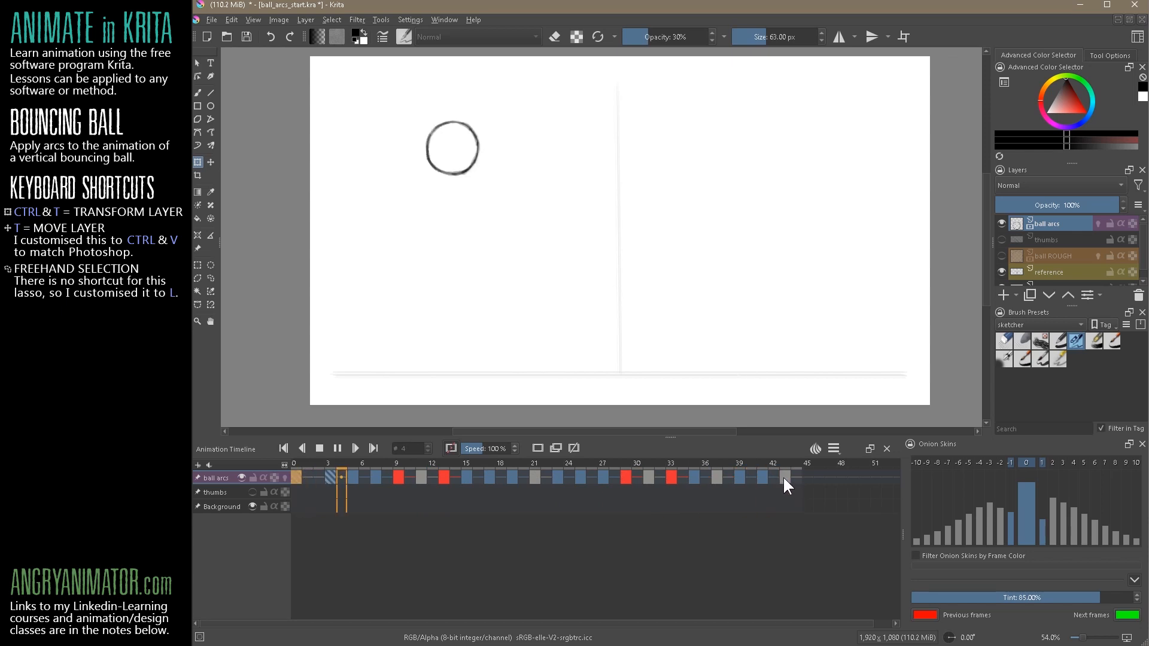
left_click(318, 448)
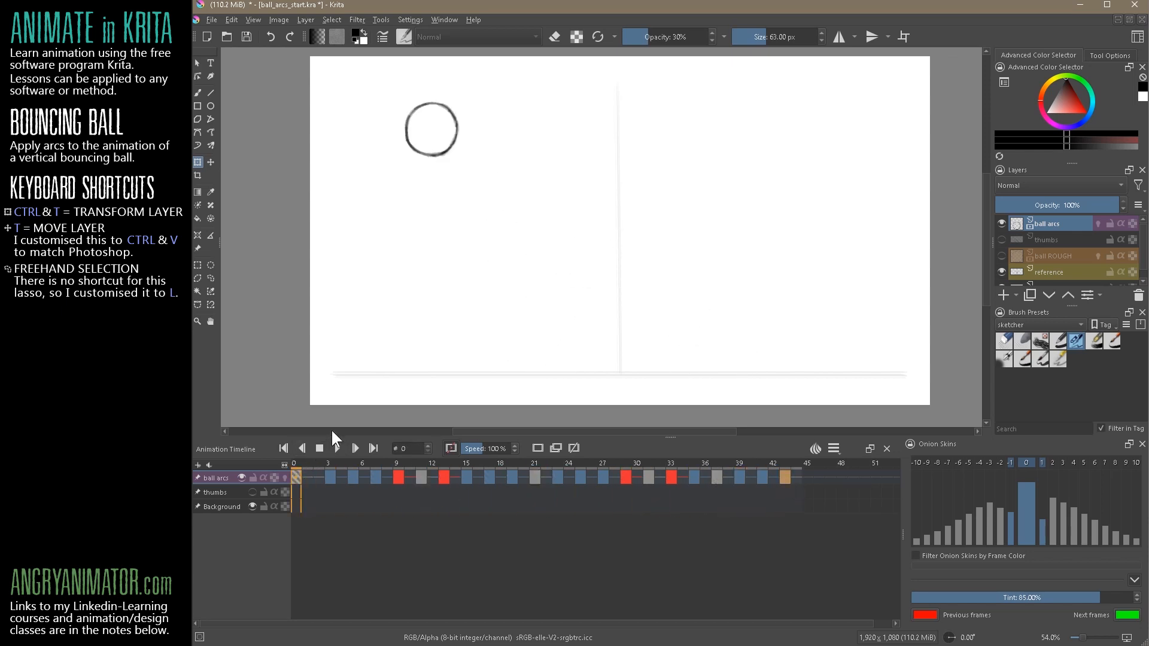
Extend the clip end to frame 50 and replay the animation from the first frame
left_click(833, 448)
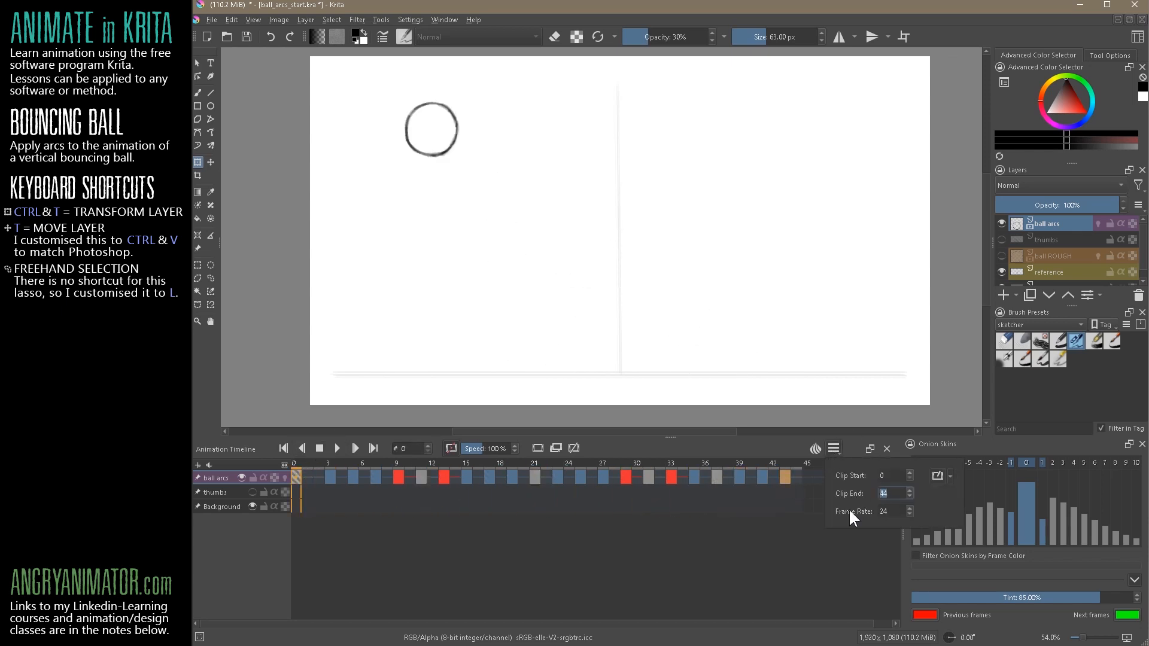
type("50")
left_click(798, 548)
left_click(795, 476)
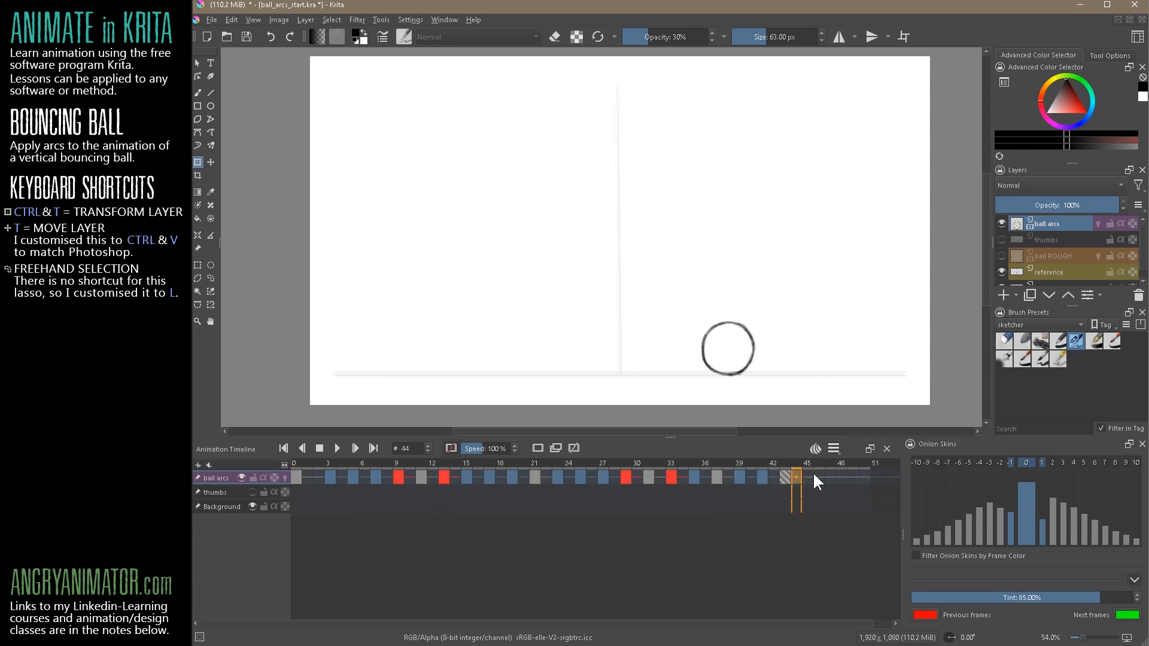
left_click(295, 477)
left_click(337, 448)
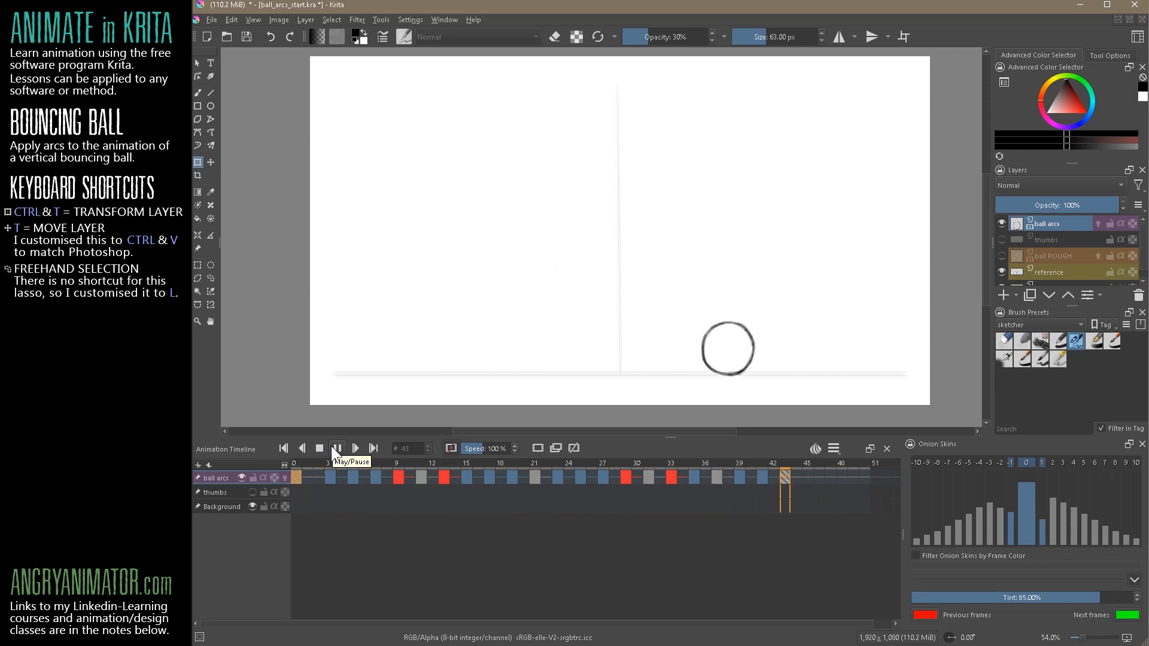
From frame 0, enable onion skins for the next frames 2, 3, 4, 6, 7, 9 and 10
left_click(293, 477)
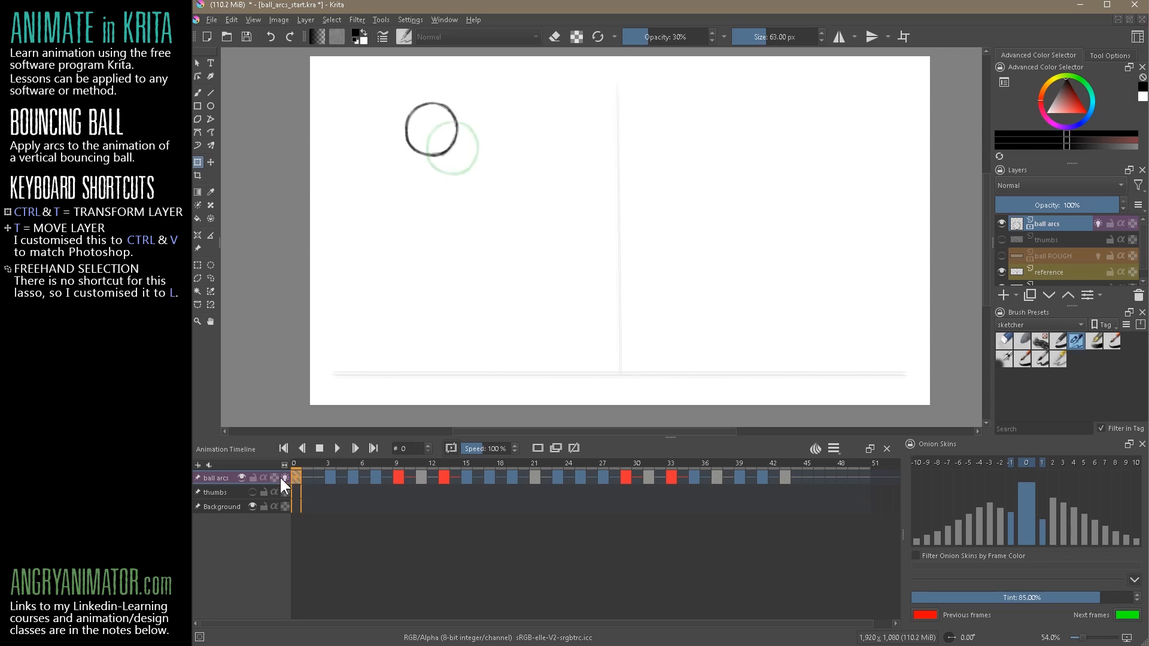
left_click(1053, 535)
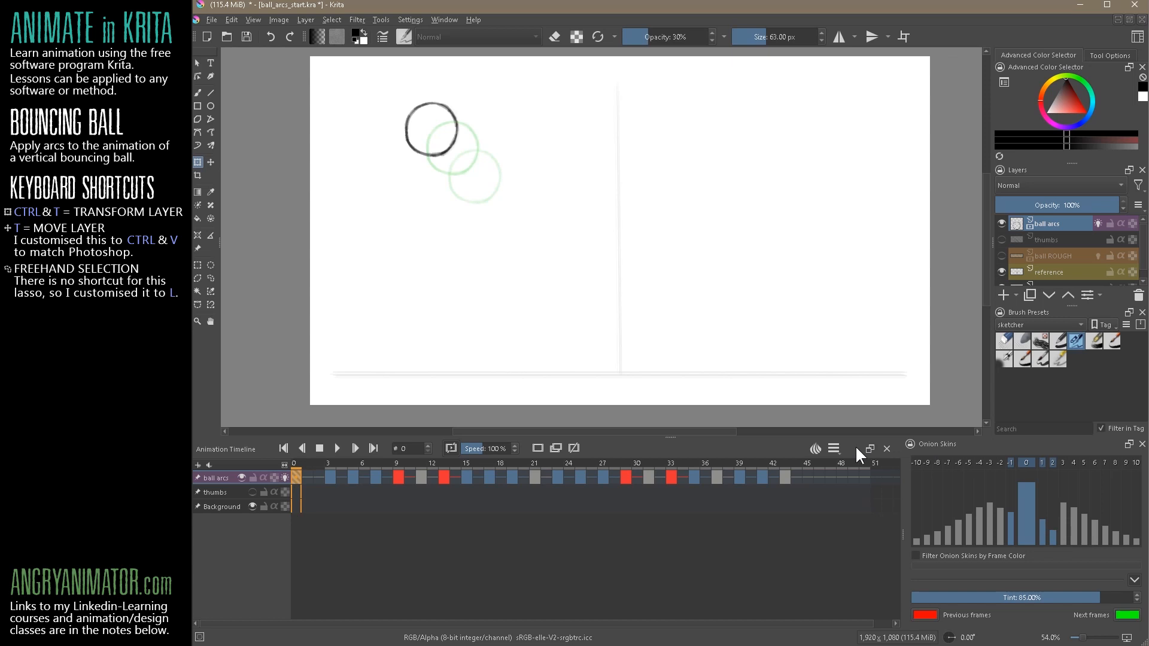
left_click(834, 449)
left_click(816, 450)
left_click(1063, 452)
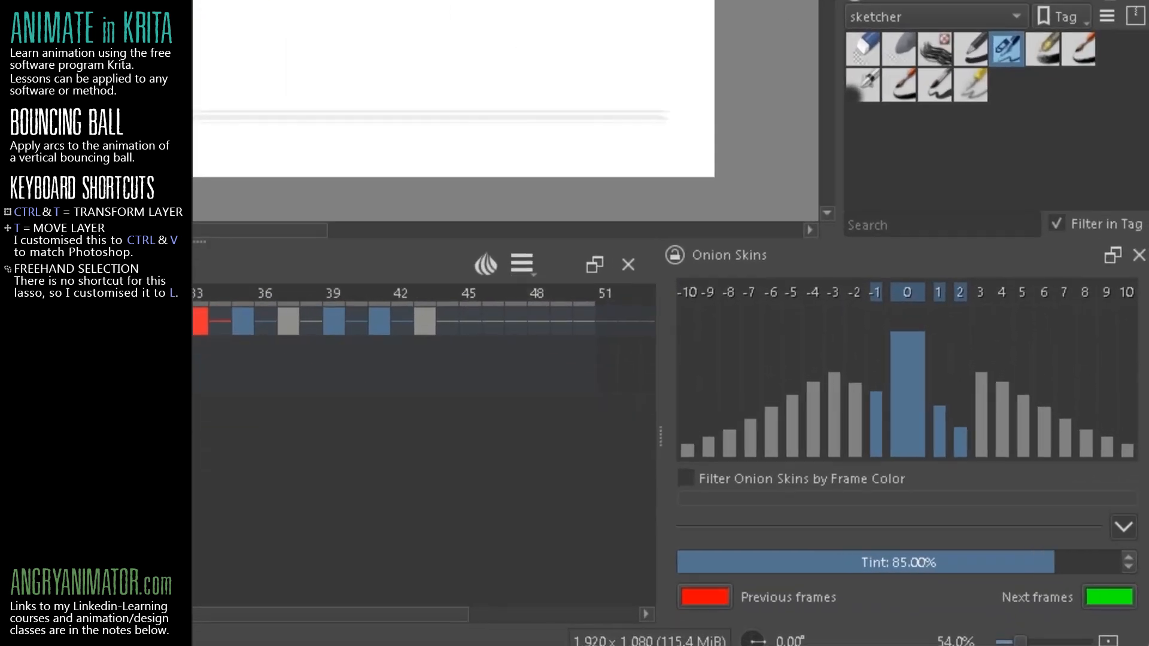
left_click(1063, 465)
left_click(1074, 465)
left_click(1095, 465)
left_click(1105, 464)
left_click(1105, 291)
left_click(1126, 292)
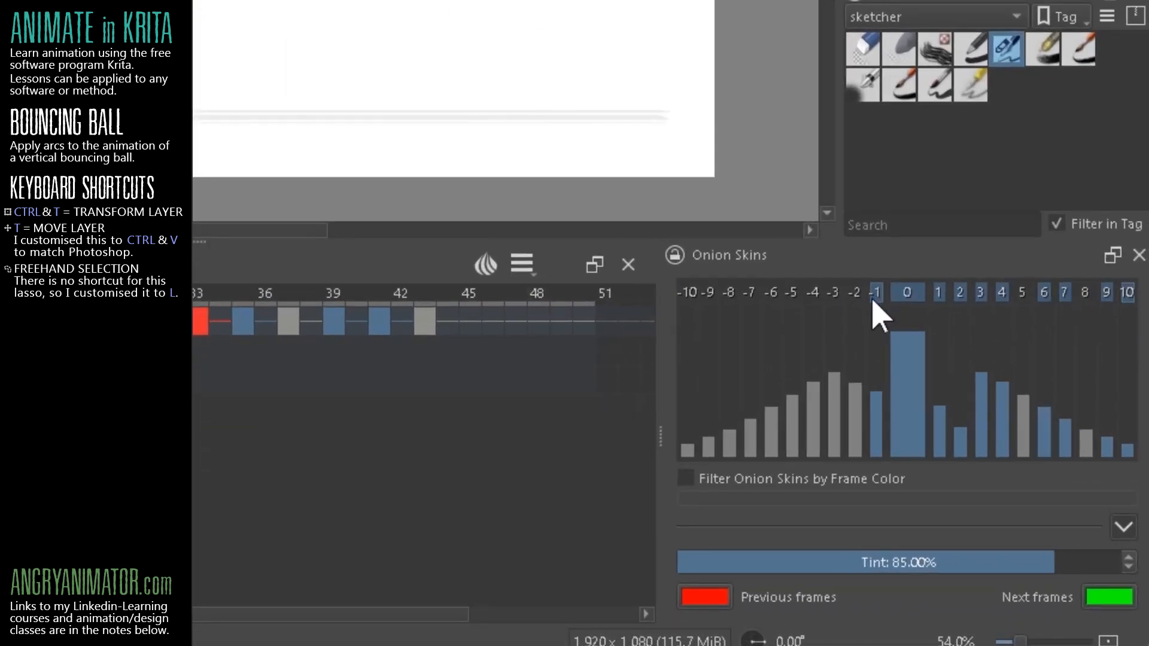
Enable onion skins for previous frames 2 through 10 and the missing next frames 5 and 8
left_click(854, 294)
left_click(832, 294)
left_click(812, 293)
left_click(790, 293)
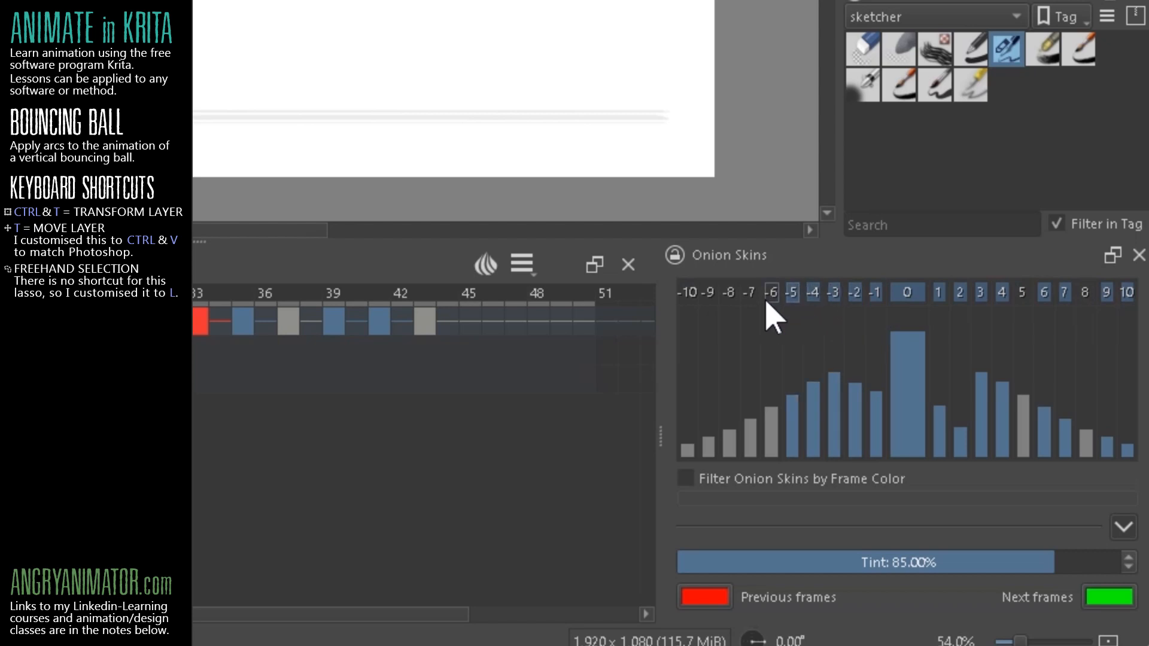
left_click(771, 293)
left_click(749, 294)
left_click(729, 293)
left_click(688, 293)
left_click(708, 293)
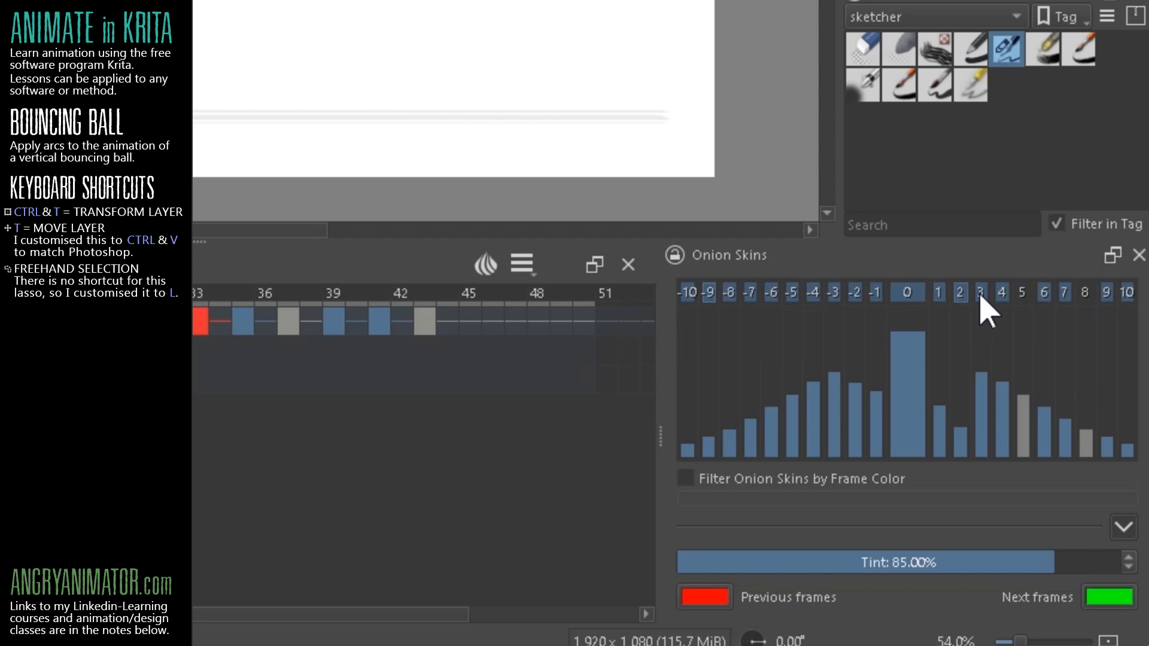
left_click(1021, 293)
left_click(1085, 294)
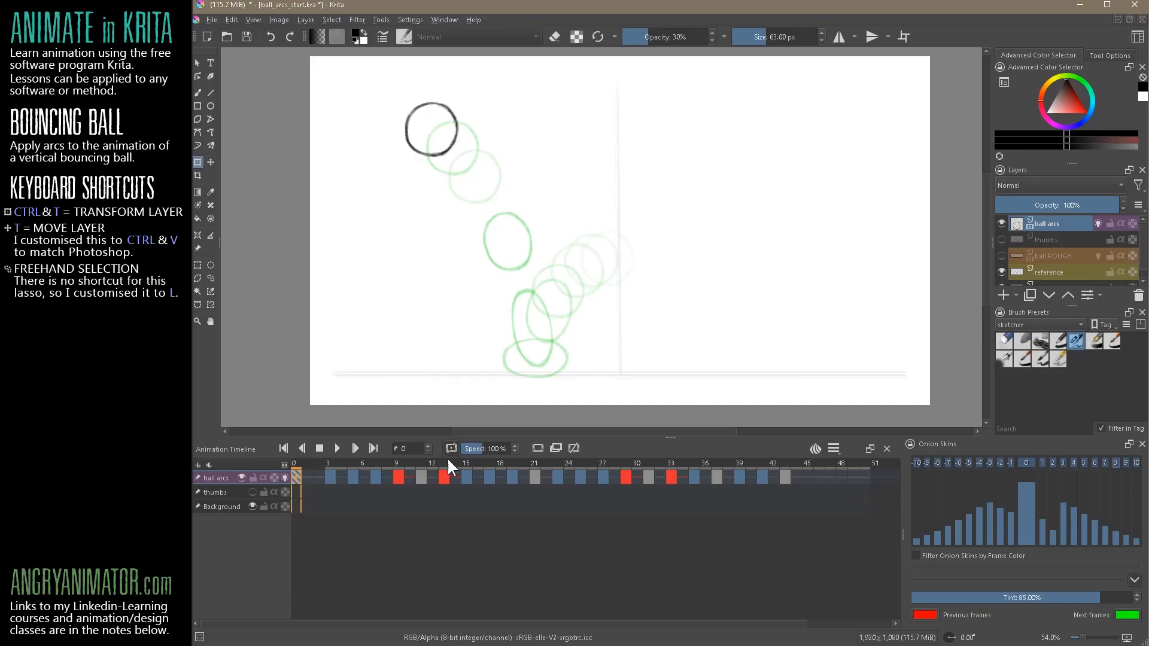
Step through the keyframes from frame 13 to 29 to examine the ball spacing over the top of the middle arc
left_click(447, 460)
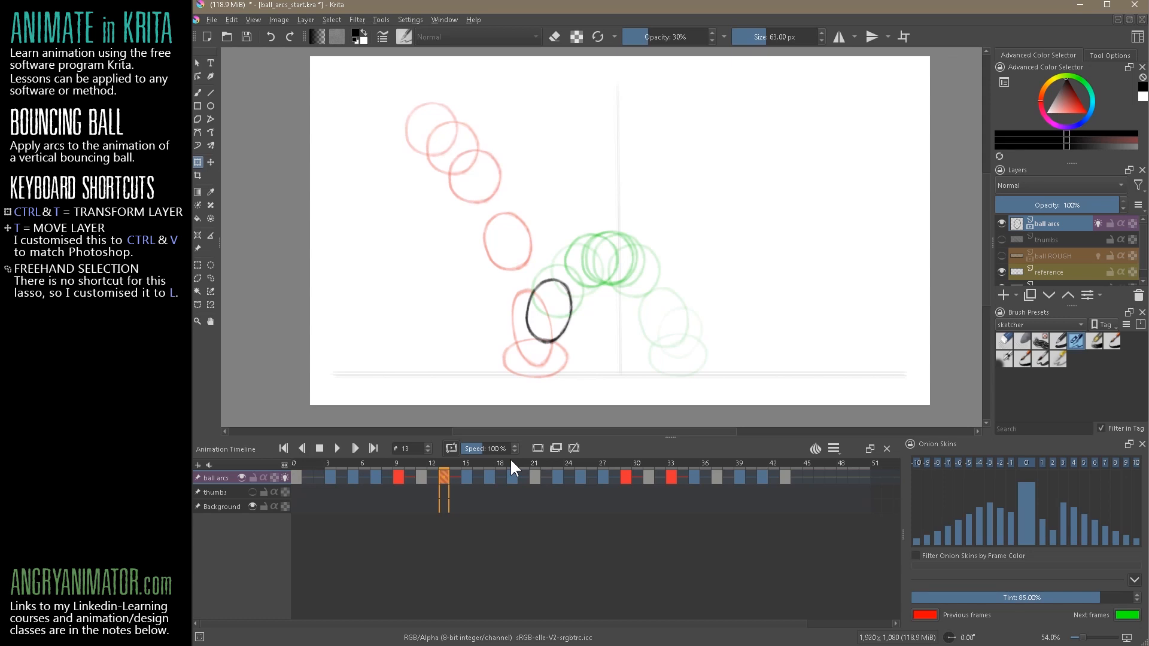
left_click_drag(610, 268, 712, 221)
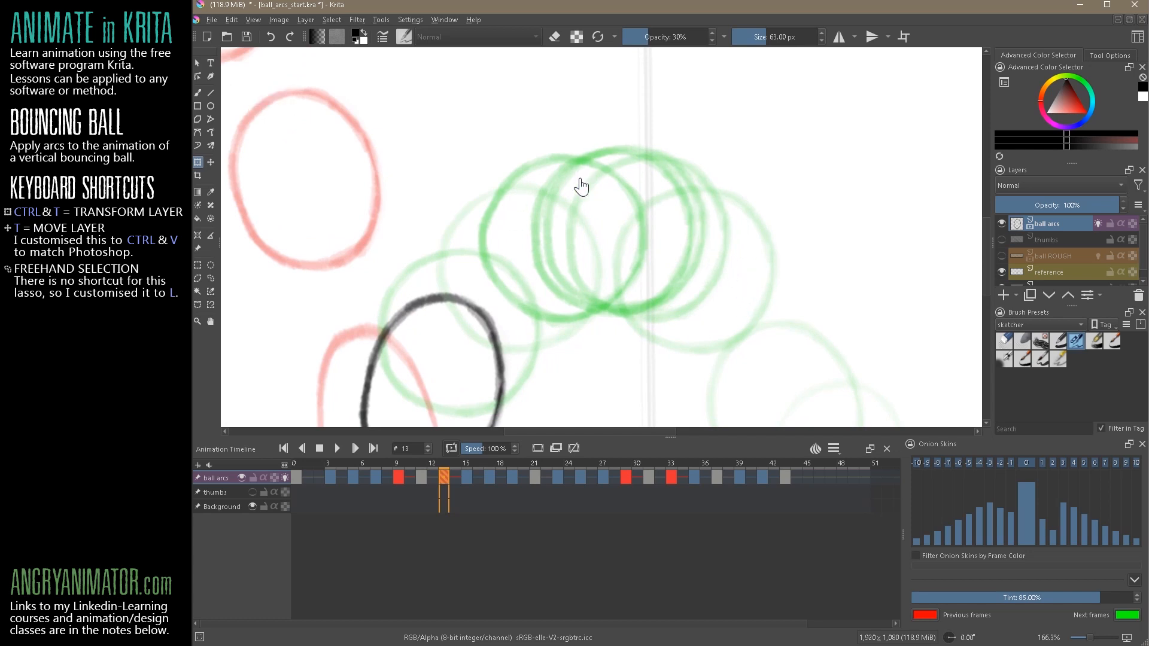
mouse_move(465, 461)
left_mouse_down()
mouse_move(500, 462)
mouse_move(494, 475)
mouse_move(510, 477)
left_mouse_up()
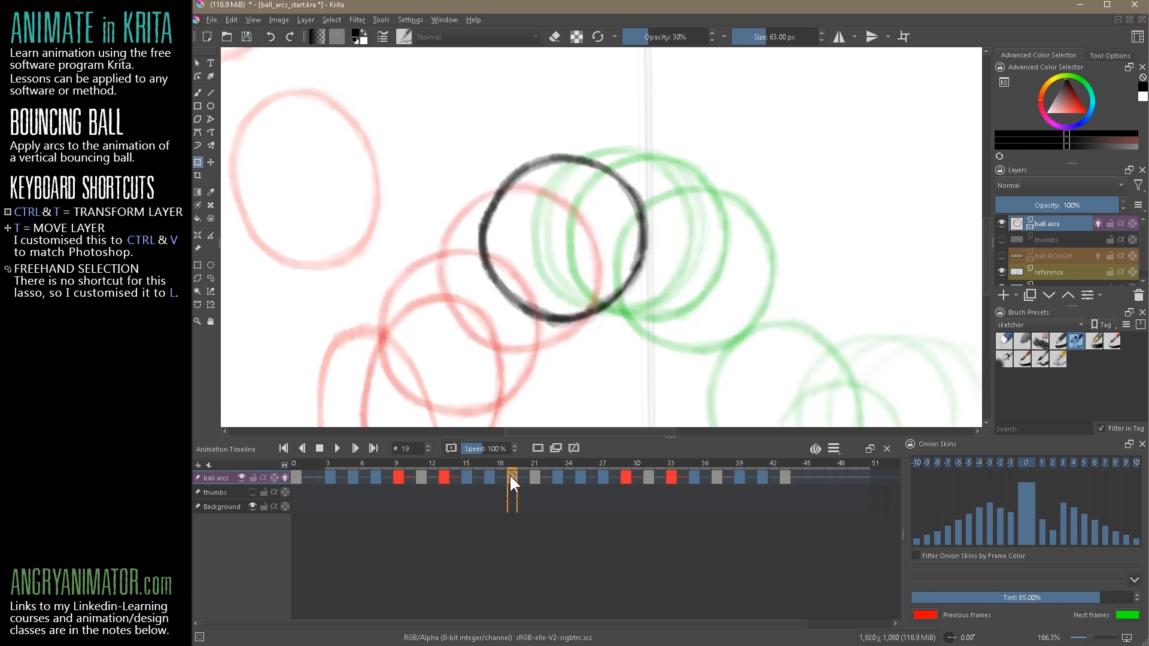
left_click(531, 475)
left_click(558, 475)
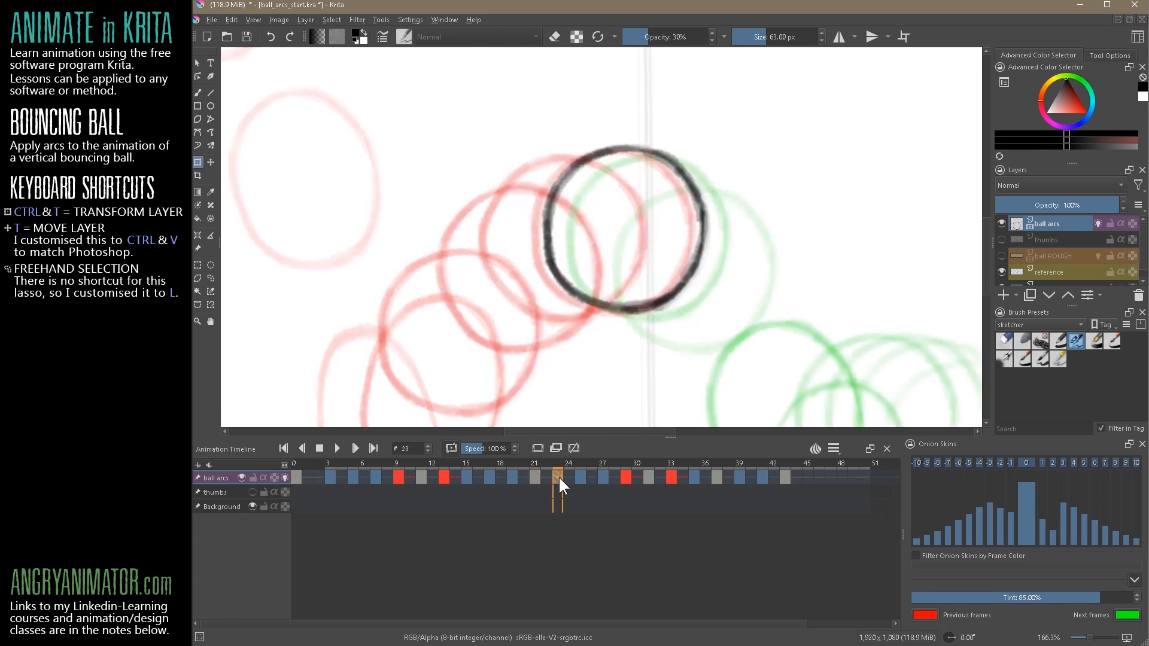
left_click(531, 475)
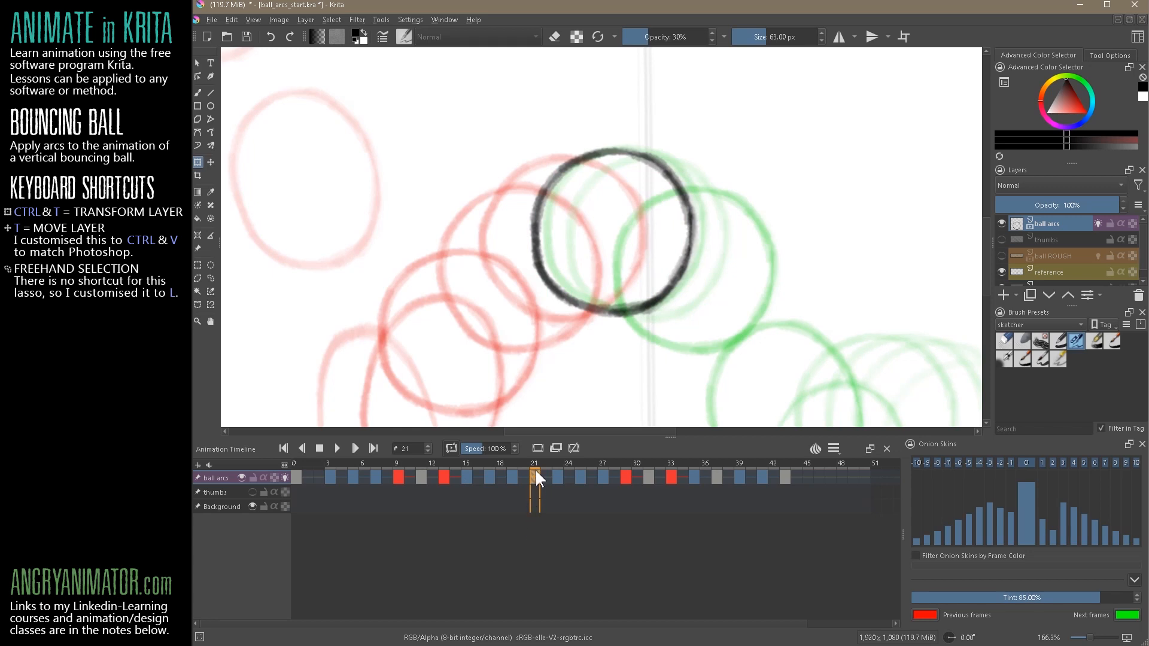
left_click(556, 472)
left_click(579, 475)
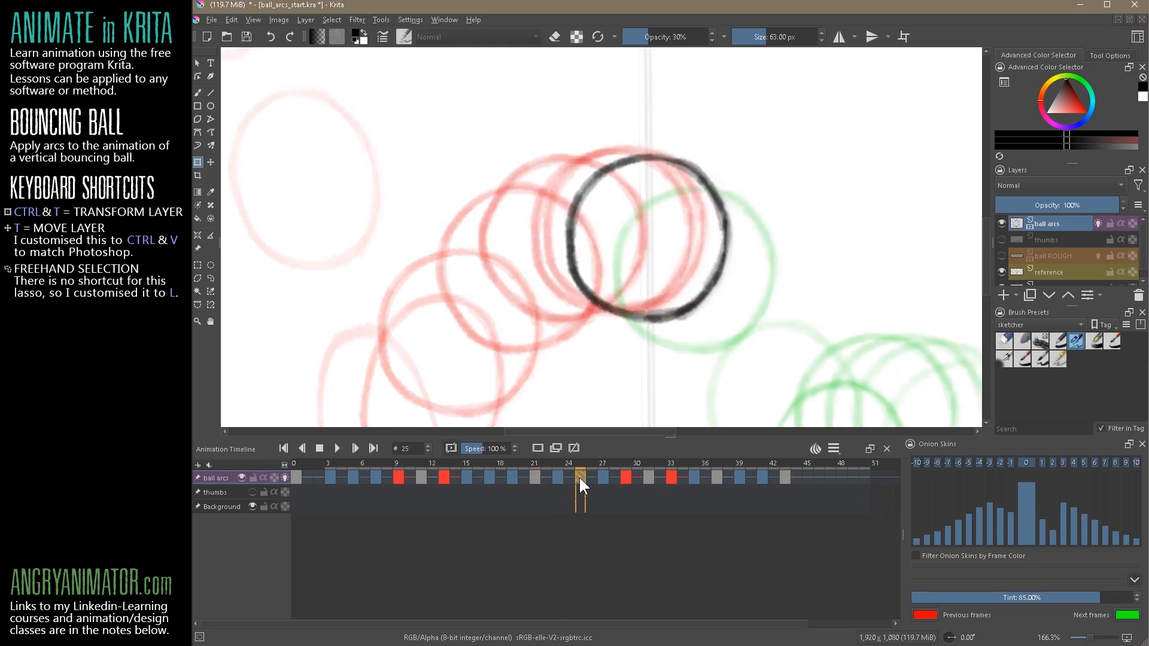
left_click(603, 476)
left_click(624, 477)
On frame 27, move the ball slightly down and right along the arc, and show the thumbs layer for comparison
left_click(601, 478)
left_click_drag(728, 288, 688, 240)
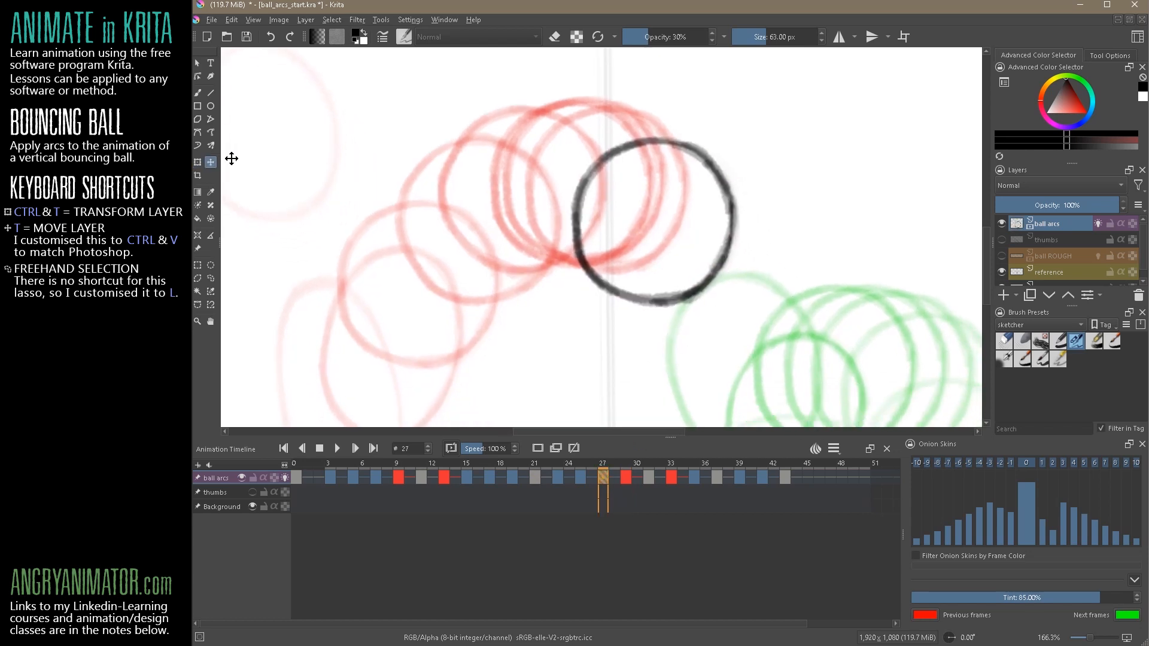
left_click_drag(717, 275, 743, 303)
left_click(252, 492)
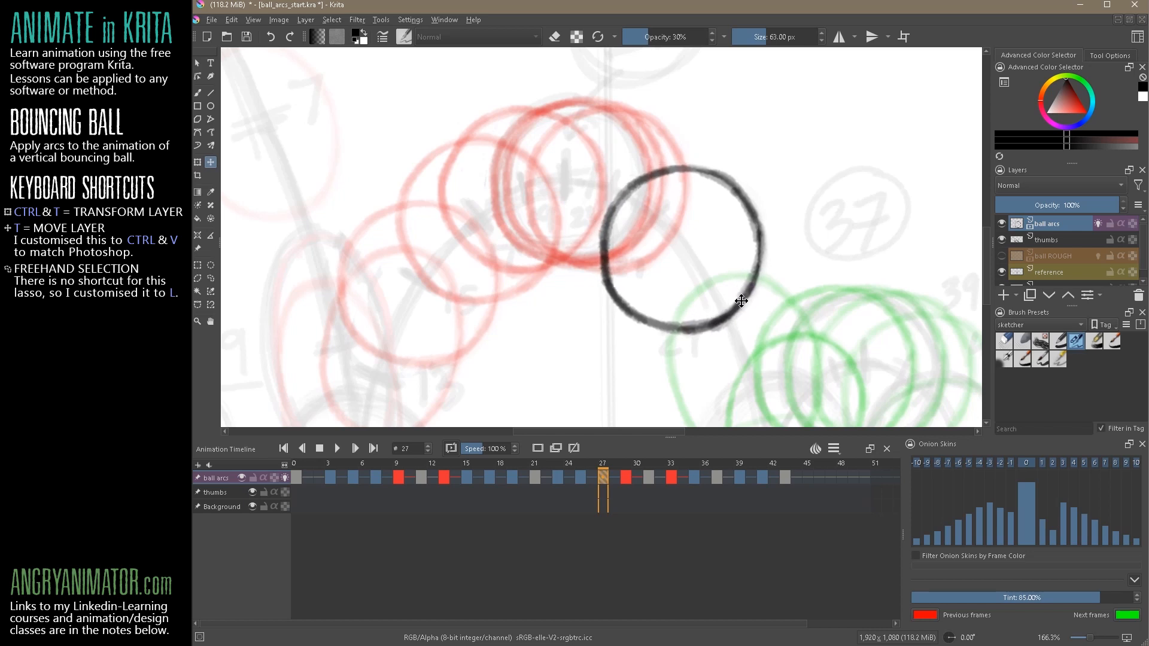
Shift the frame 25 ball slightly right with the Transform tool, check it against frame 23, and hide the thumbs layer
left_click(198, 162)
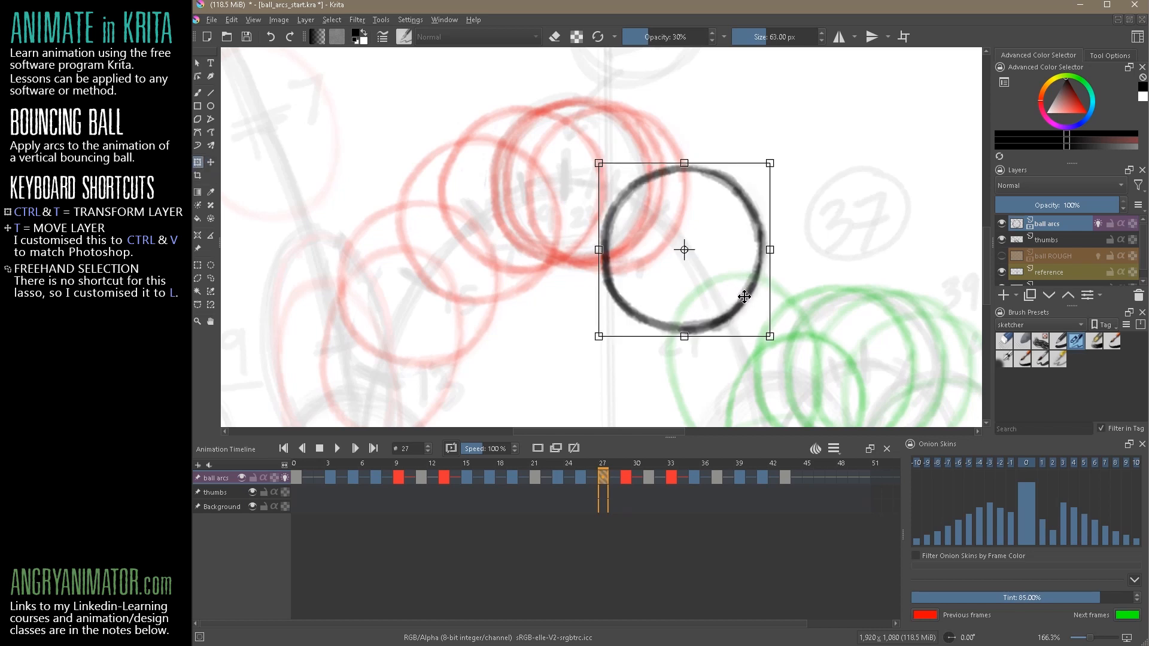
left_click(580, 477)
left_click_drag(669, 240, 684, 244)
left_click(556, 483)
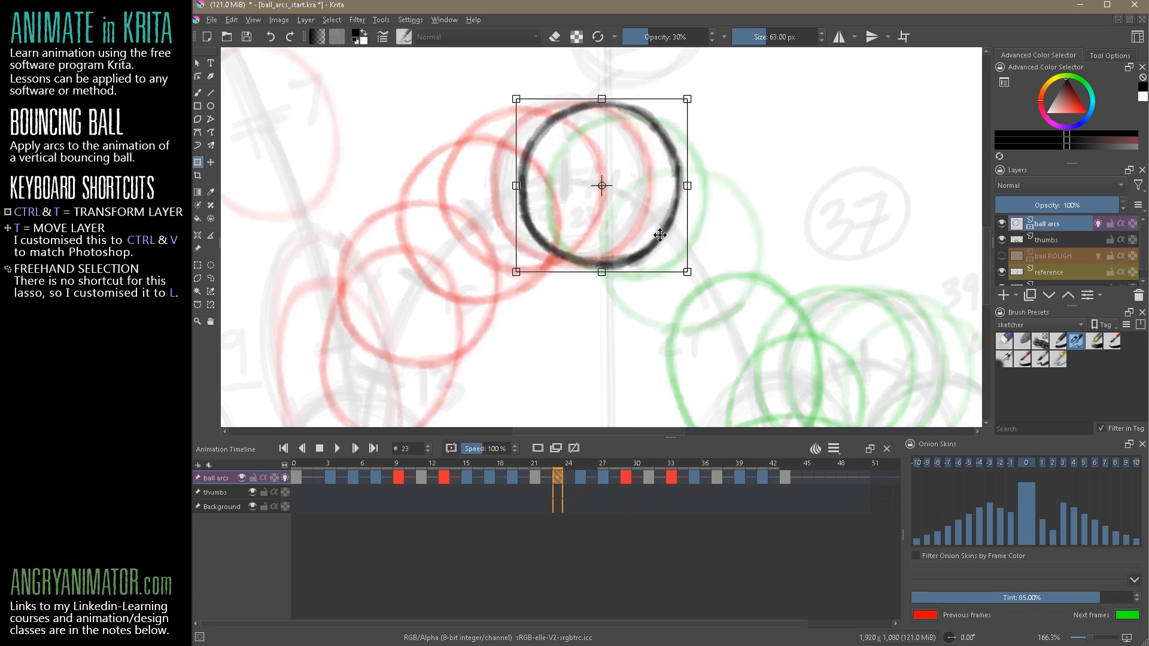
left_click(251, 491)
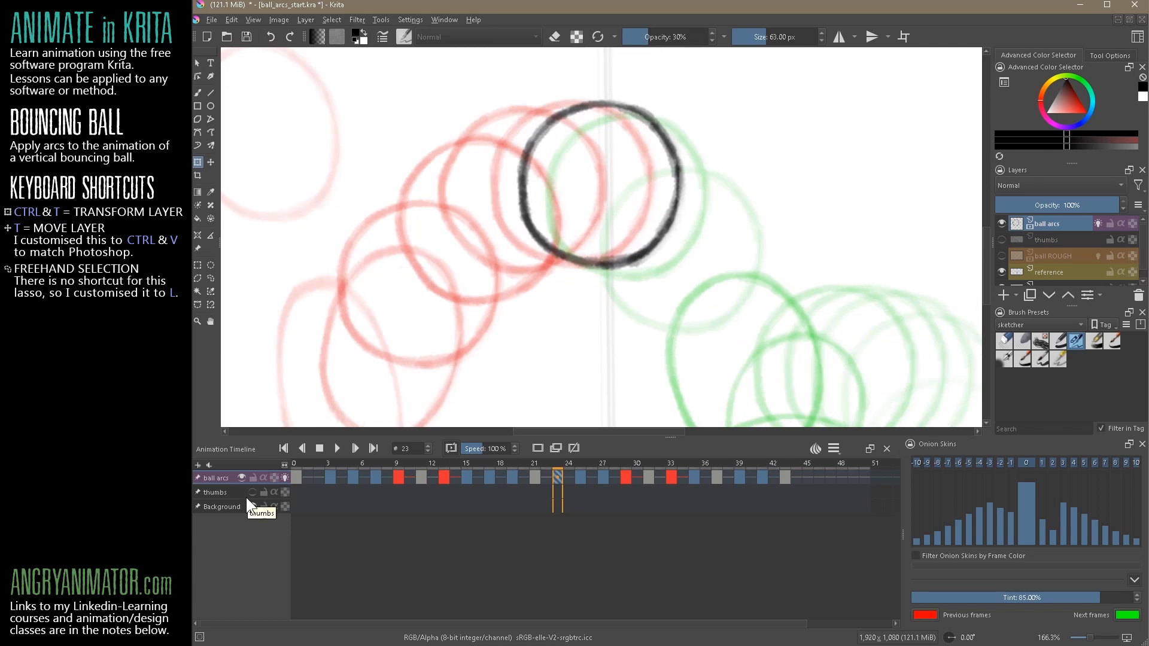
Play the animation from frame 0 to review the adjusted ball spacing, and stop playback
mouse_move(792, 256)
left_mouse_down()
mouse_move(628, 372)
mouse_move(764, 303)
mouse_move(792, 261)
left_mouse_up()
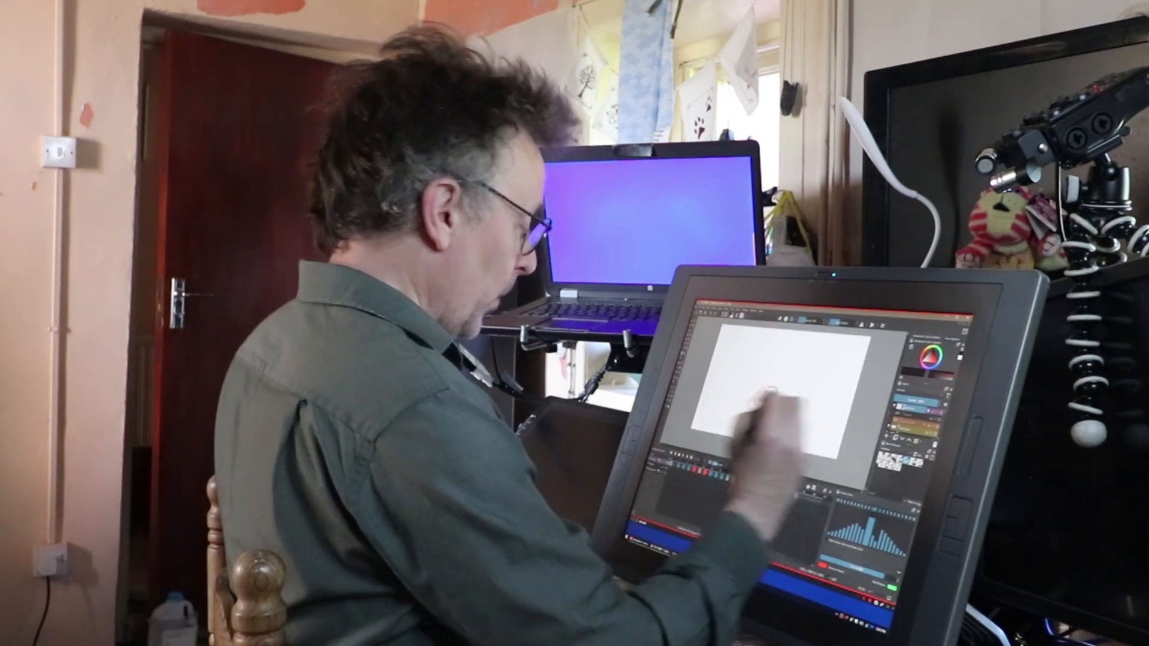
left_click(294, 473)
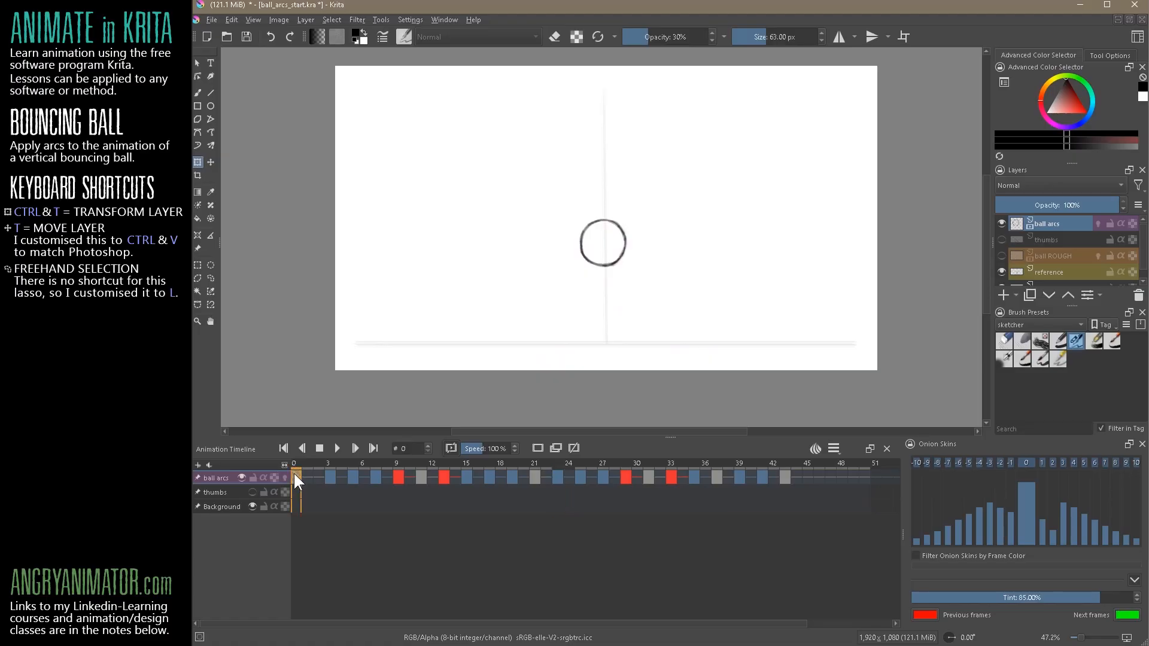
left_click(335, 448)
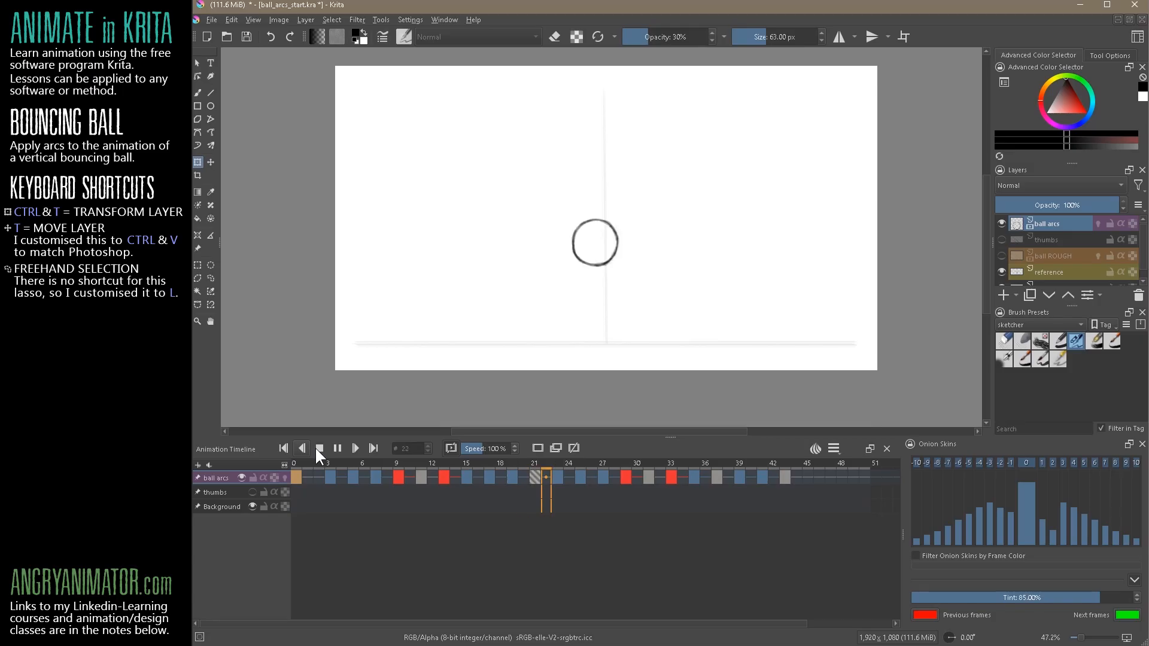
left_click(318, 449)
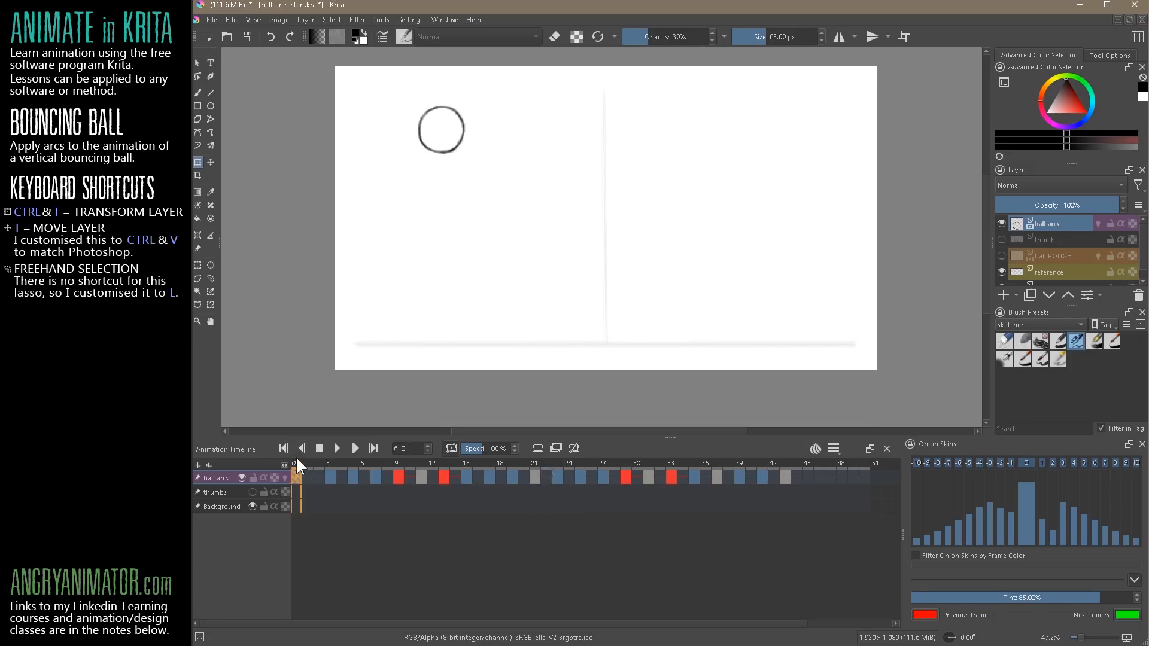
Brush each drawing's number in the upper-right corner of the canvas on the keyframes through 9, underlining the 9
left_click(197, 92)
left_click_drag(850, 76, 842, 100)
left_click(330, 477)
left_click(371, 451)
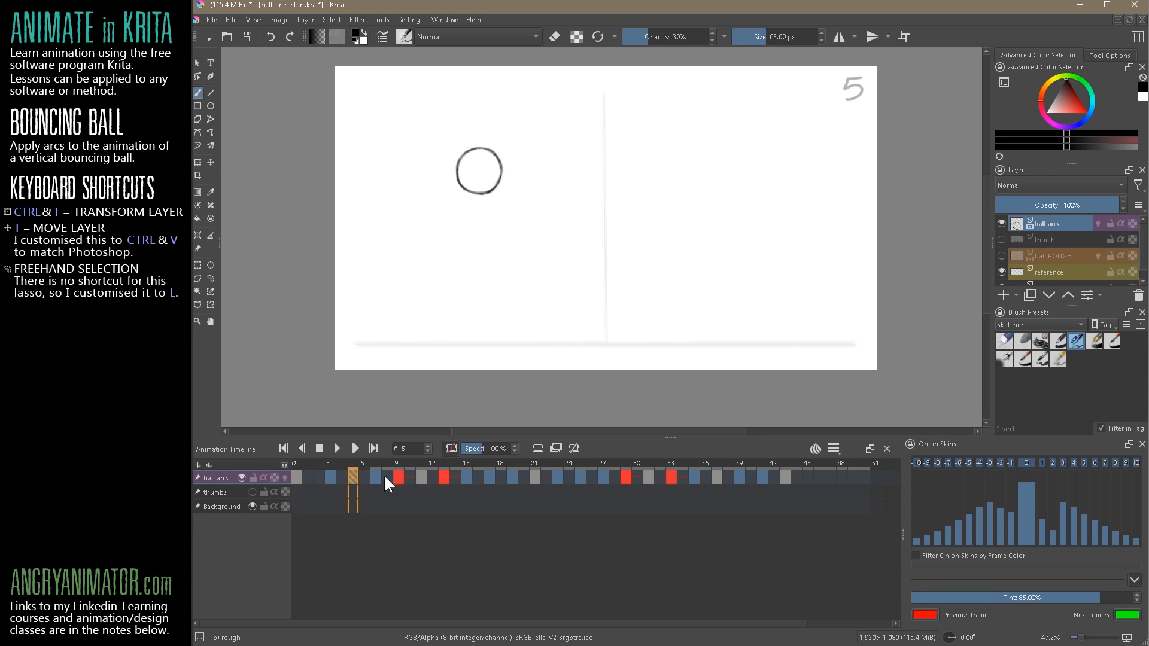
left_click(376, 477)
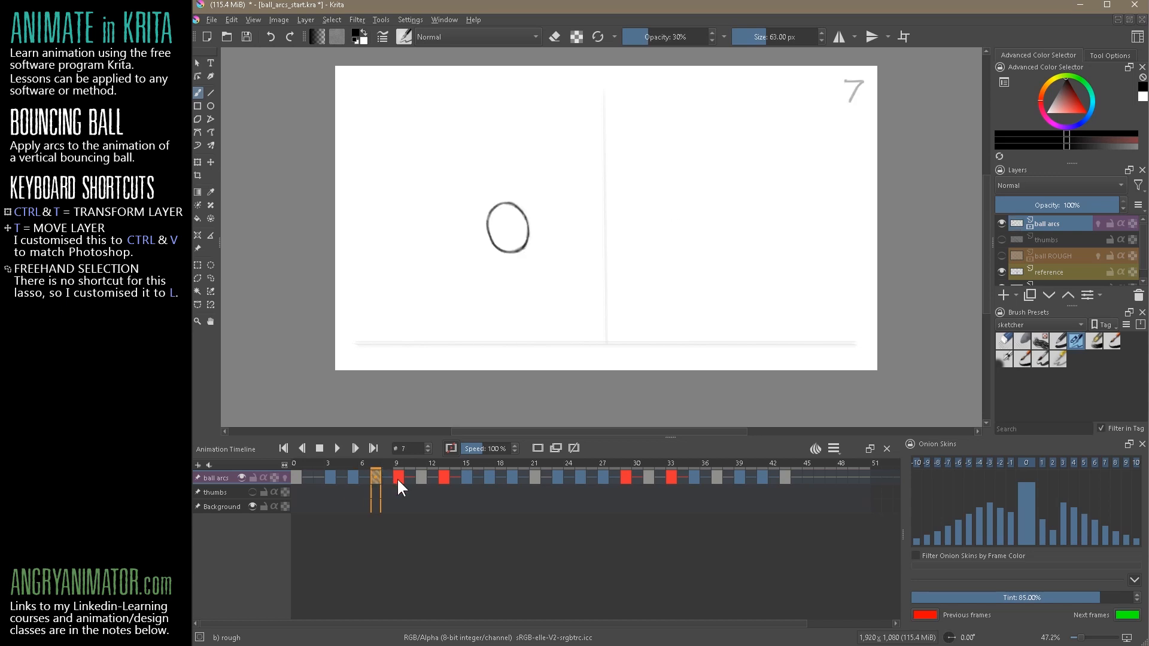
left_click(396, 478)
left_click_drag(856, 82, 859, 110)
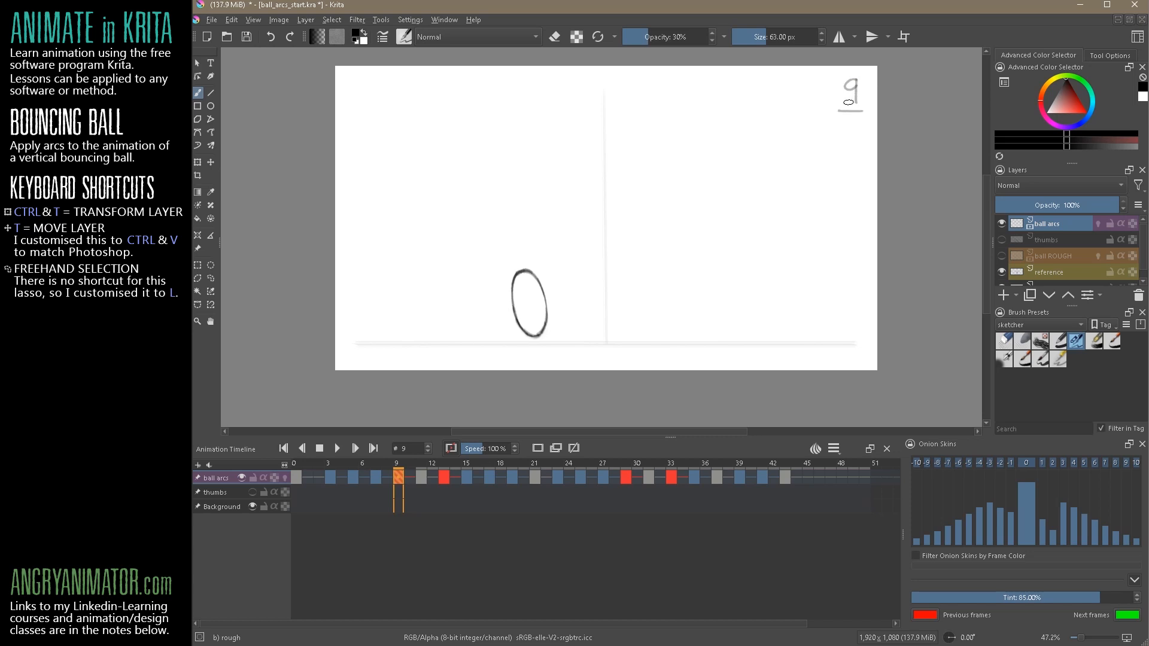
Brush the matching frame number in the canvas's upper-right corner on each keyframe from 11 to 21
left_click(421, 478)
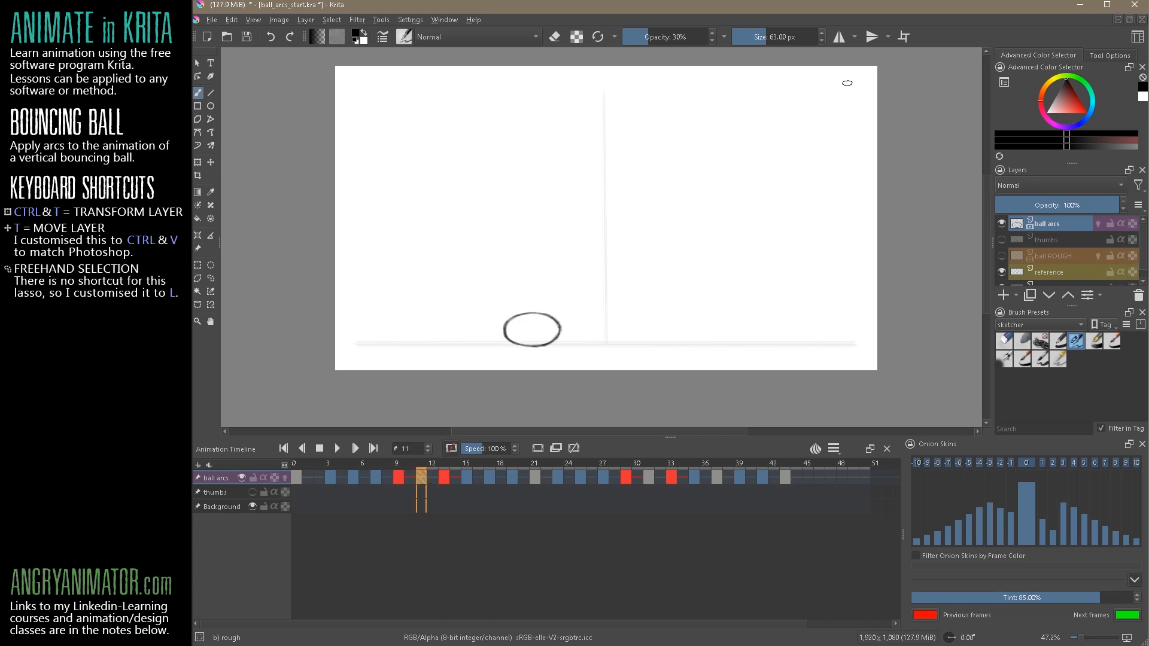
left_click_drag(848, 72, 861, 101)
left_click(442, 477)
left_click_drag(850, 81, 859, 85)
left_click(466, 477)
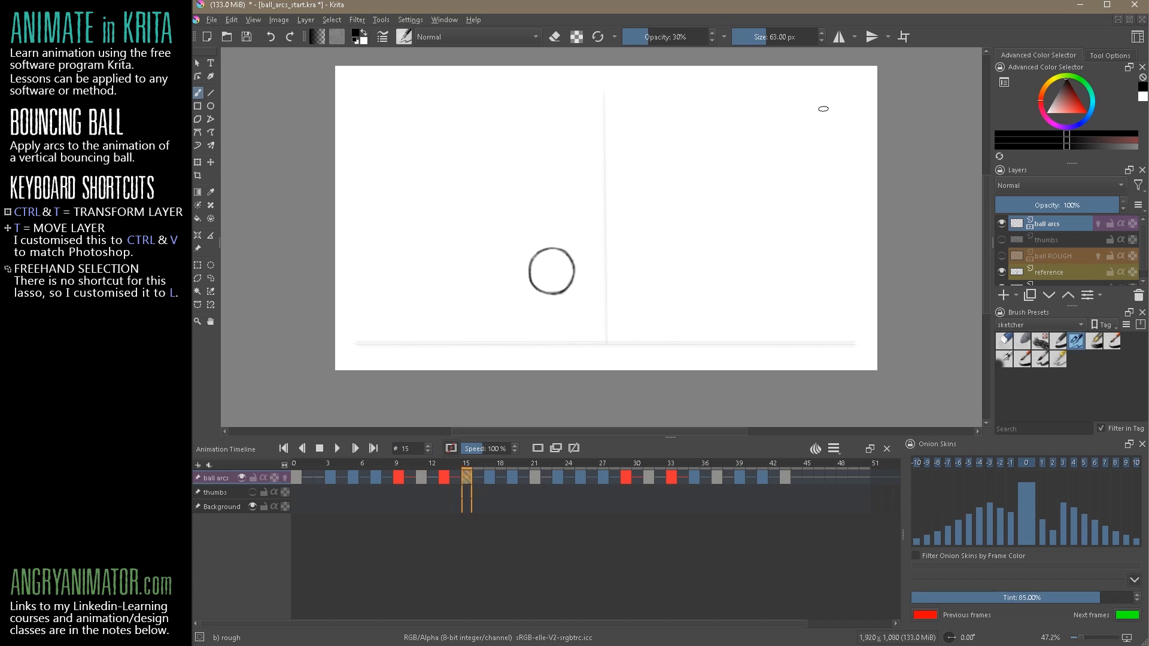
left_click(446, 478)
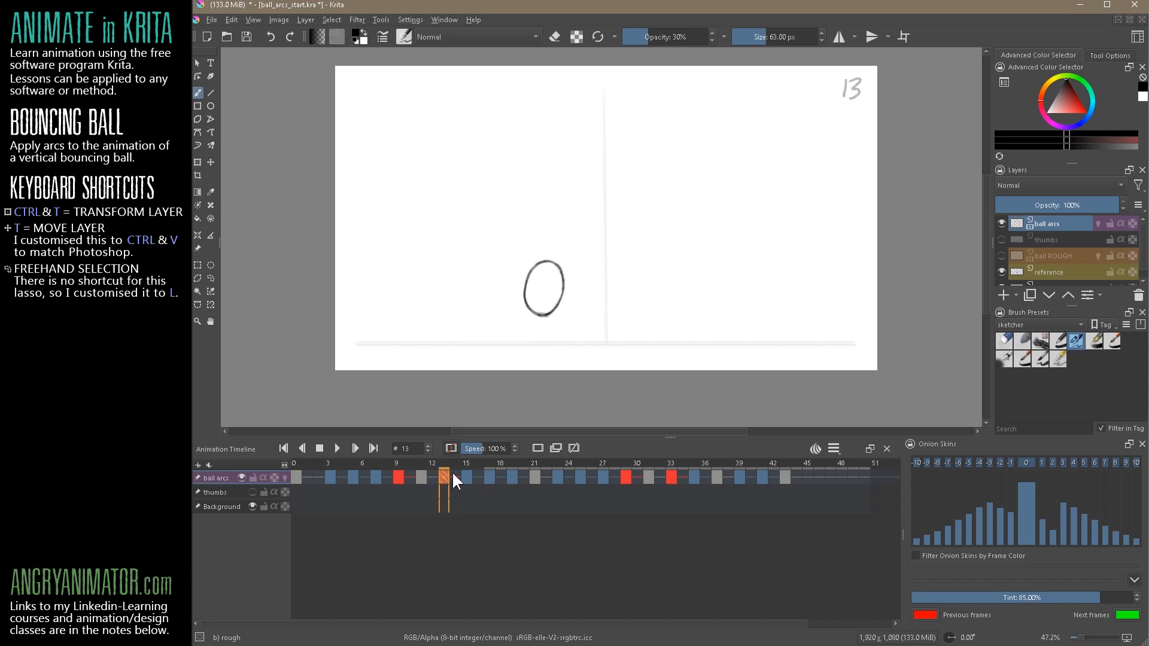
left_click(492, 477)
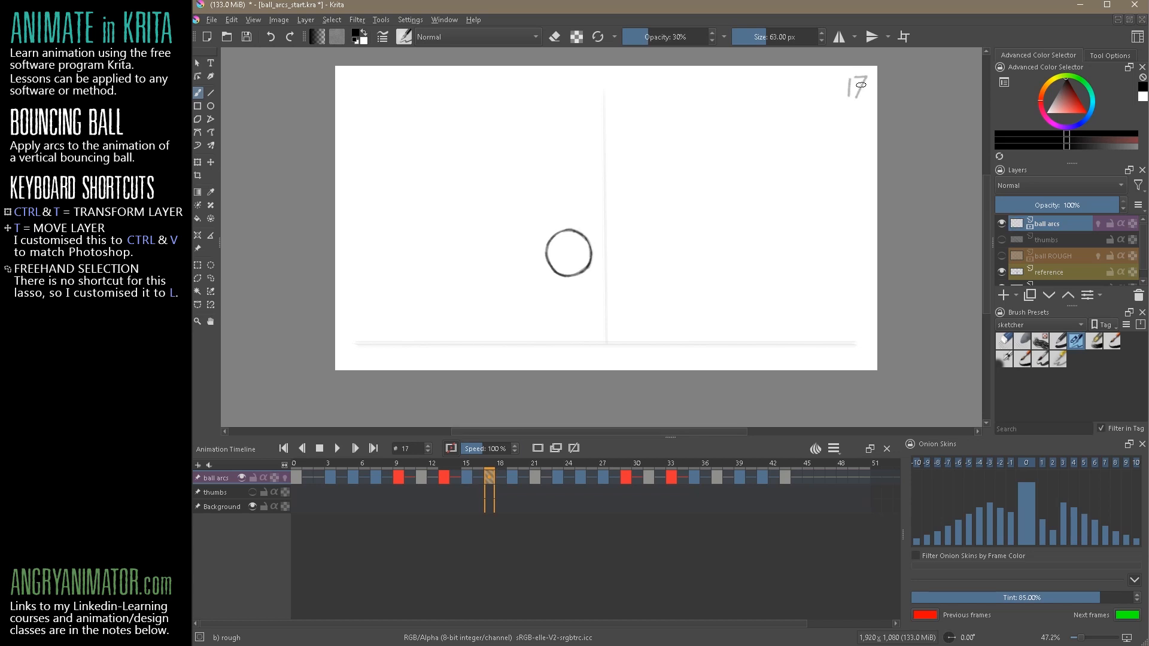
left_click(512, 477)
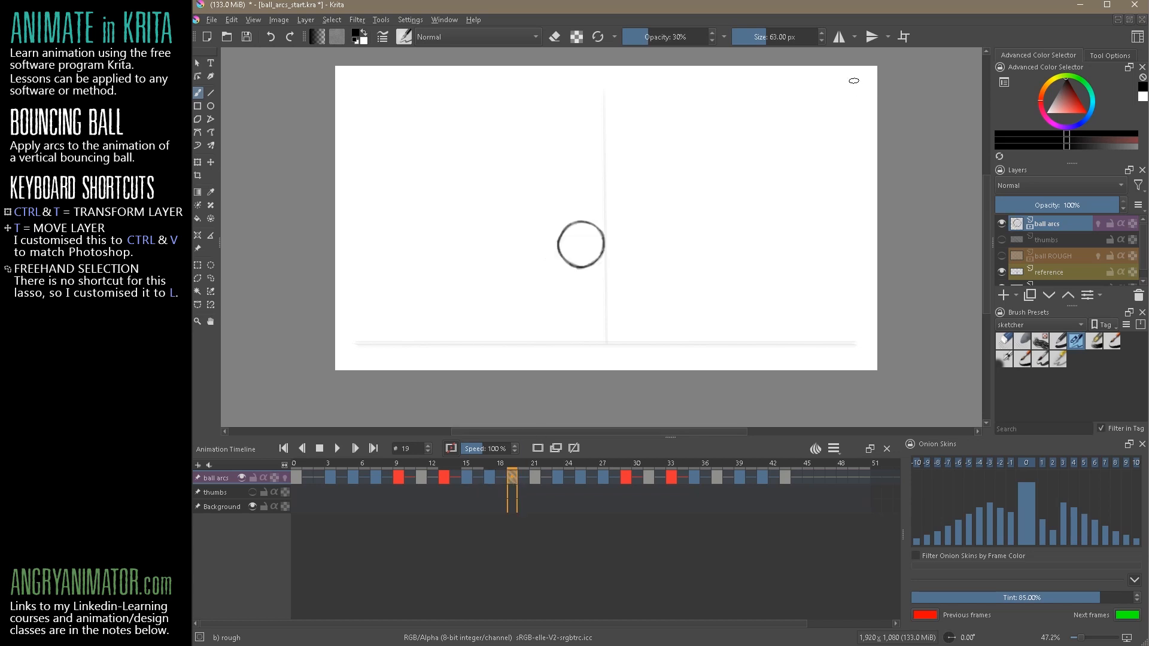
left_click(535, 478)
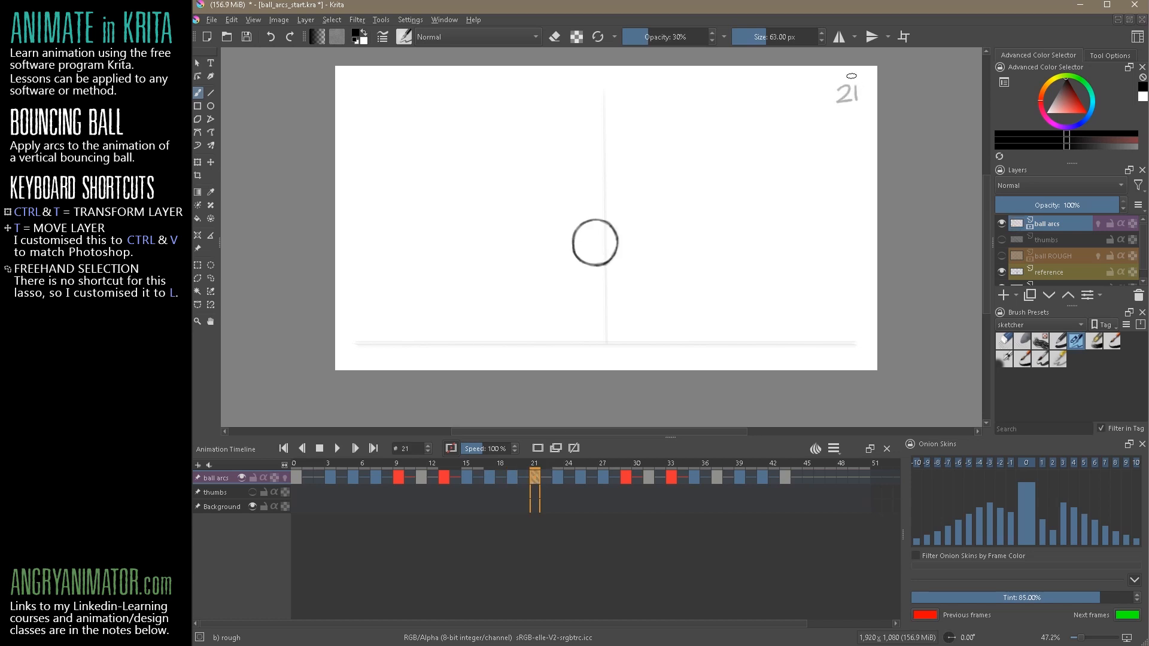
Number the remaining keyframes from 23 to 43 in the same corner, circling 43 and writing "END" beneath it
left_click(557, 478)
mouse_move(837, 88)
left_mouse_down()
mouse_move(835, 103)
mouse_move(852, 99)
mouse_move(837, 110)
left_mouse_up()
left_click(580, 477)
left_click(603, 477)
left_click(625, 477)
left_click(647, 477)
left_click(670, 477)
left_click(693, 477)
left_click(716, 477)
left_click(739, 477)
left_click(762, 477)
left_click(784, 477)
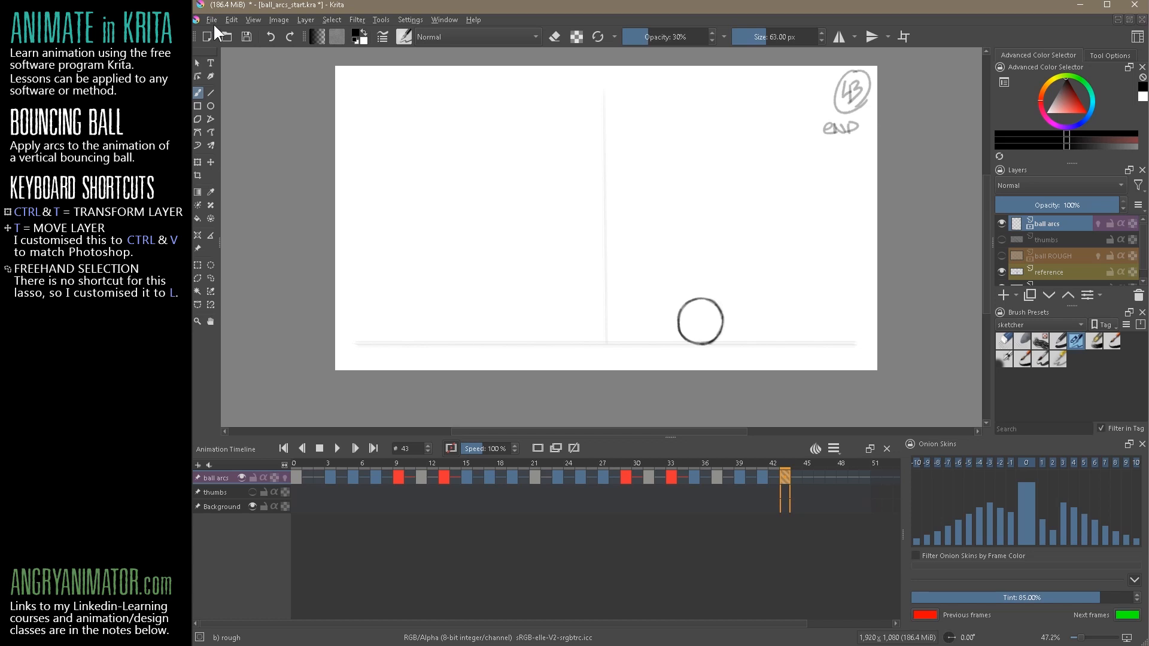
Save the document under the name ball_arcs_stop.kra, replacing the existing file in the 0011_ball_arcs folder
left_click(212, 19)
left_click(246, 91)
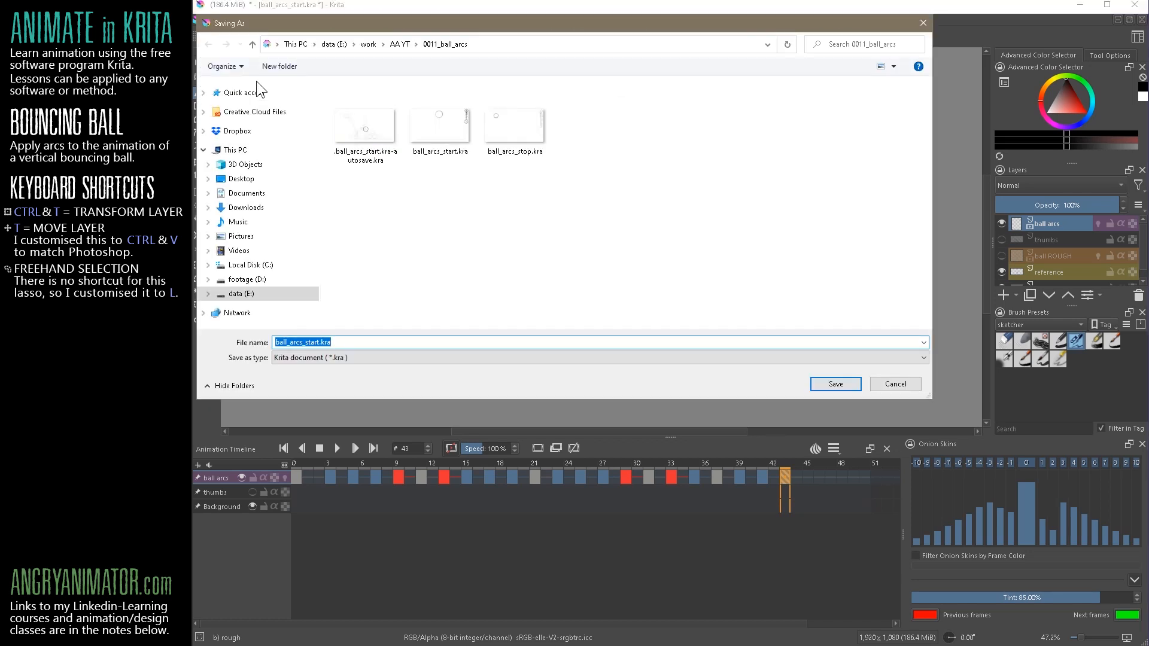
left_click(521, 123)
left_click(836, 384)
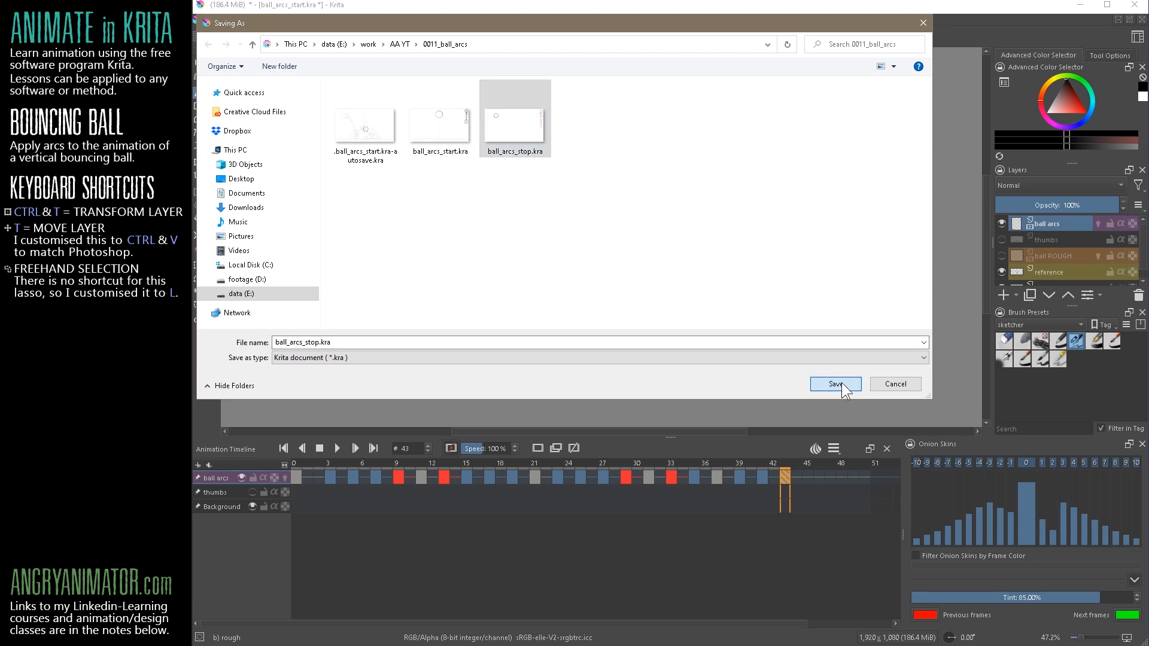
left_click(708, 353)
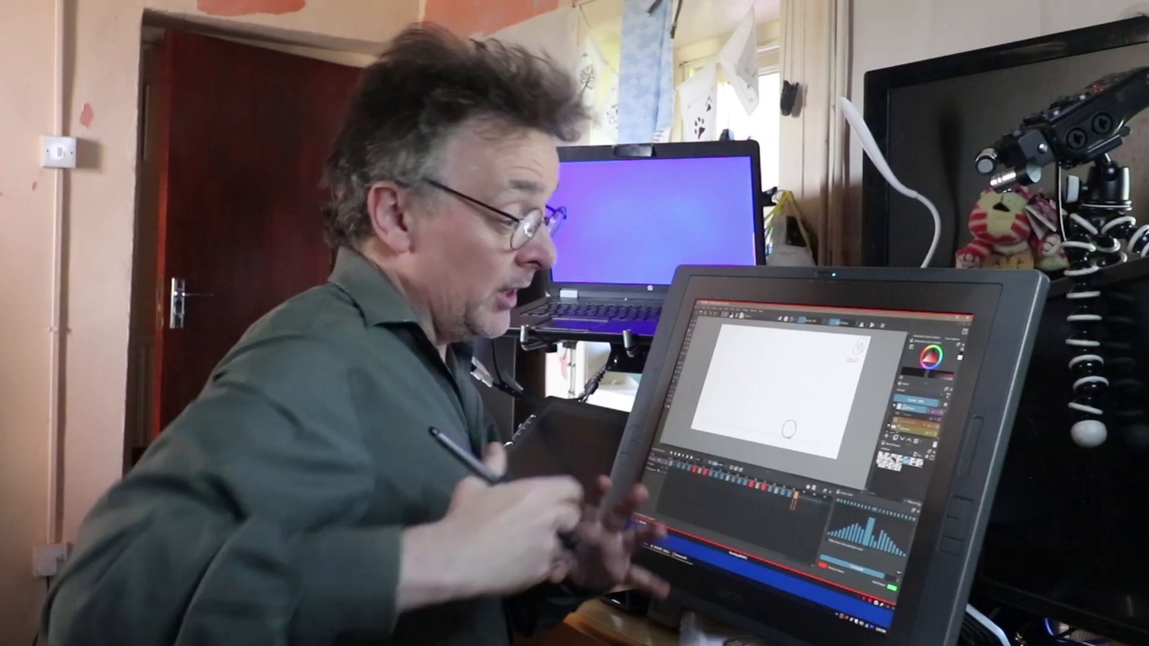